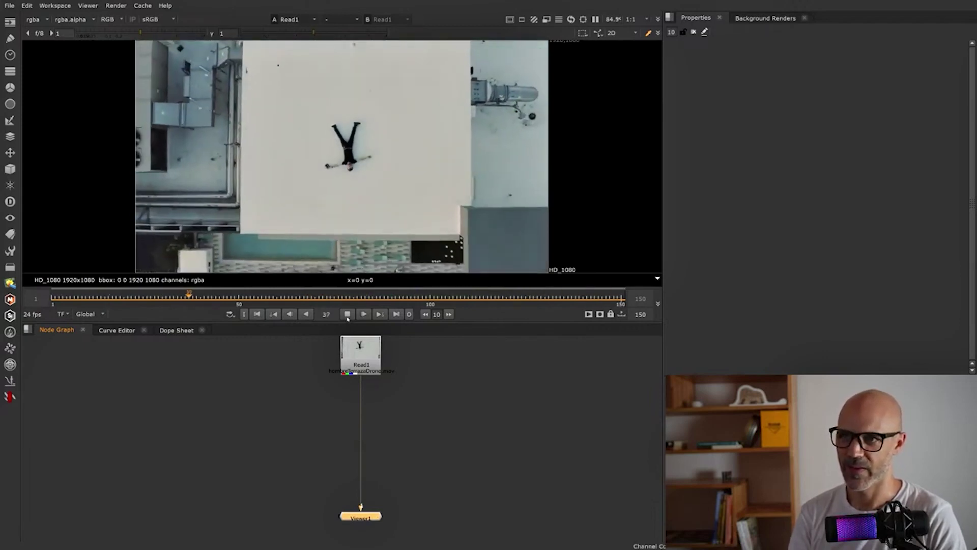
# Stop playback and examine the lying man's head up close at several frames between 20 and 49.
pyautogui.click(347, 314)
pyautogui.click(360, 351)
pyautogui.scroll(10, 358, 189)
pyautogui.scroll(5, 358, 188)
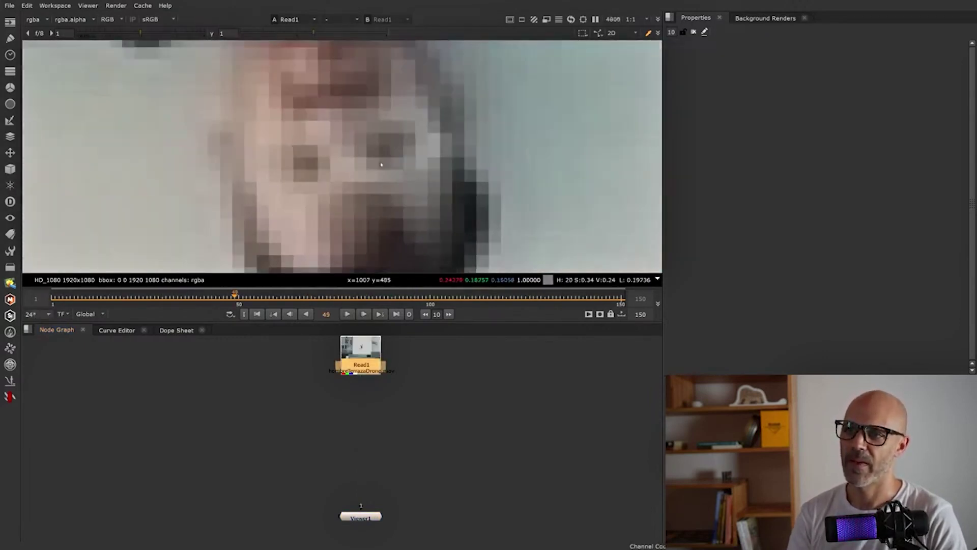
pyautogui.moveTo(235, 294); pyautogui.dragTo(124, 294)
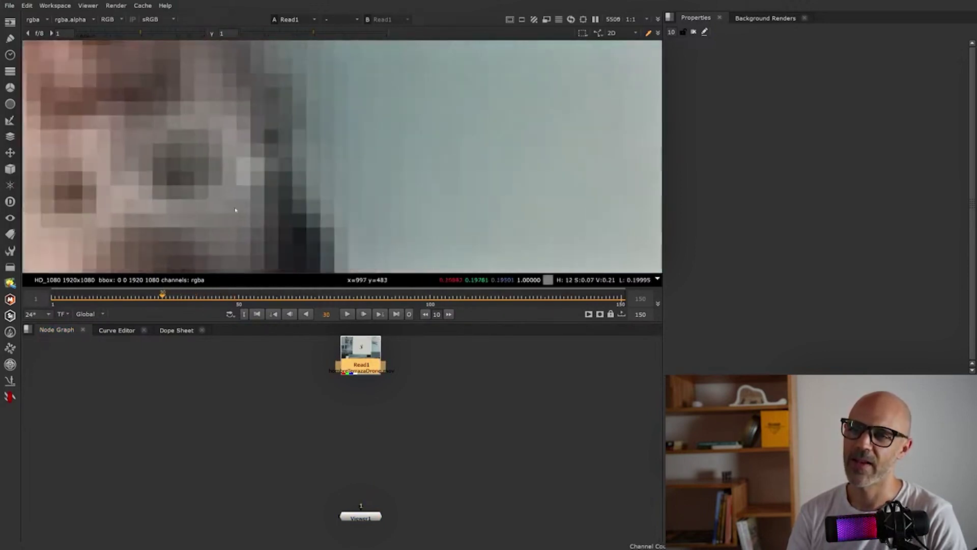
pyautogui.scroll(-3, 378, 250)
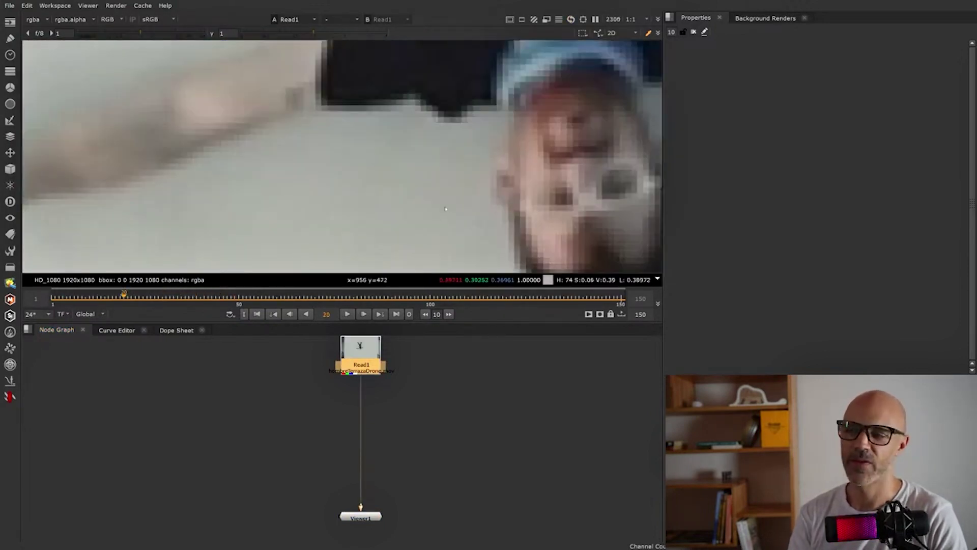
pyautogui.scroll(-3, 456, 182)
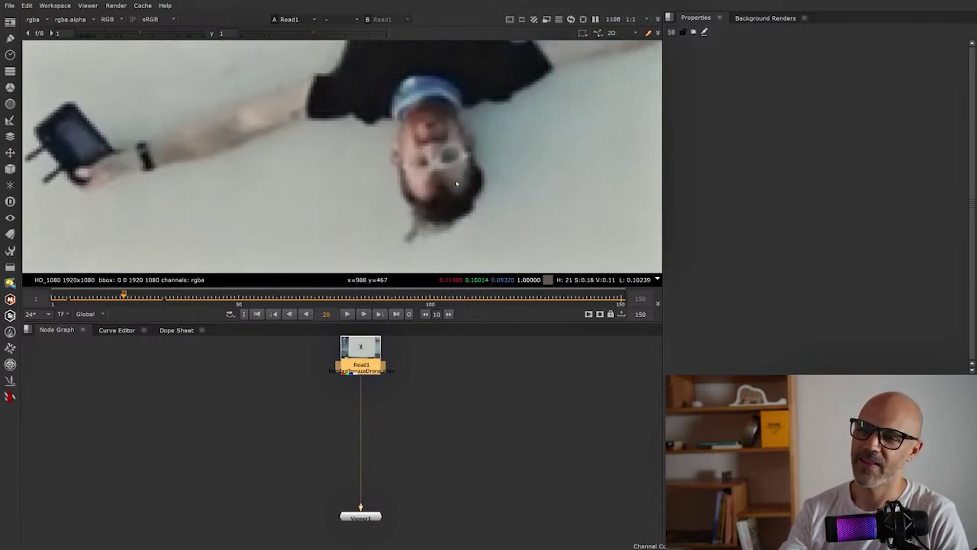
pyautogui.moveTo(125, 299); pyautogui.dragTo(132, 300)
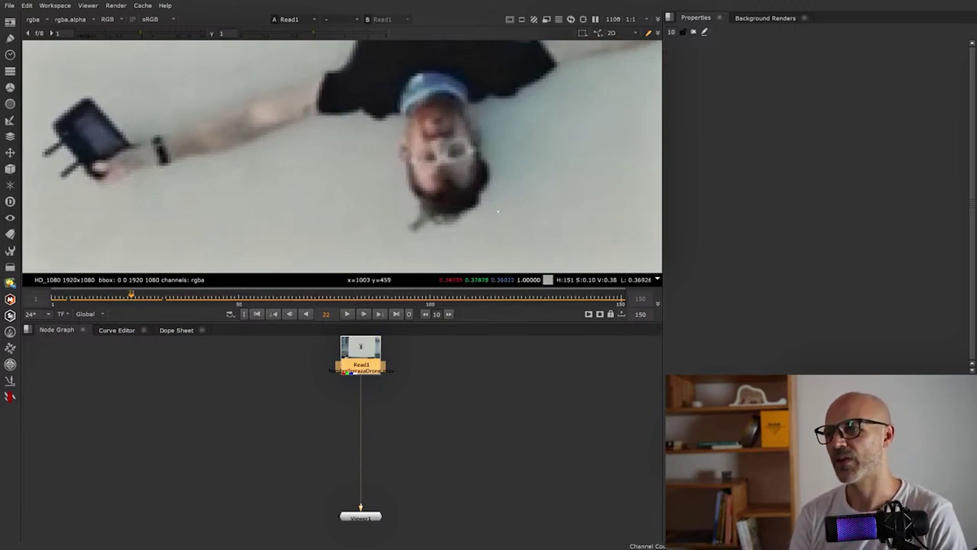
pyautogui.moveTo(133, 299); pyautogui.dragTo(235, 309)
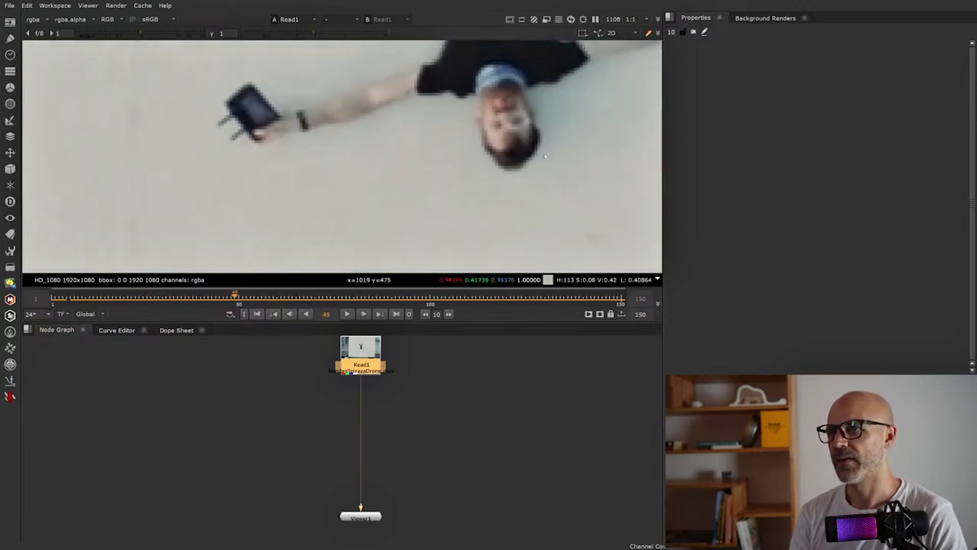
pyautogui.moveTo(531, 120); pyautogui.dragTo(453, 201, button='middle')
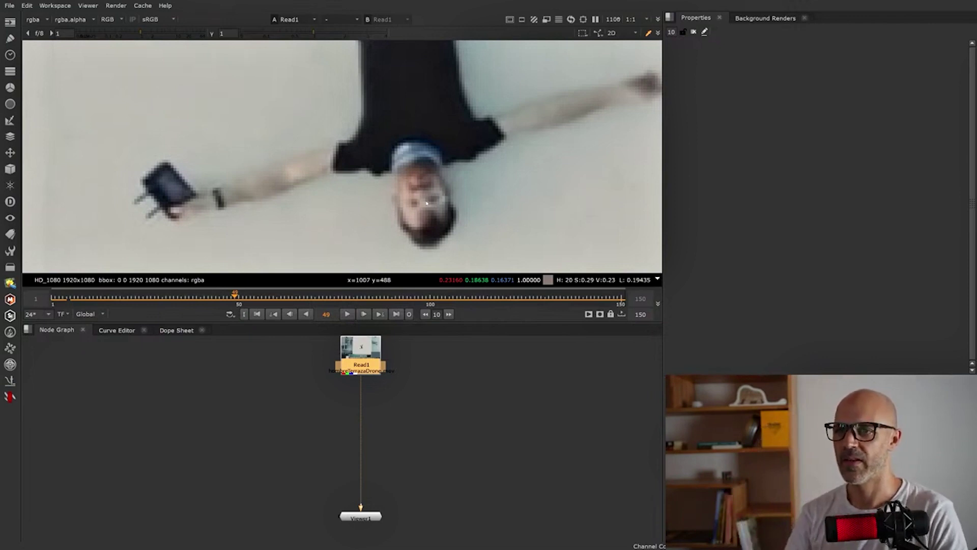
# Compare the detail of the drone controller in the man's hand at frames 21 and 130.
pyautogui.moveTo(237, 302); pyautogui.dragTo(128, 300)
pyautogui.moveTo(176, 203); pyautogui.dragTo(449, 208, button='middle')
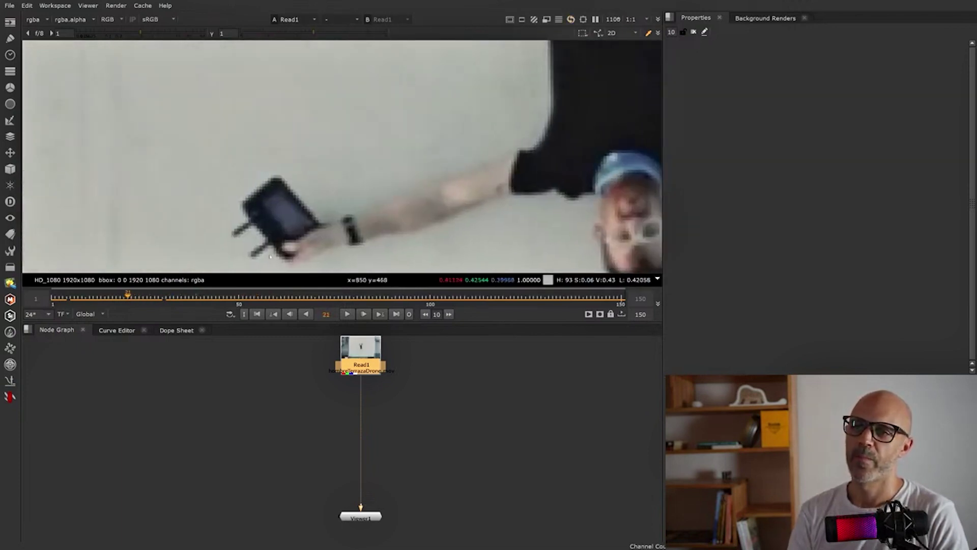
pyautogui.moveTo(90, 304); pyautogui.dragTo(546, 330)
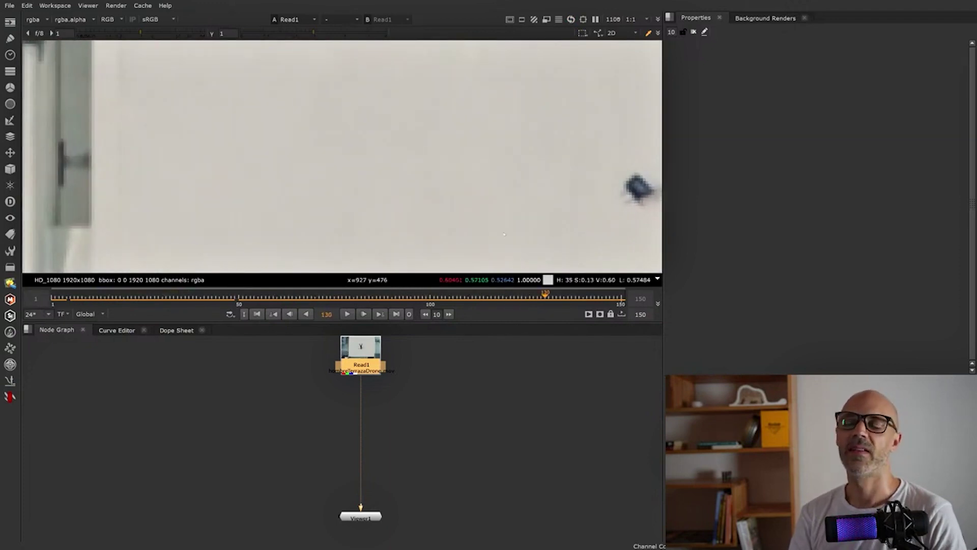
pyautogui.scroll(4, 408, 118)
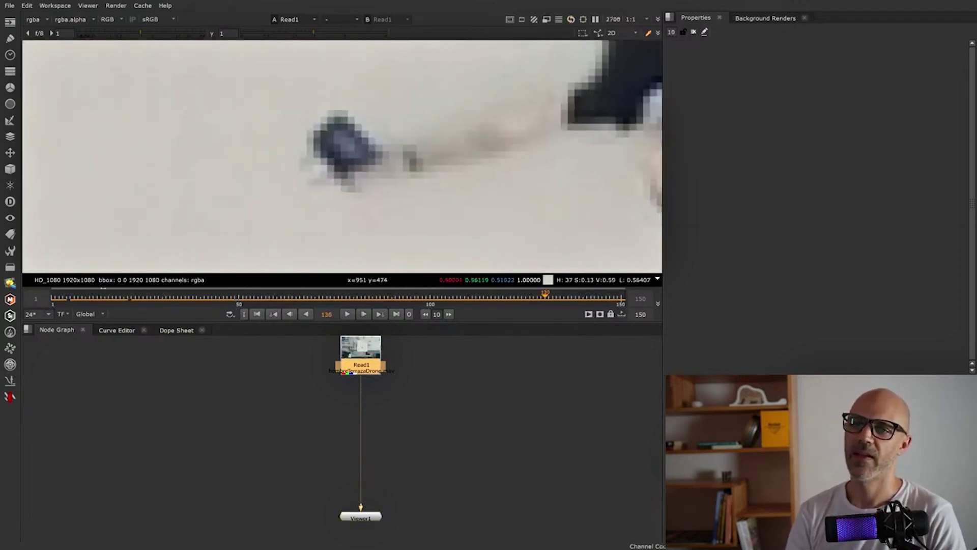
# At frame 2, sample pixel coordinates at two opposite corners of the area around the hand-held controller to gauge its size.
pyautogui.moveTo(71, 299); pyautogui.dragTo(55, 299)
pyautogui.scroll(-5, 201, 170)
pyautogui.moveTo(193, 167); pyautogui.dragTo(377, 167, button='middle')
pyautogui.scroll(3, 319, 138)
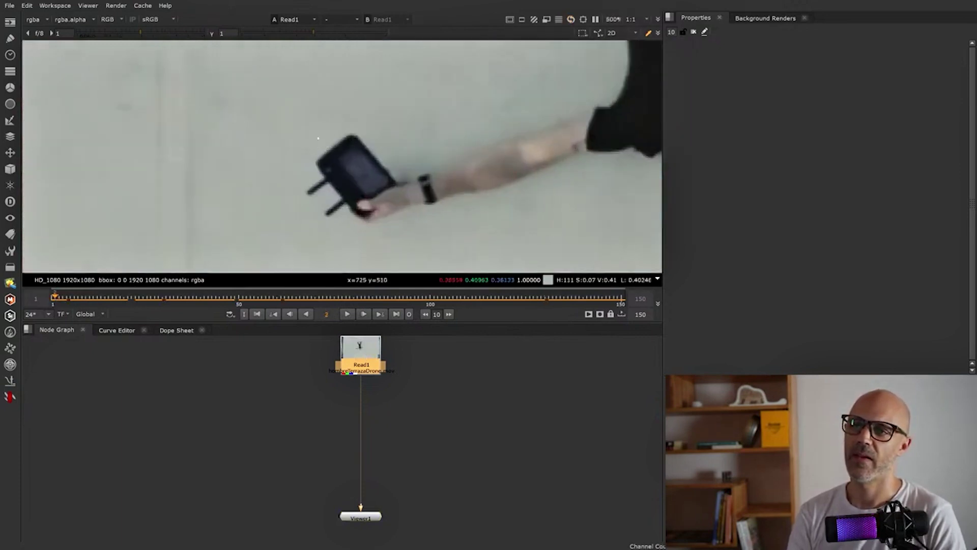
pyautogui.scroll(3, 319, 163)
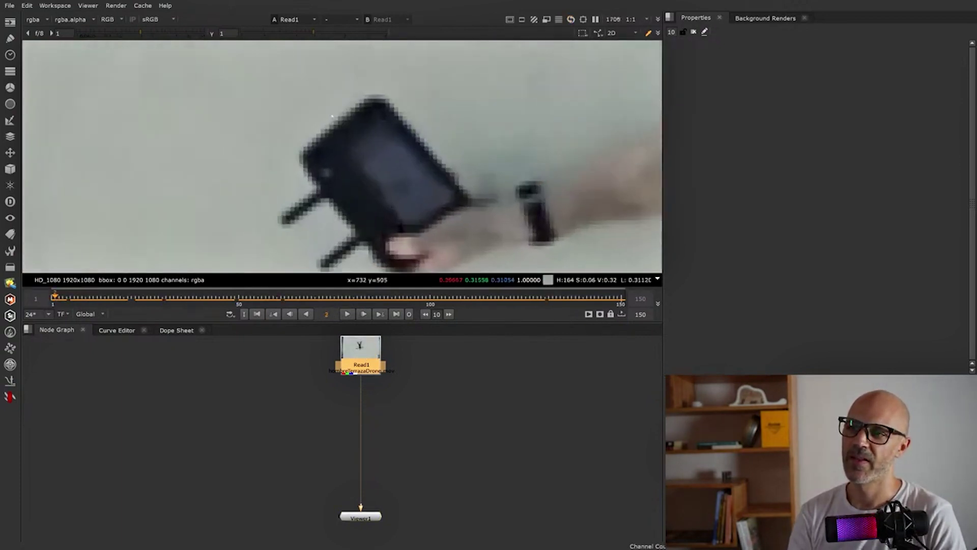
pyautogui.keyDown('ctrl'); pyautogui.keyDown('shift'); pyautogui.moveTo(265, 107); pyautogui.dragTo(480, 270); pyautogui.keyUp('shift'); pyautogui.keyUp('ctrl')
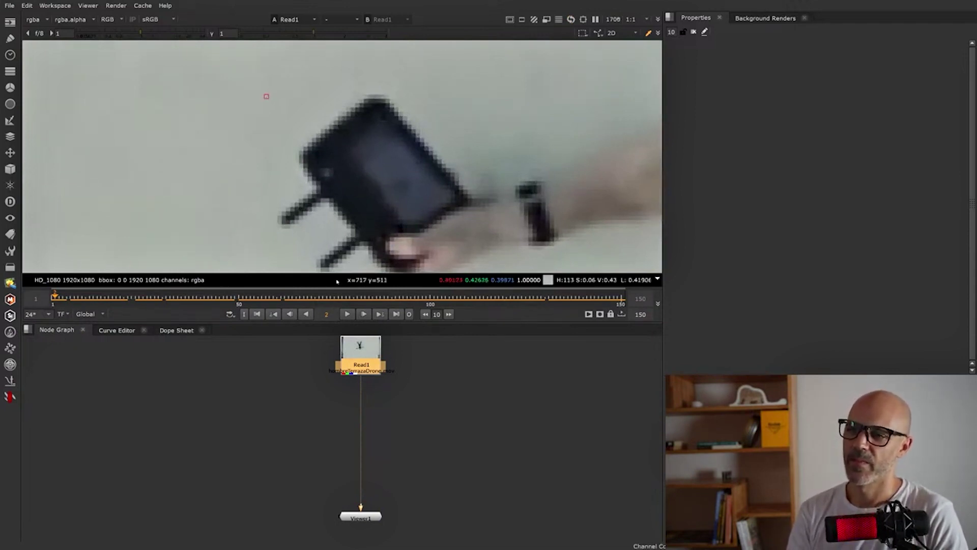
pyautogui.moveTo(438, 253); pyautogui.dragTo(474, 168, button='middle')
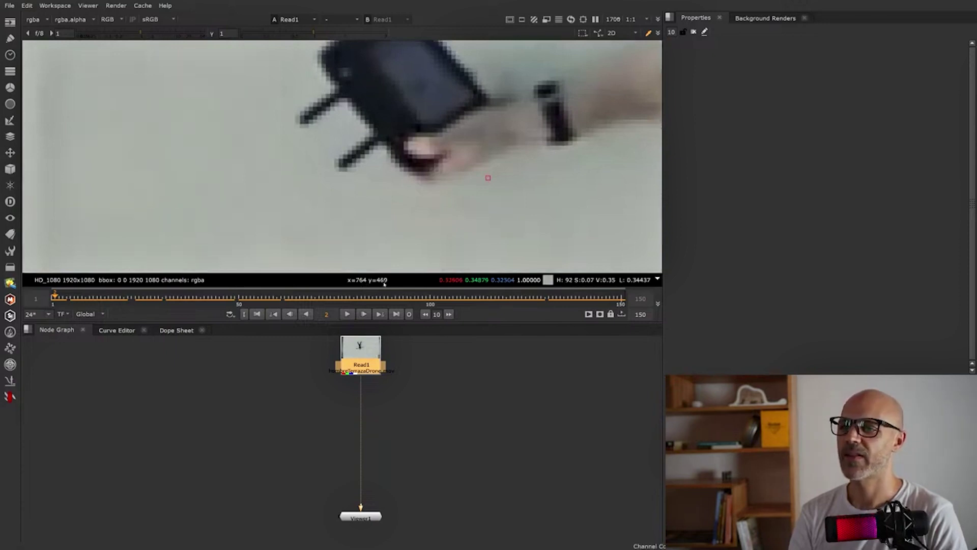
pyautogui.moveTo(443, 117); pyautogui.dragTo(435, 195, button='middle')
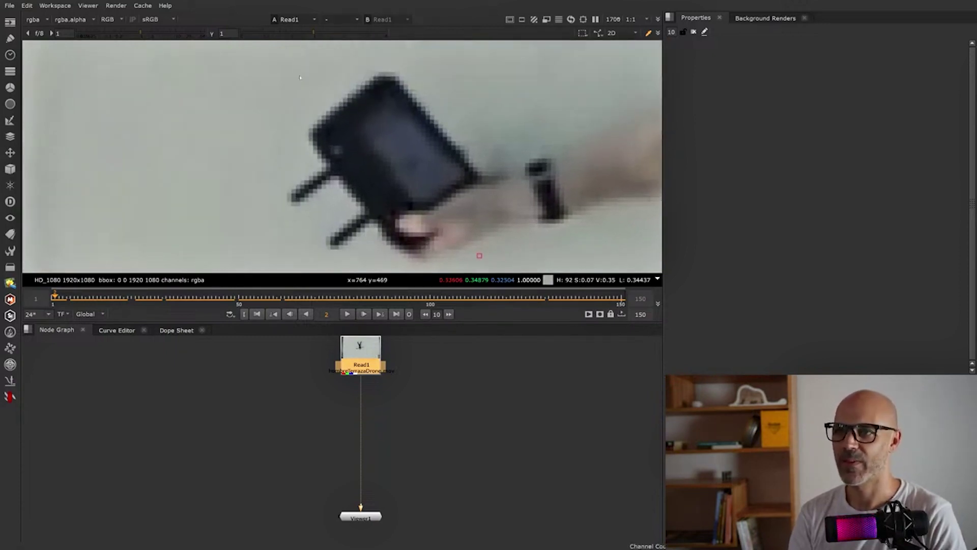
# Examine how the man and his controller shift and shrink on the rooftop between frames 39 and 90.
pyautogui.moveTo(126, 296); pyautogui.dragTo(197, 297)
pyautogui.scroll(-8, 388, 201)
pyautogui.moveTo(384, 219); pyautogui.dragTo(276, 196, button='middle')
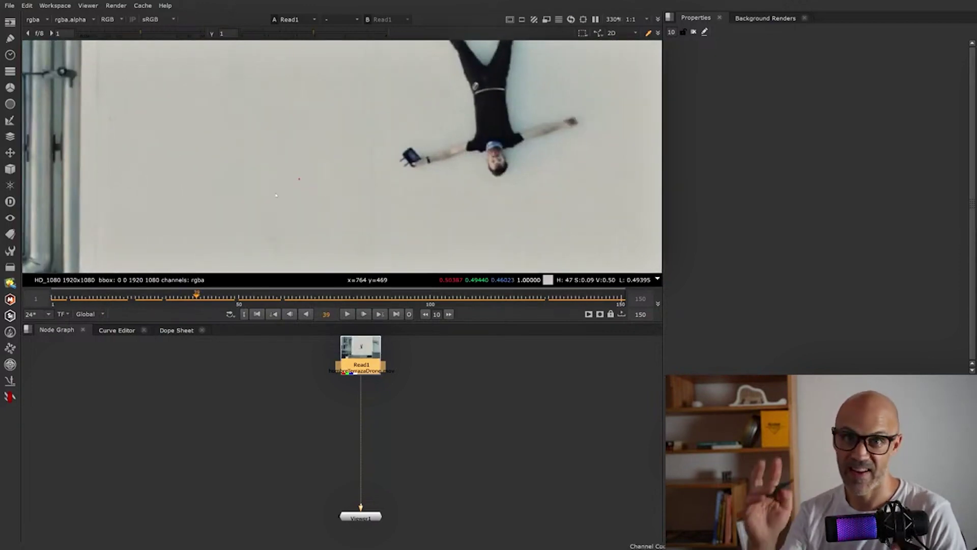
pyautogui.hotkey('shift', 'Right')
pyautogui.moveTo(238, 299); pyautogui.dragTo(392, 304)
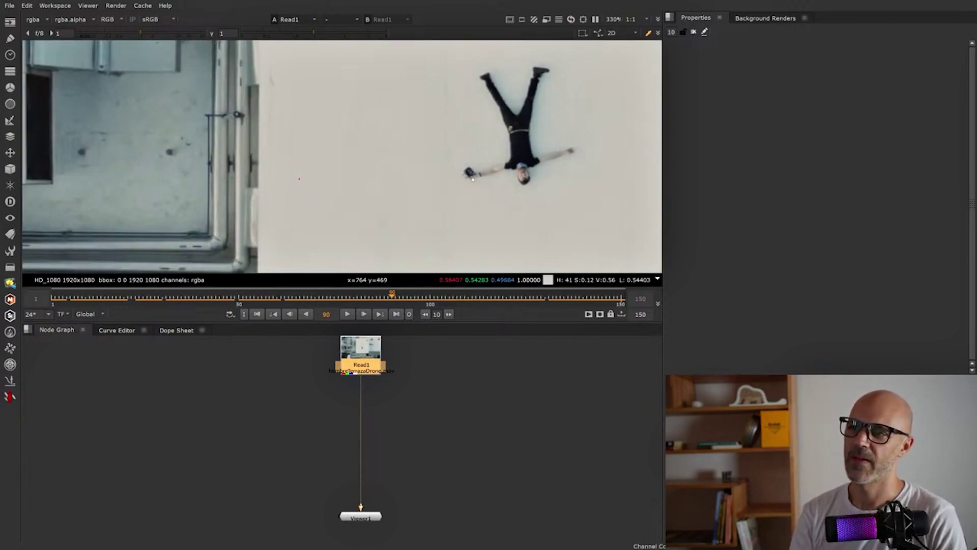
pyautogui.moveTo(584, 205); pyautogui.dragTo(364, 233, button='middle')
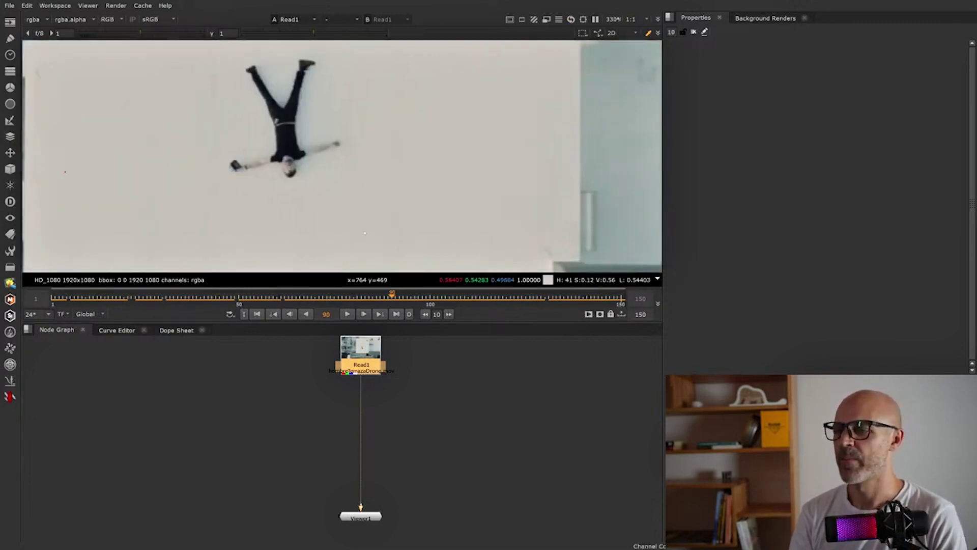
pyautogui.moveTo(316, 185); pyautogui.dragTo(453, 198, button='middle')
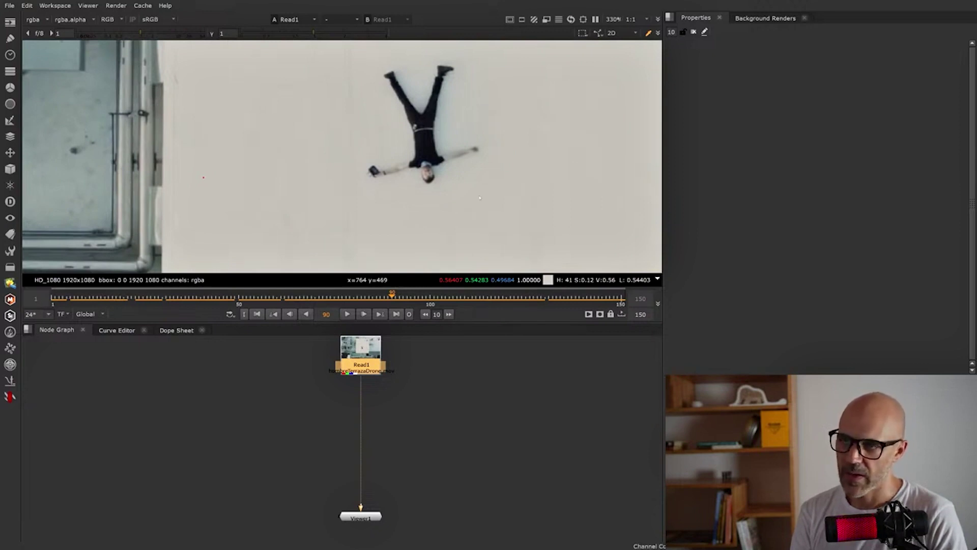
# Make room in the node graph and add a Tracker node between the footage and the viewer.
pyautogui.moveTo(360, 531); pyautogui.dragTo(387, 482, button='middle')
pyautogui.scroll(-3, 417, 452)
pyautogui.moveTo(440, 440); pyautogui.dragTo(325, 535)
pyautogui.moveTo(400, 530); pyautogui.dragTo(401, 539)
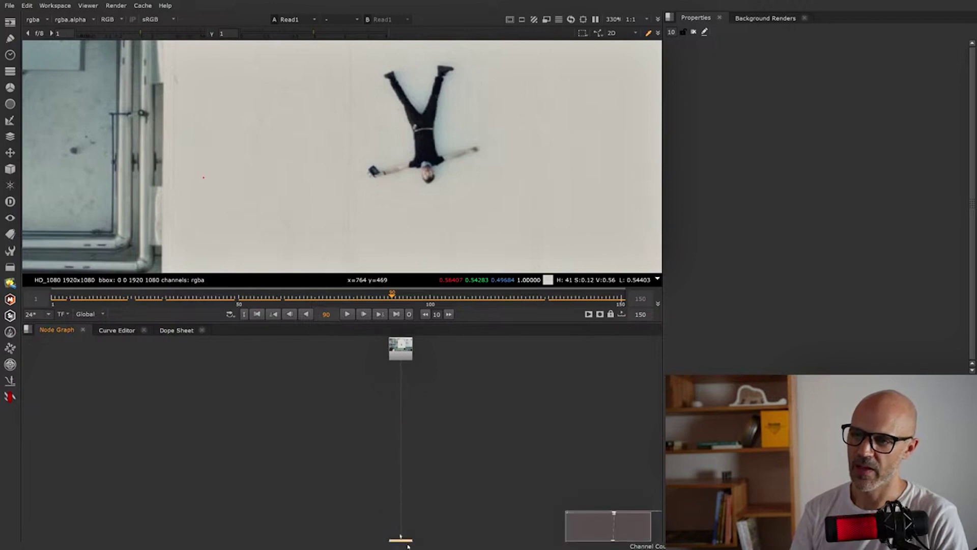
pyautogui.press('Tab')
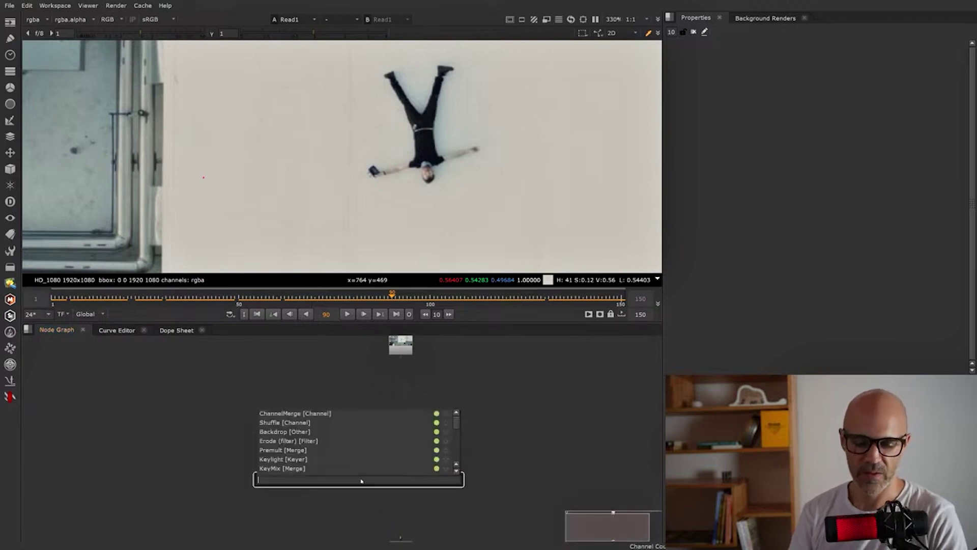
pyautogui.write('trac')
pyautogui.click(278, 416)
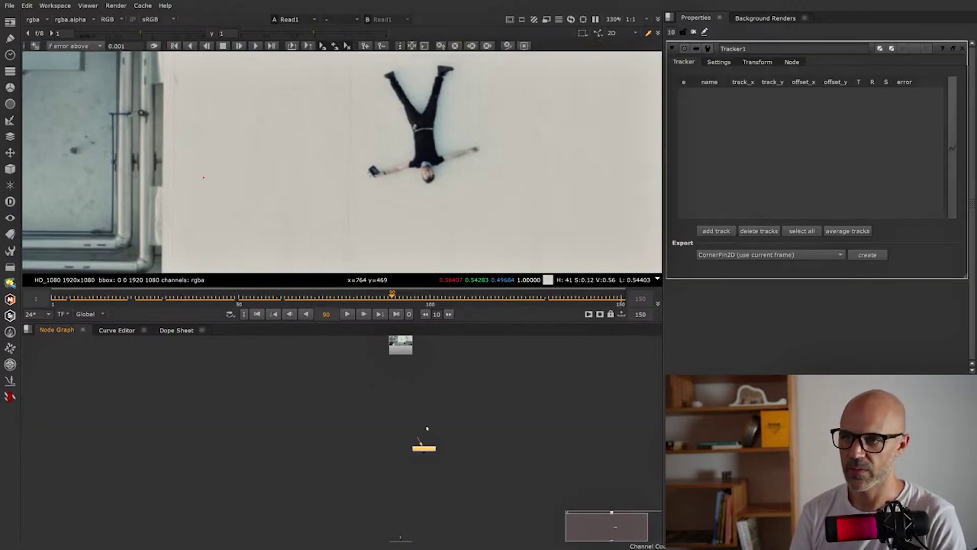
# Place the Tracker node beside the main branch, connect it to the footage through a Dot, and view its output.
pyautogui.moveTo(385, 432); pyautogui.dragTo(281, 429)
pyautogui.keyDown('ctrl'); pyautogui.moveTo(339, 388); pyautogui.dragTo(277, 344); pyautogui.keyUp('ctrl')
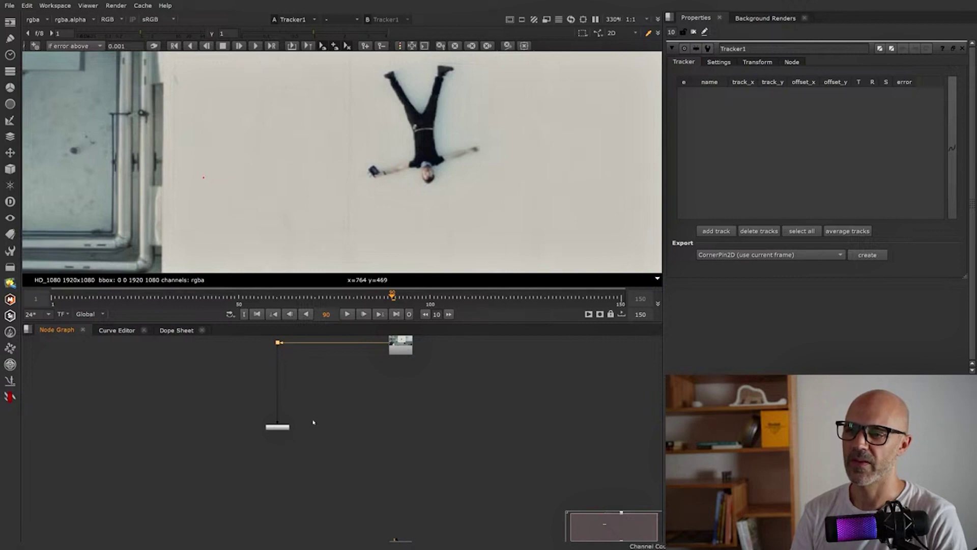
pyautogui.moveTo(313, 422); pyautogui.dragTo(242, 457)
pyautogui.scroll(-5, 417, 181)
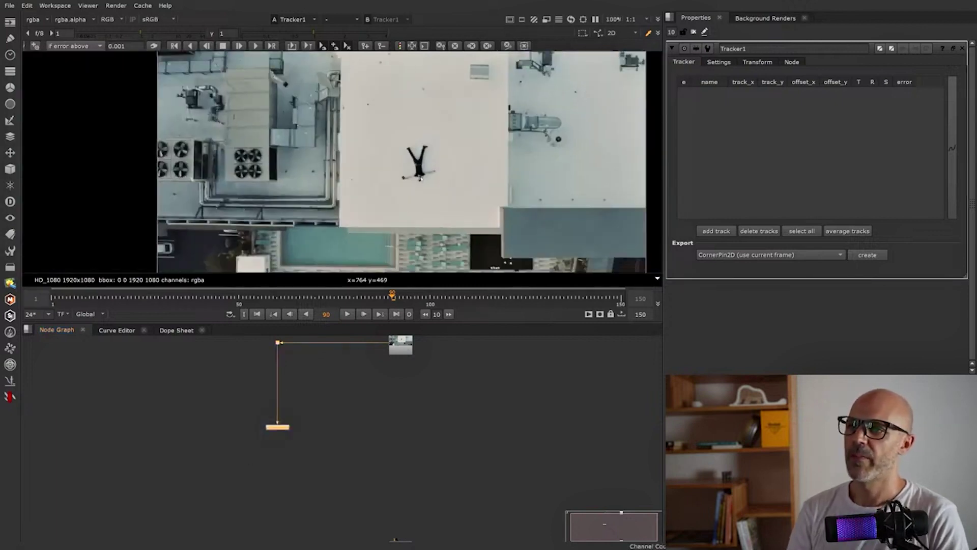
pyautogui.scroll(10, 420, 179)
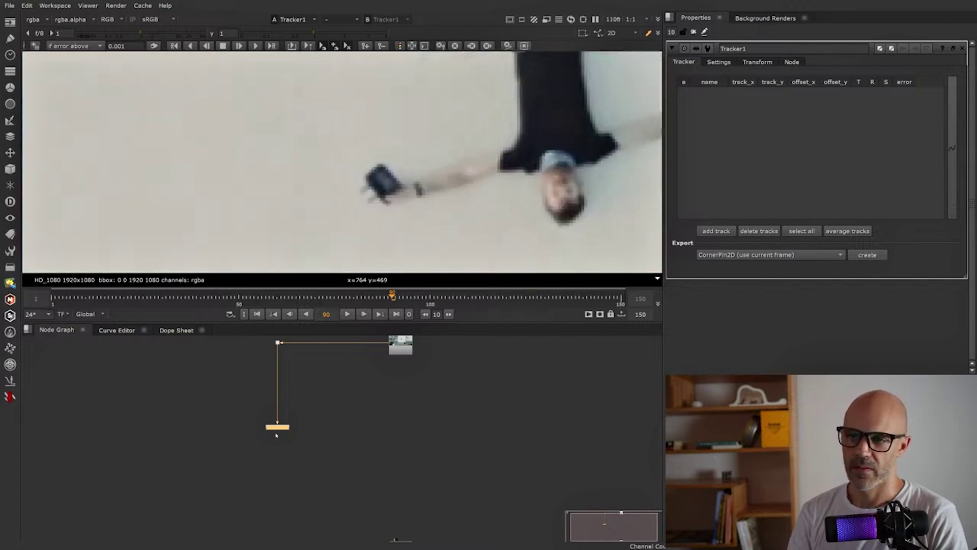
pyautogui.click(286, 455)
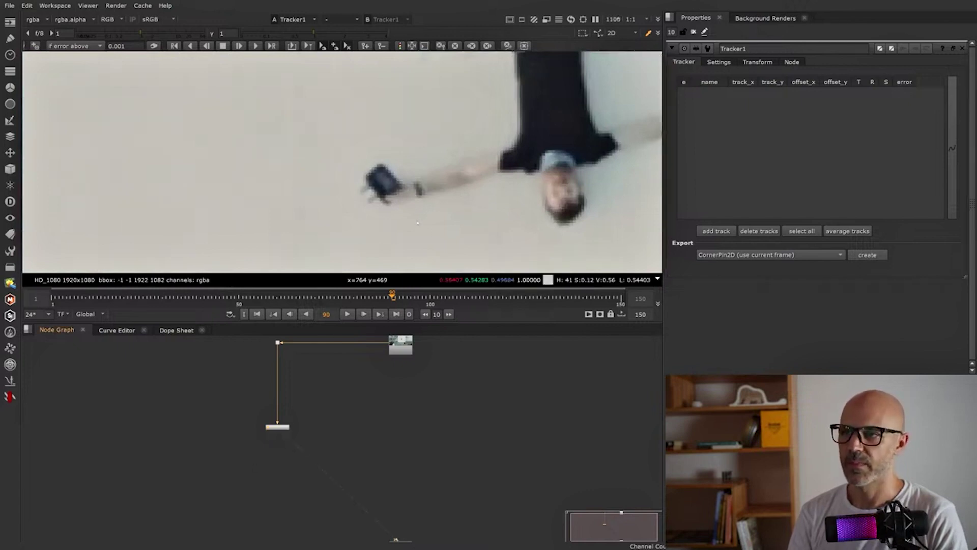
# Starting at frame 1, track the hand-held controller forward through frame 150 with a pattern box fitted closely around it.
pyautogui.moveTo(351, 298); pyautogui.dragTo(59, 300)
pyautogui.scroll(-5, 248, 258)
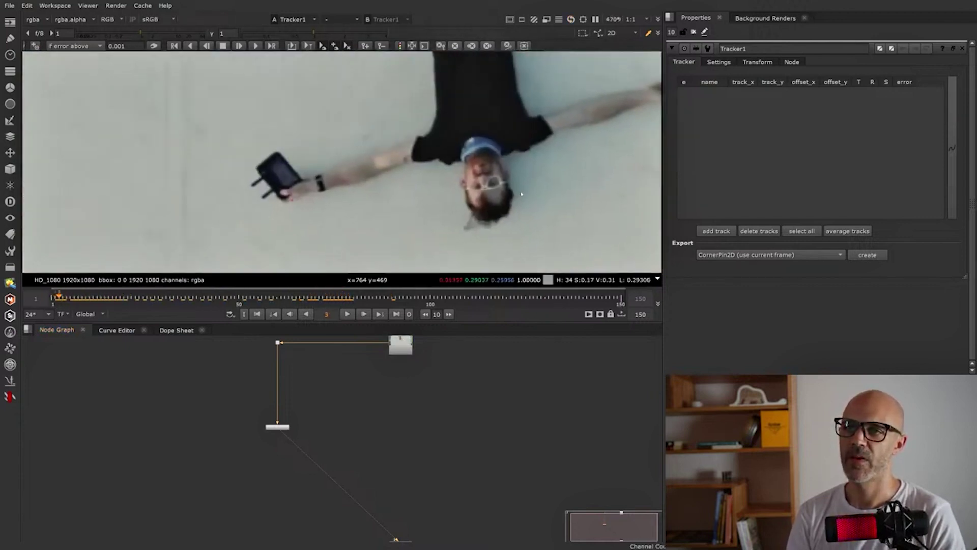
pyautogui.click(260, 314)
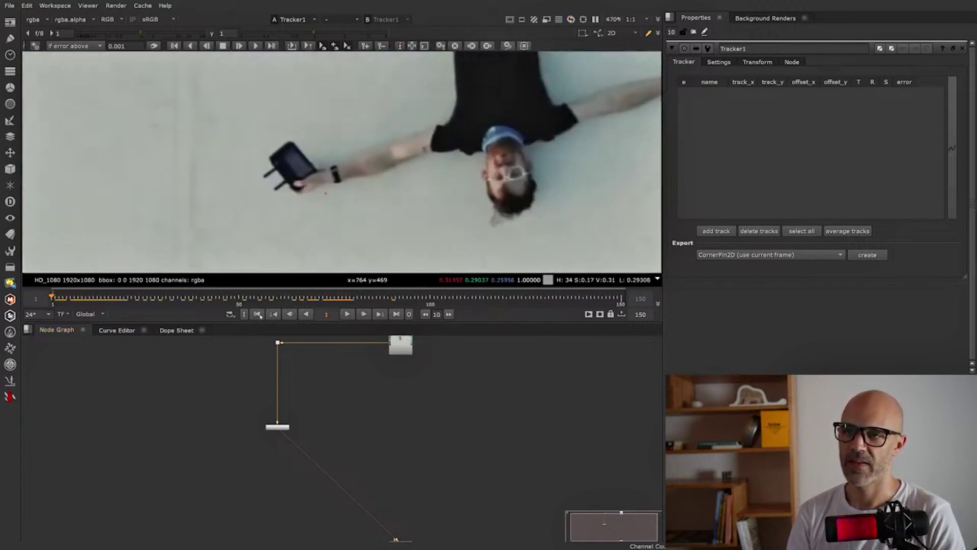
pyautogui.keyDown('ctrl'); pyautogui.keyDown('alt'); pyautogui.click(291, 167); pyautogui.keyUp('alt'); pyautogui.keyUp('ctrl')
pyautogui.moveTo(328, 167); pyautogui.dragTo(323, 170)
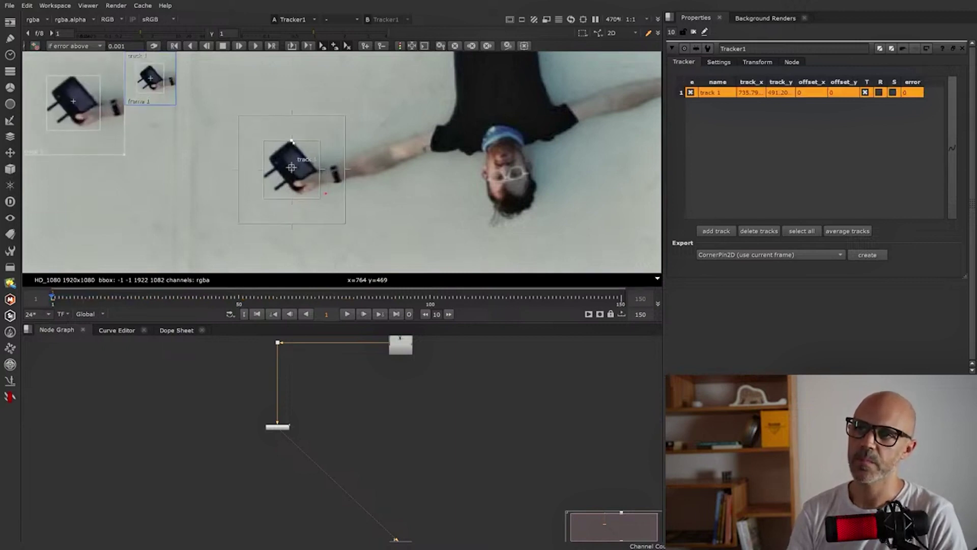
pyautogui.moveTo(291, 137); pyautogui.dragTo(291, 138)
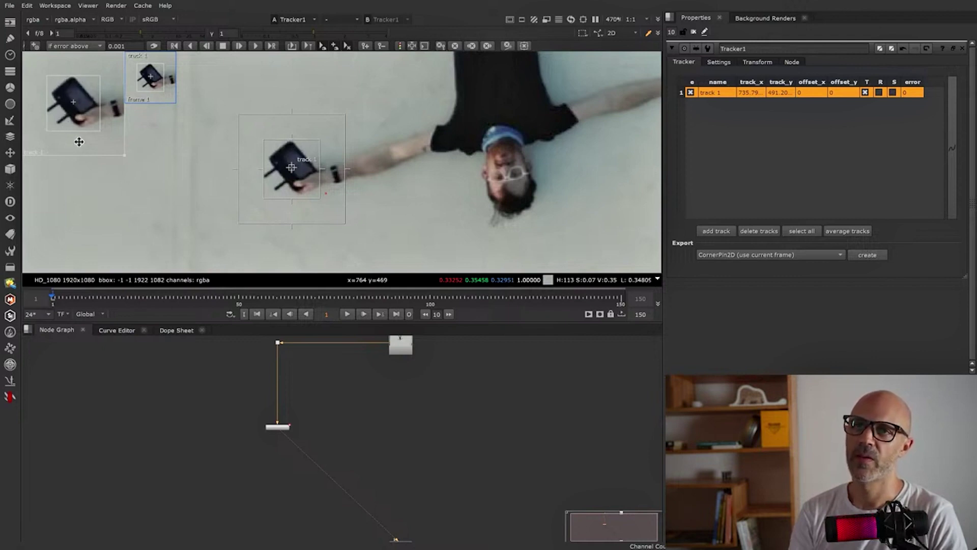
pyautogui.click(255, 45)
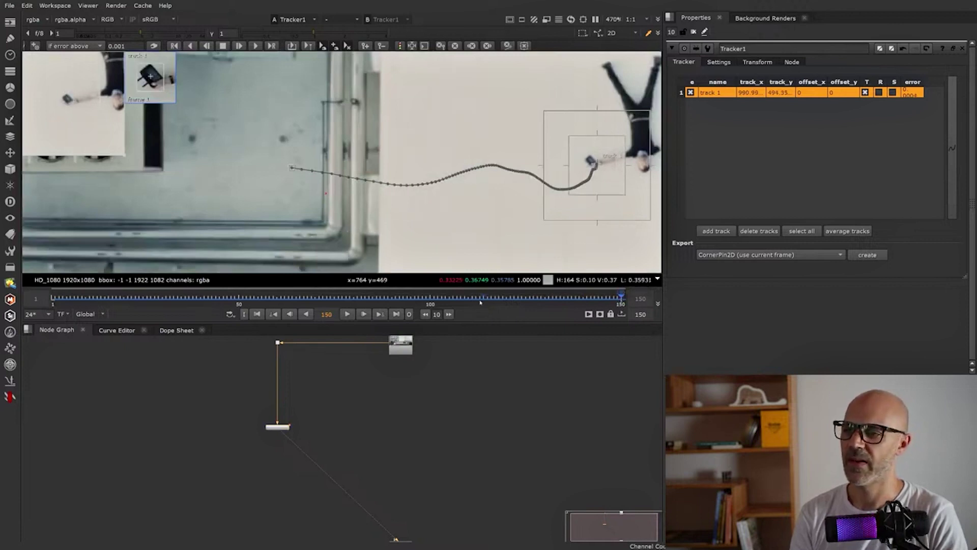
# Check how well track 1 follows the controller at frames 100, 105 and 37, including playback from frame 37.
pyautogui.moveTo(621, 297); pyautogui.dragTo(431, 299)
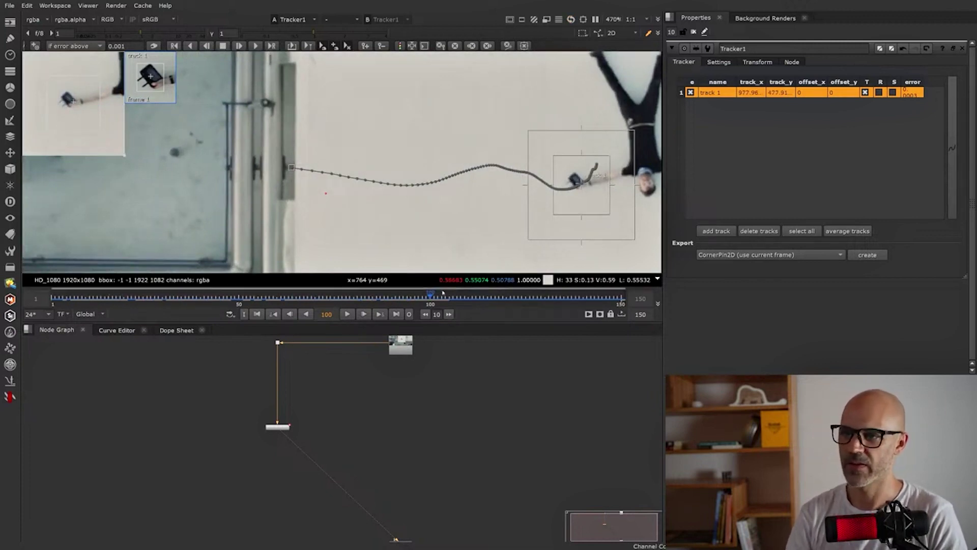
pyautogui.moveTo(430, 299); pyautogui.dragTo(449, 300)
pyautogui.click(512, 217)
pyautogui.scroll(5, 513, 218)
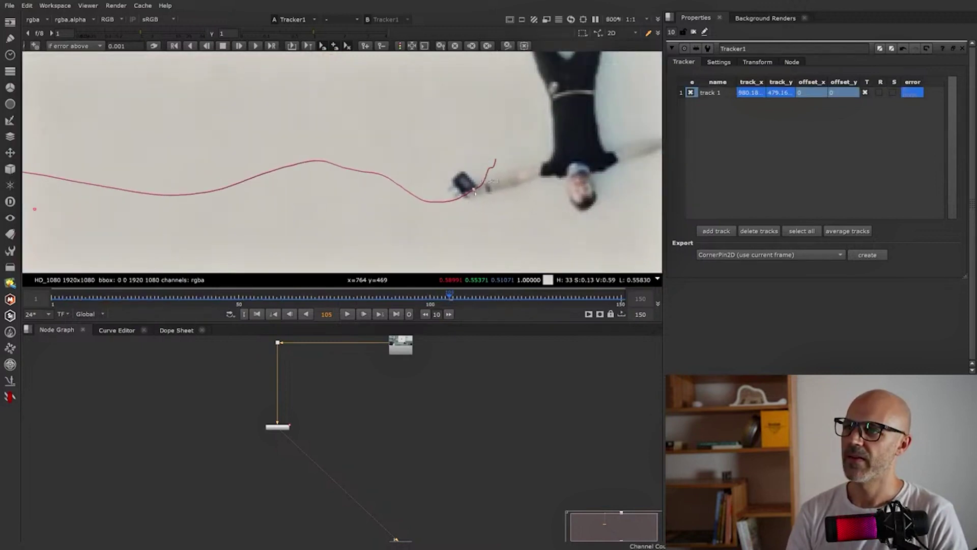
pyautogui.moveTo(450, 296); pyautogui.dragTo(189, 297)
pyautogui.moveTo(294, 194); pyautogui.dragTo(330, 209, button='middle')
pyautogui.moveTo(210, 165); pyautogui.dragTo(351, 176, button='middle')
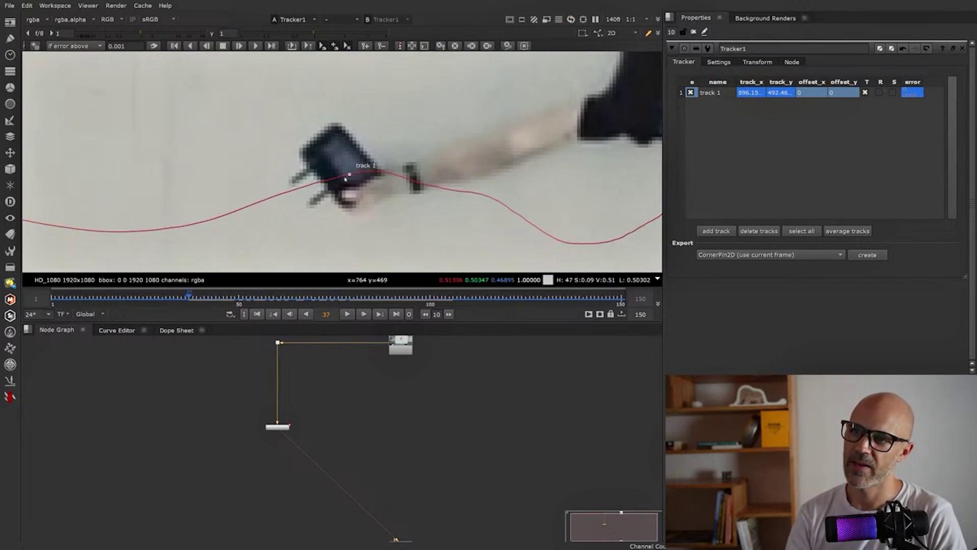
pyautogui.press('l')
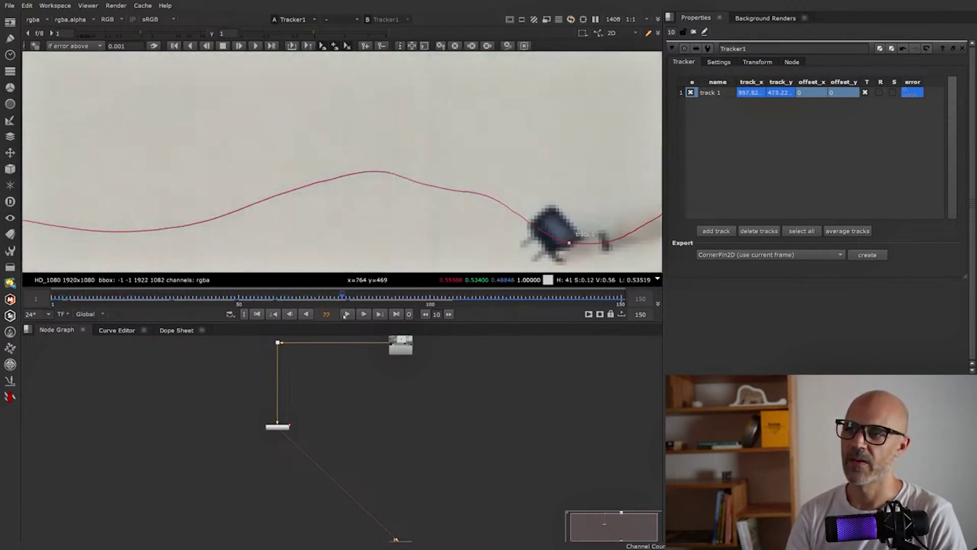
# Examine how closely track 1 sticks to the controller from frame 96 through frame 101.
pyautogui.scroll(-4, 423, 206)
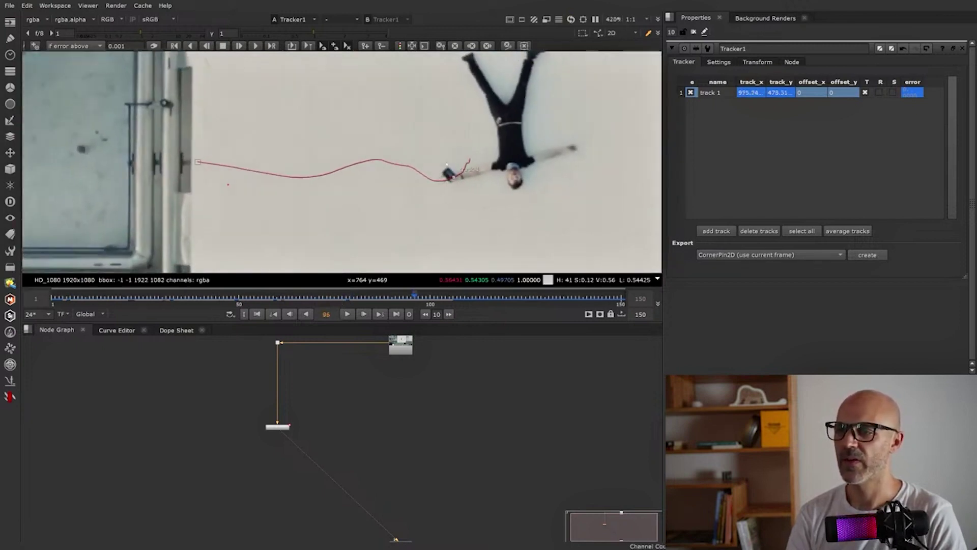
pyautogui.scroll(6, 450, 176)
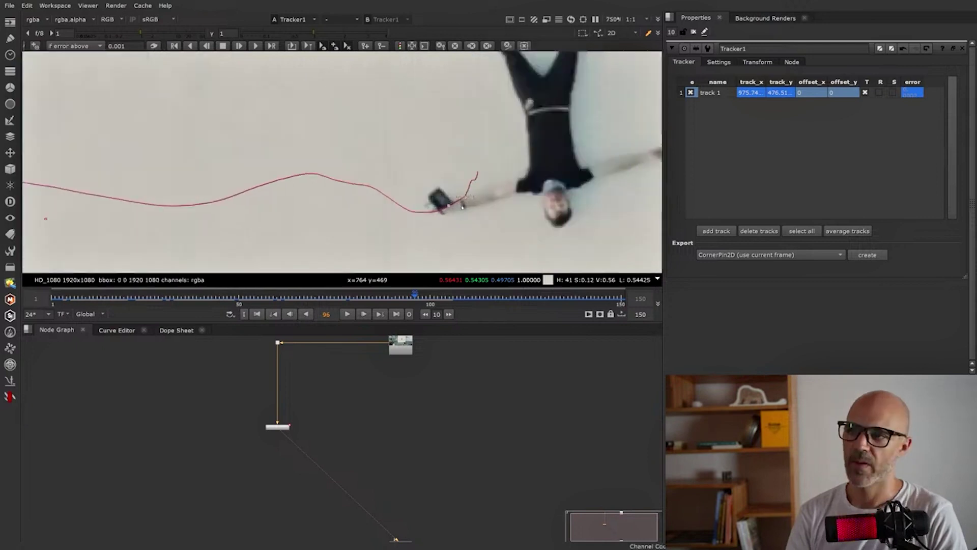
pyautogui.press('Right')
pyautogui.press('Right')
pyautogui.press('Right')
pyautogui.press('Right')
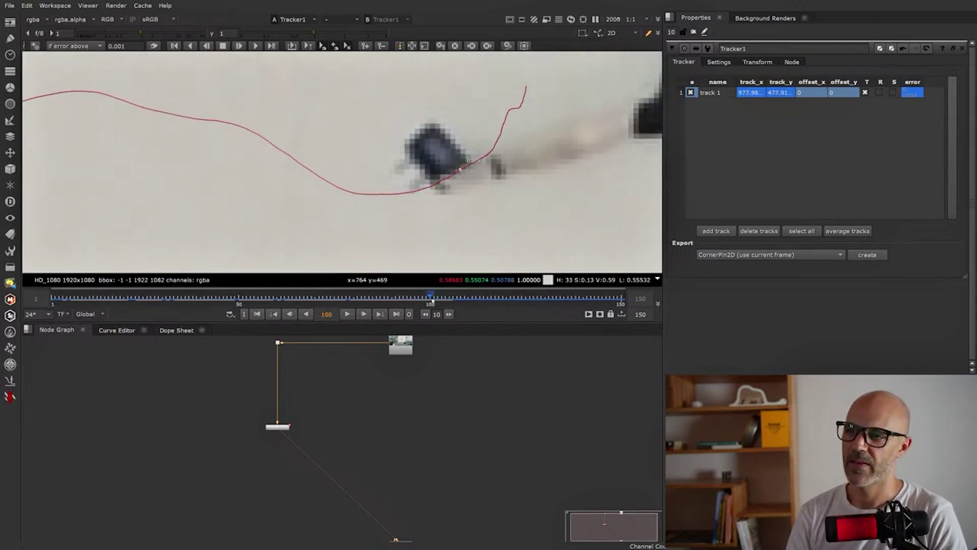
pyautogui.press('Right')
pyautogui.scroll(-1, 483, 237)
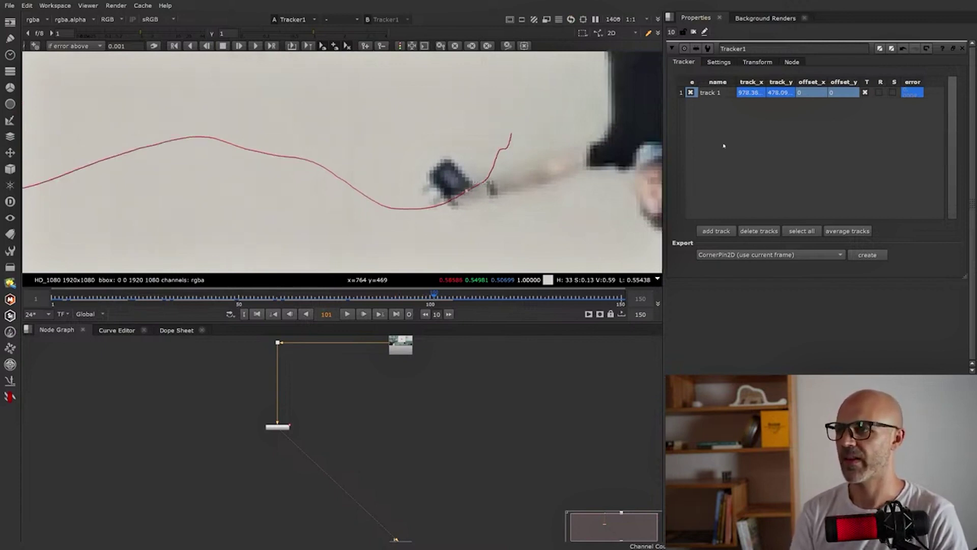
# Delete track 1 and place a new track on the hand-held controller at frame 101.
pyautogui.click(718, 93)
pyautogui.click(759, 233)
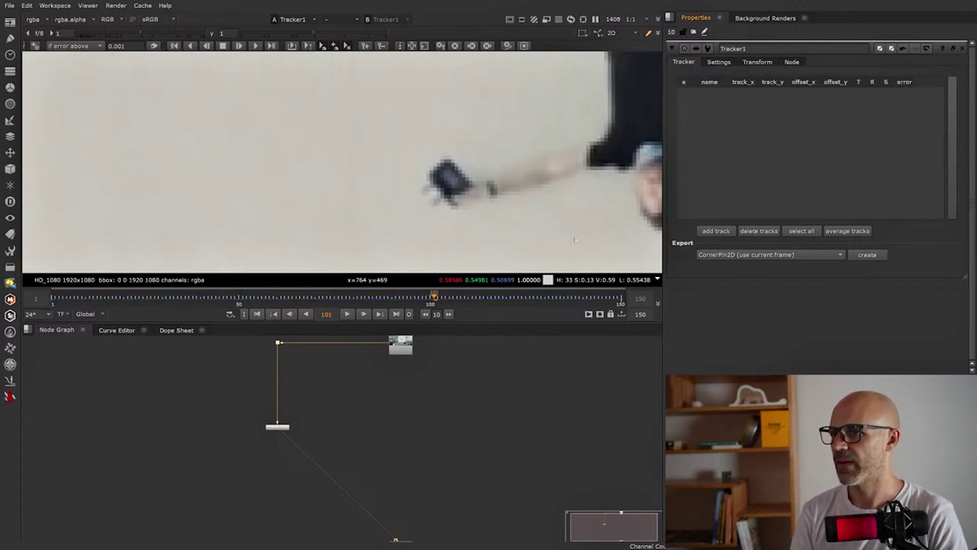
pyautogui.keyDown('alt'); pyautogui.keyDown('shift'); pyautogui.click(453, 199); pyautogui.keyUp('shift'); pyautogui.keyUp('alt')
# Shrink the new track's pattern box closely around the controller and track forward from frame 101 through frame 150.
pyautogui.scroll(-2, 458, 216)
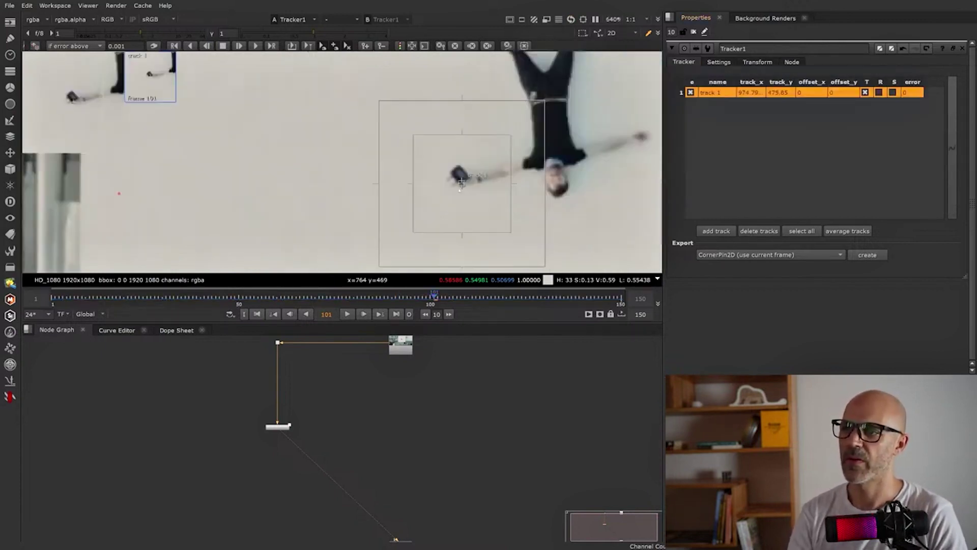
pyautogui.moveTo(460, 232); pyautogui.dragTo(460, 199)
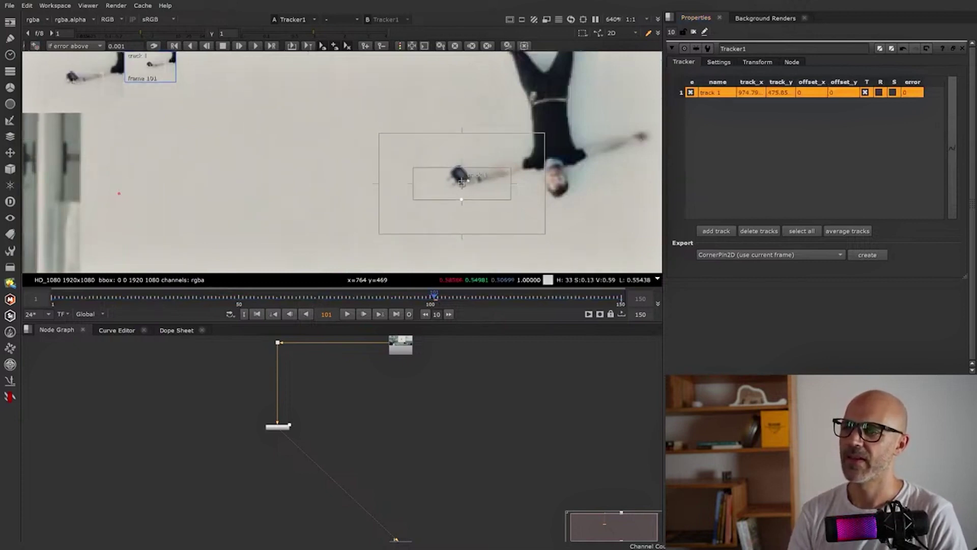
pyautogui.scroll(2, 457, 180)
pyautogui.moveTo(464, 161); pyautogui.dragTo(465, 153)
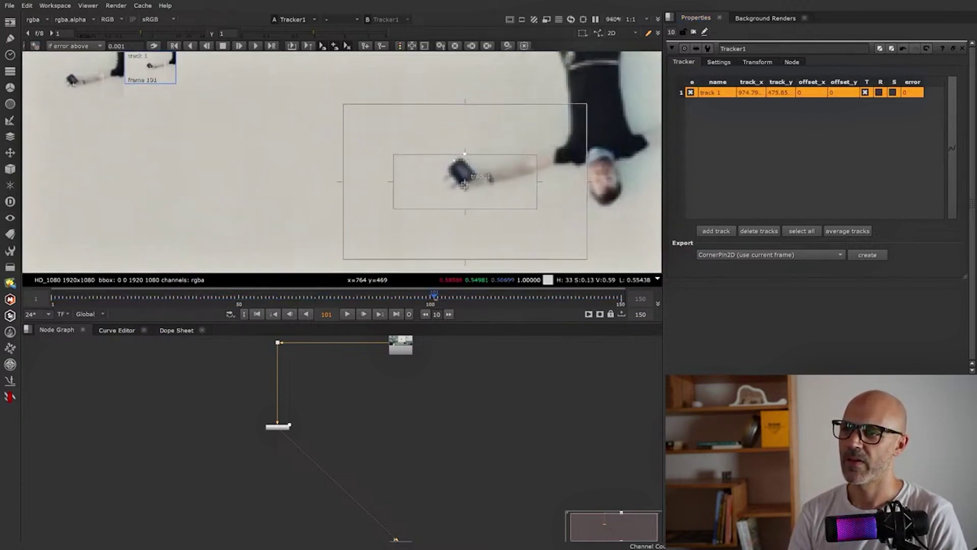
pyautogui.moveTo(393, 181); pyautogui.dragTo(441, 182)
pyautogui.moveTo(537, 182); pyautogui.dragTo(483, 180)
pyautogui.moveTo(458, 265); pyautogui.dragTo(457, 252)
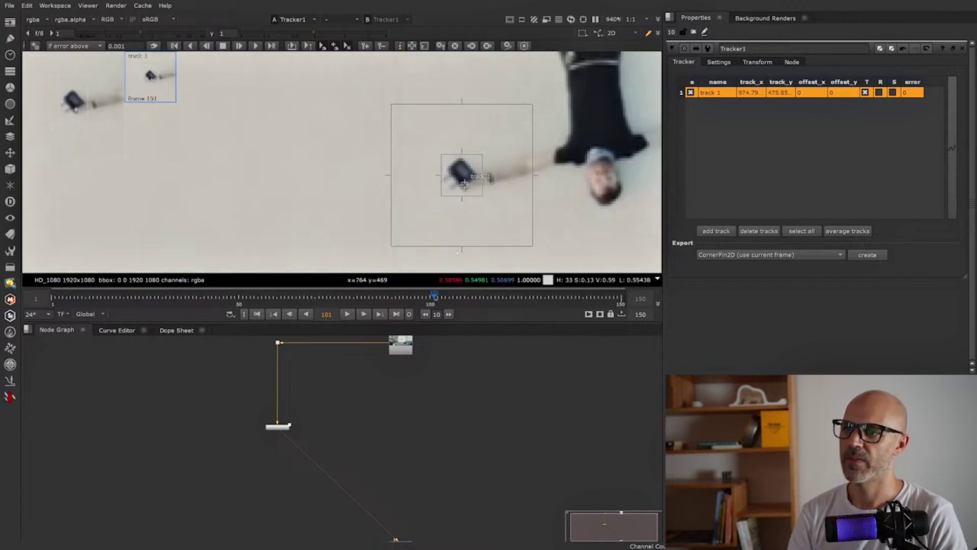
pyautogui.click(255, 45)
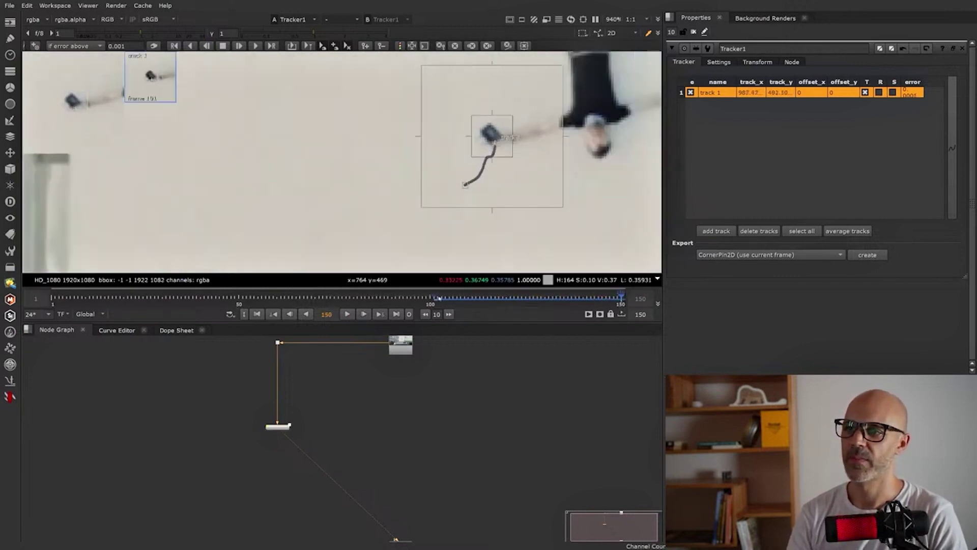
# Return to frame 101, enlarge the pattern box slightly around the controller, and track backward to frame 73.
pyautogui.click(434, 300)
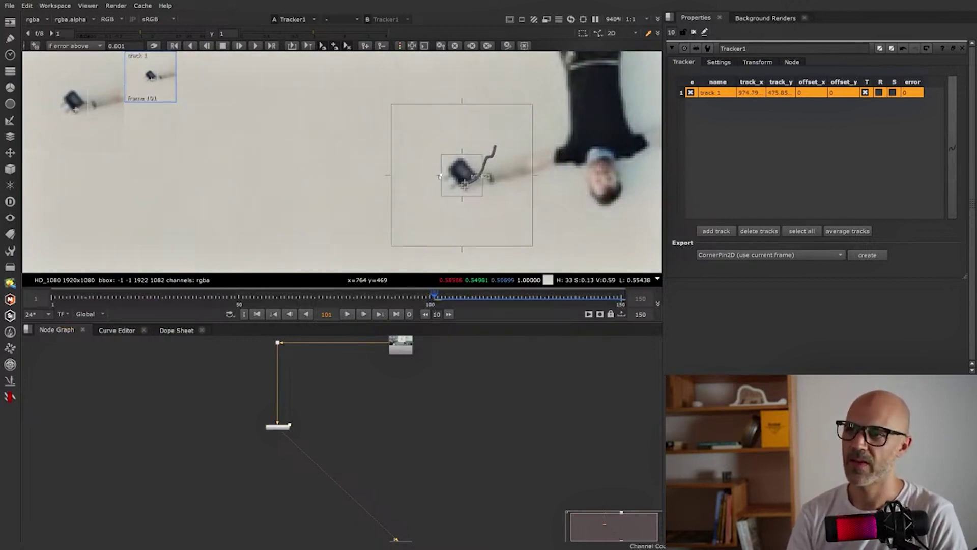
pyautogui.moveTo(440, 175); pyautogui.dragTo(487, 172)
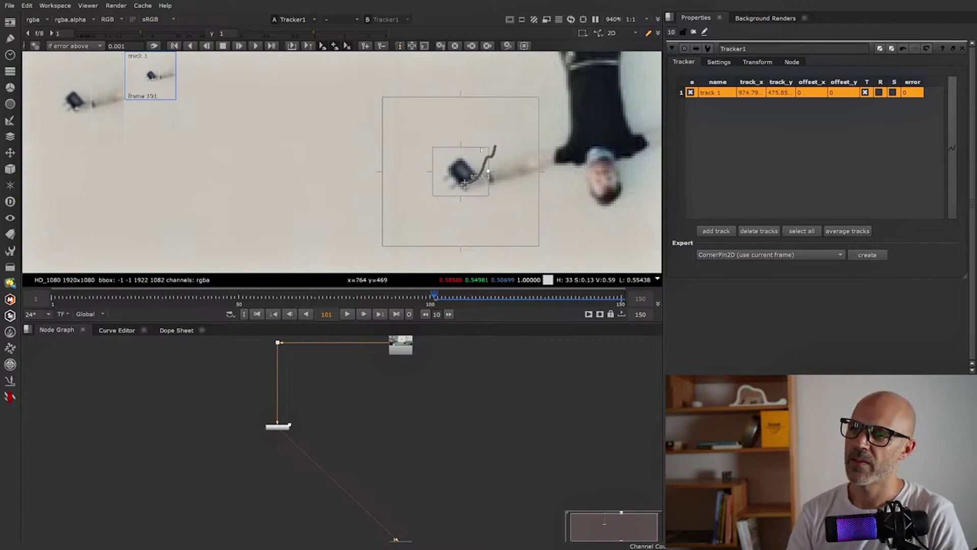
pyautogui.moveTo(488, 173); pyautogui.dragTo(490, 177)
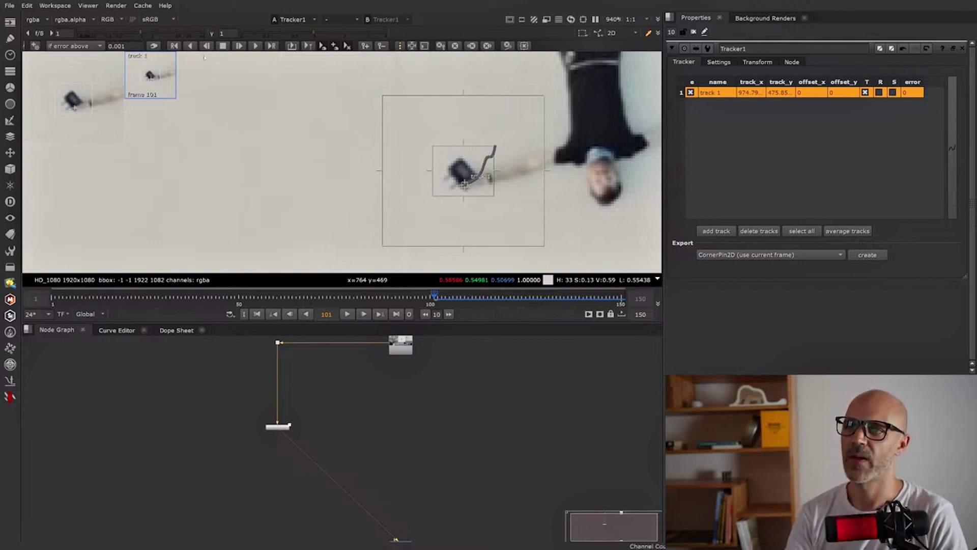
pyautogui.click(191, 45)
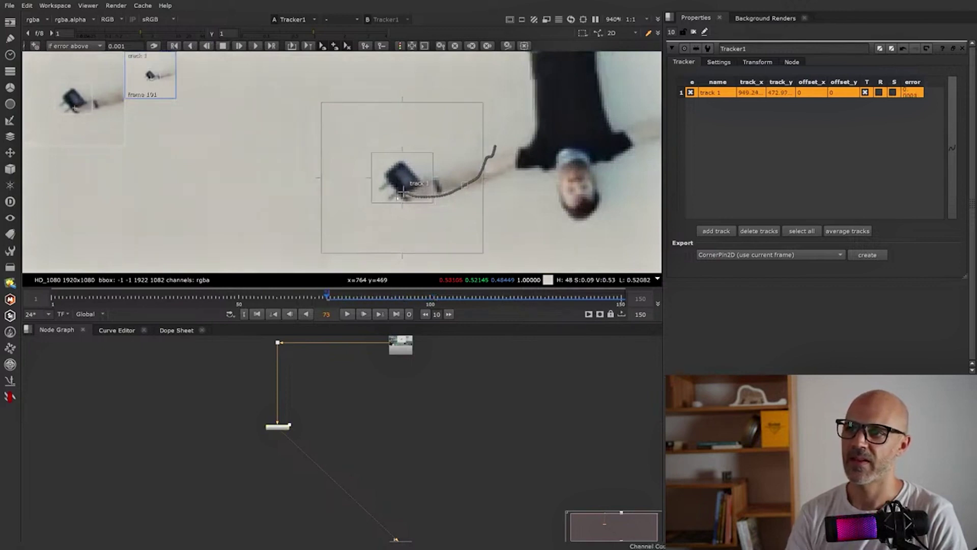
# Enlarge the pattern box around the controller at frame 73 and continue tracking backward to frame 29.
pyautogui.moveTo(401, 203); pyautogui.dragTo(401, 209)
pyautogui.moveTo(371, 178); pyautogui.dragTo(399, 148)
pyautogui.press('z')
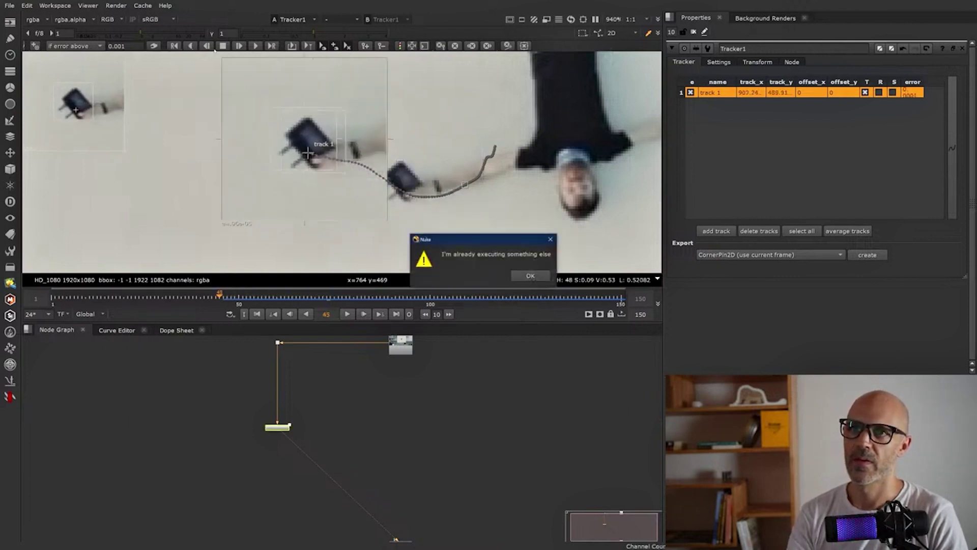
pyautogui.click(531, 276)
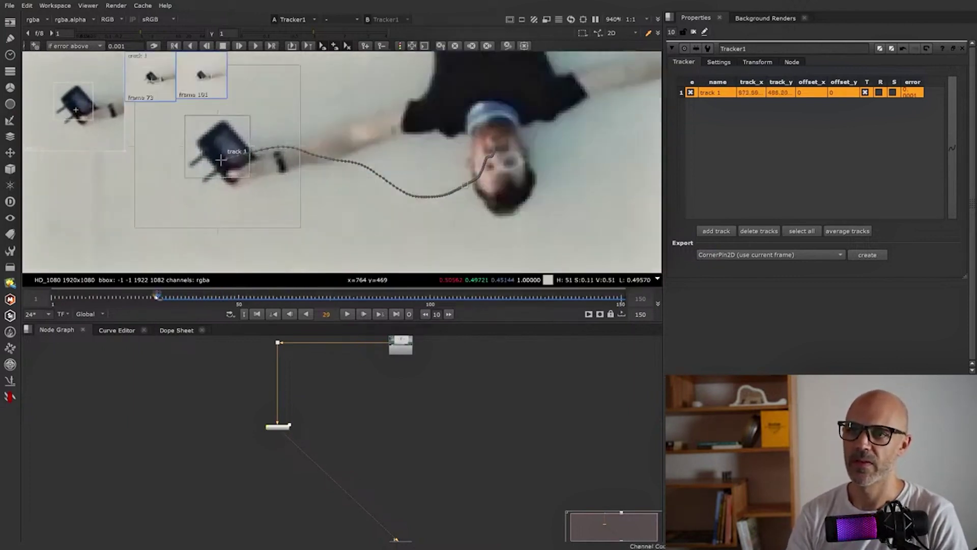
# Go back to frame 73 and refit the edges of track 1's pattern box around the controller.
pyautogui.moveTo(159, 298); pyautogui.dragTo(327, 304)
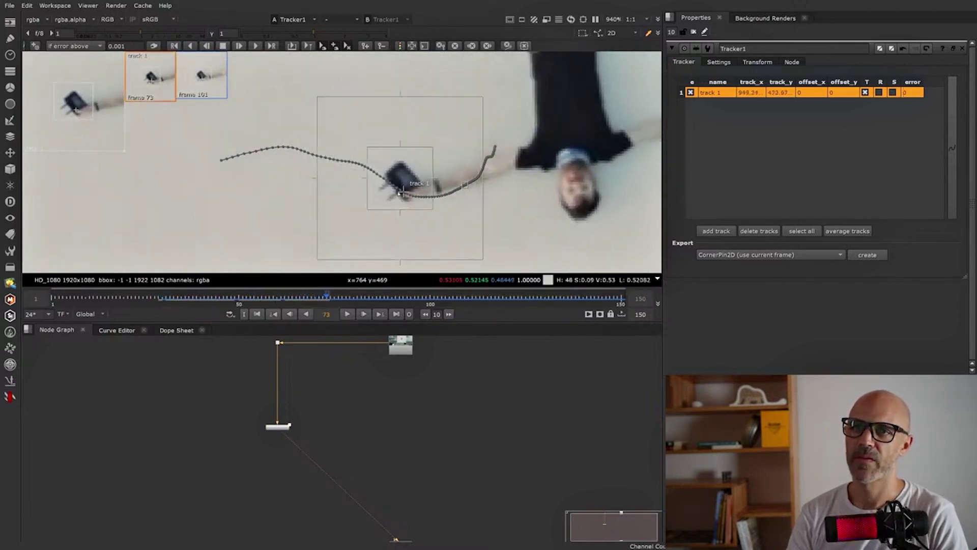
pyautogui.moveTo(366, 178); pyautogui.dragTo(363, 178)
pyautogui.moveTo(399, 147); pyautogui.dragTo(399, 141)
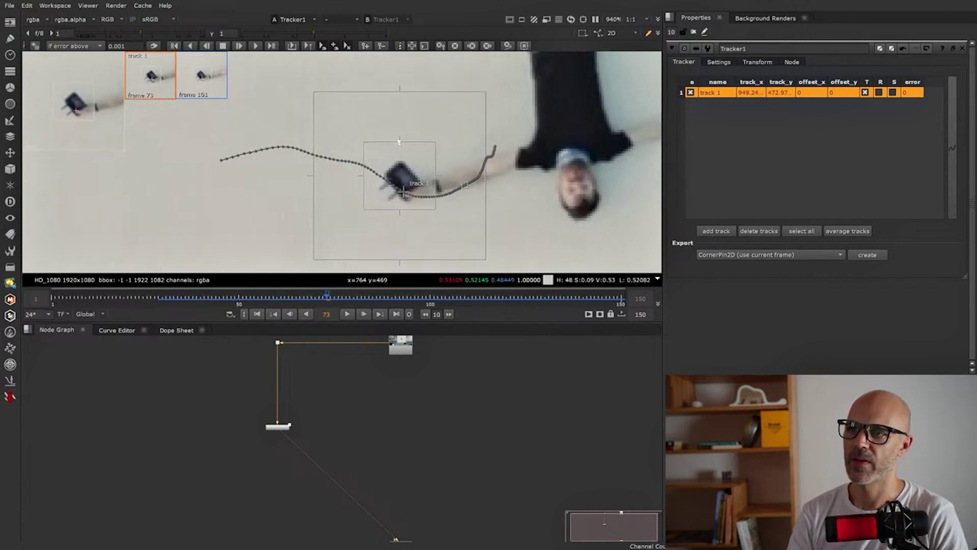
pyautogui.moveTo(436, 179); pyautogui.dragTo(432, 177)
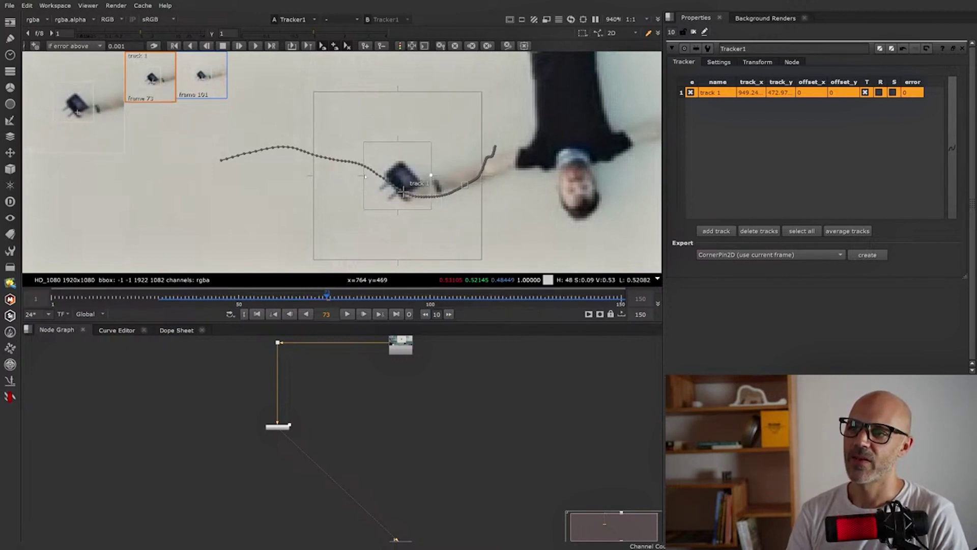
pyautogui.moveTo(364, 175); pyautogui.dragTo(370, 174)
pyautogui.moveTo(401, 142); pyautogui.dragTo(401, 147)
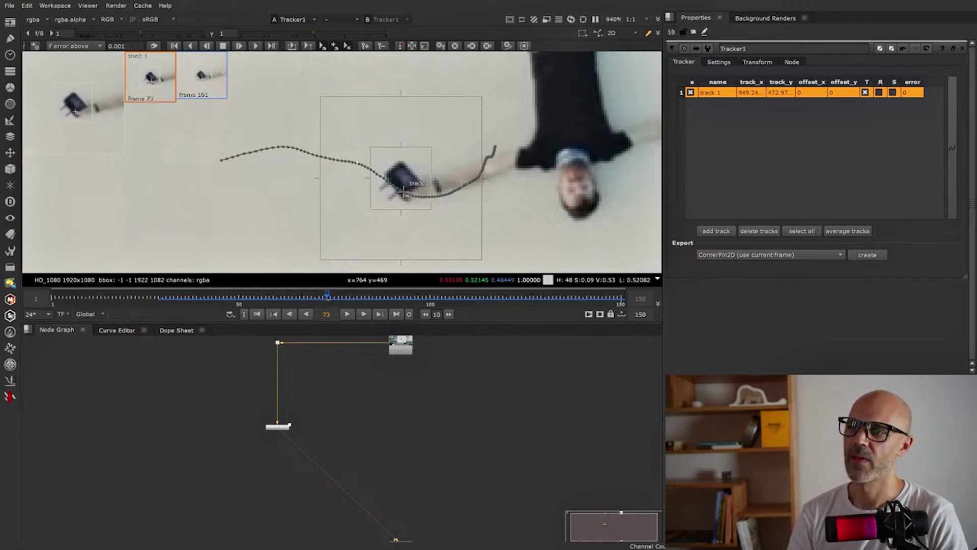
# Track the controller backward over a limited range from frame 73 to frame 50.
pyautogui.click(174, 46)
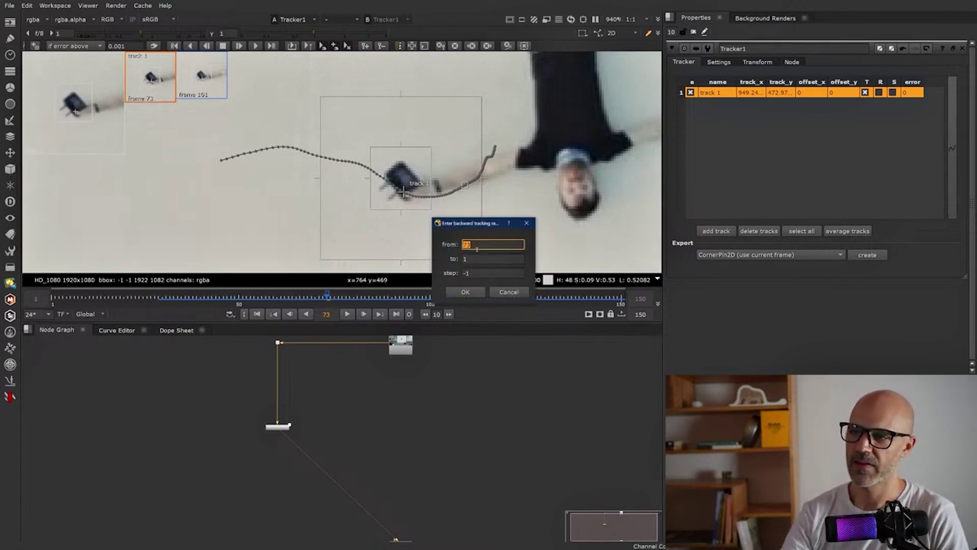
pyautogui.press('Tab')
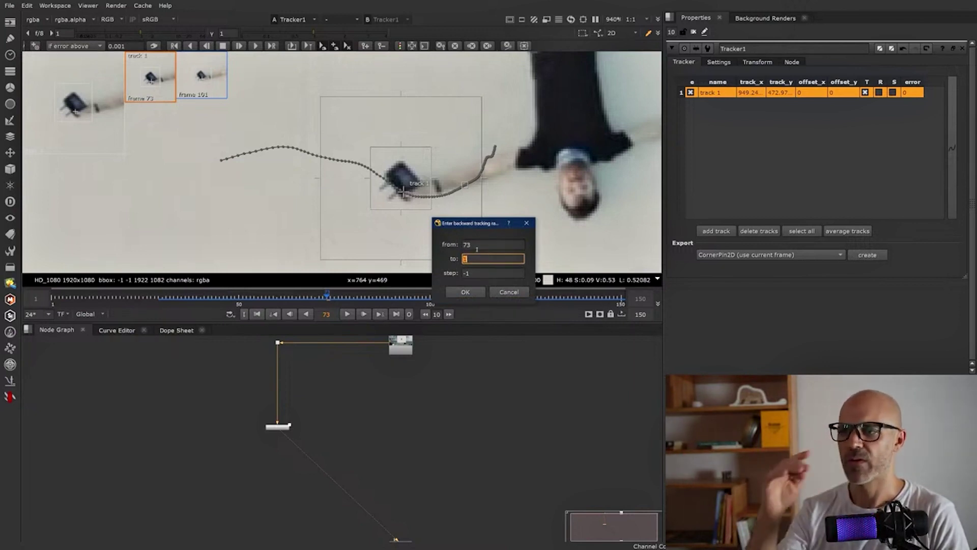
pyautogui.write('50')
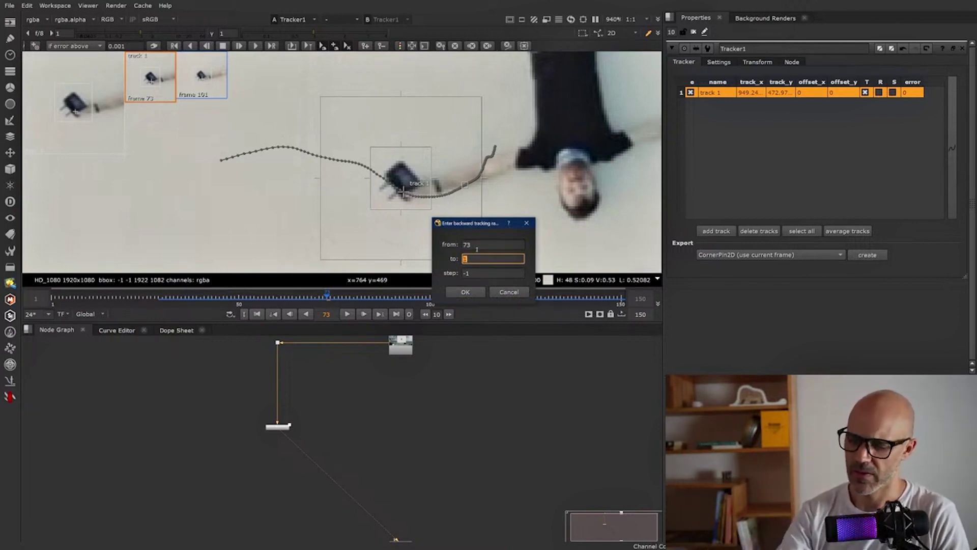
pyautogui.click(464, 294)
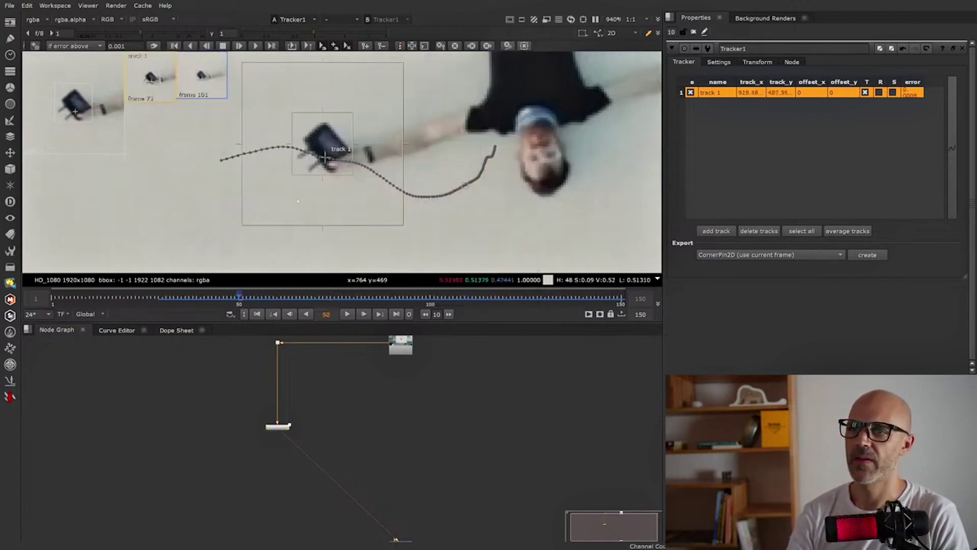
# At frame 65, refit the pattern box around the controller and track backward to frame 1.
pyautogui.moveTo(241, 301); pyautogui.dragTo(298, 303)
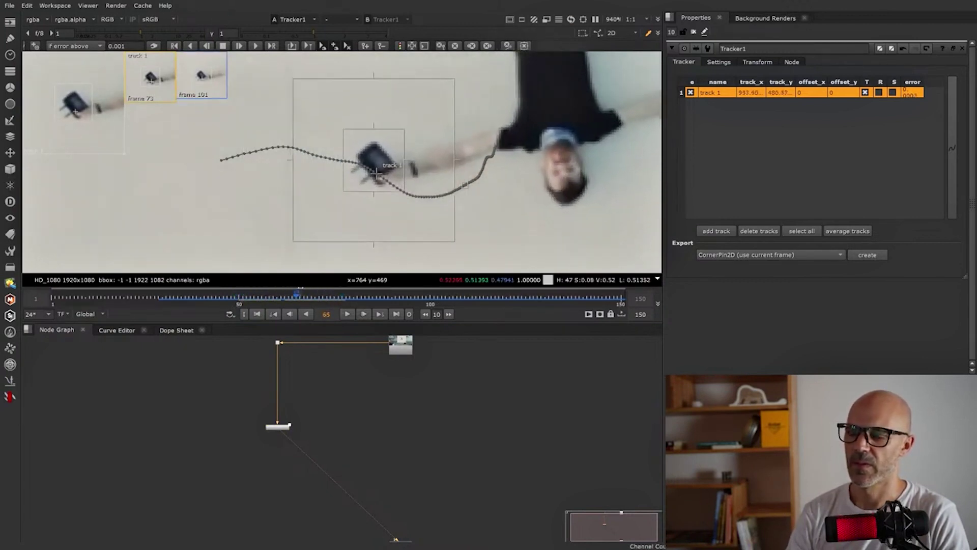
pyautogui.moveTo(374, 191); pyautogui.dragTo(373, 196)
pyautogui.moveTo(343, 163); pyautogui.dragTo(348, 163)
pyautogui.moveTo(376, 129); pyautogui.dragTo(377, 138)
pyautogui.moveTo(376, 196); pyautogui.dragTo(346, 194)
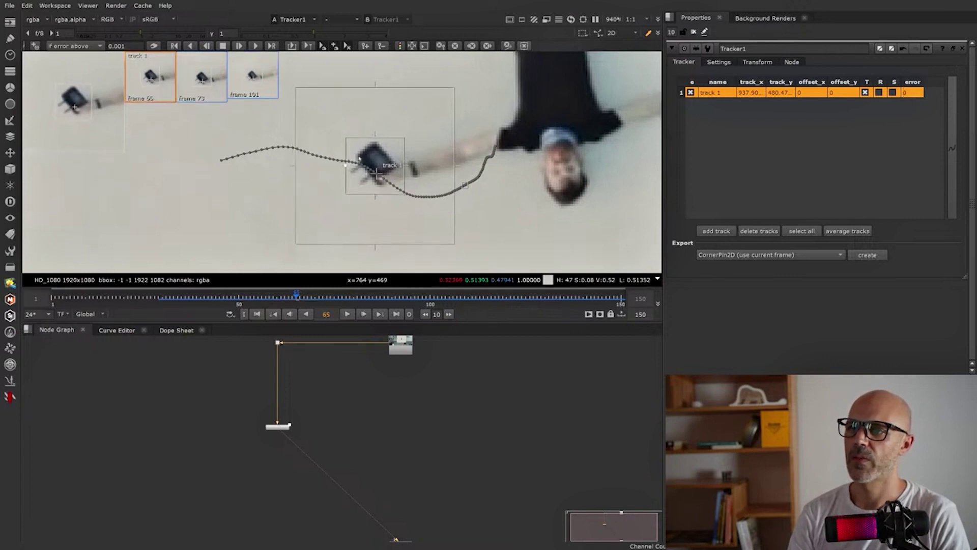
pyautogui.click(190, 46)
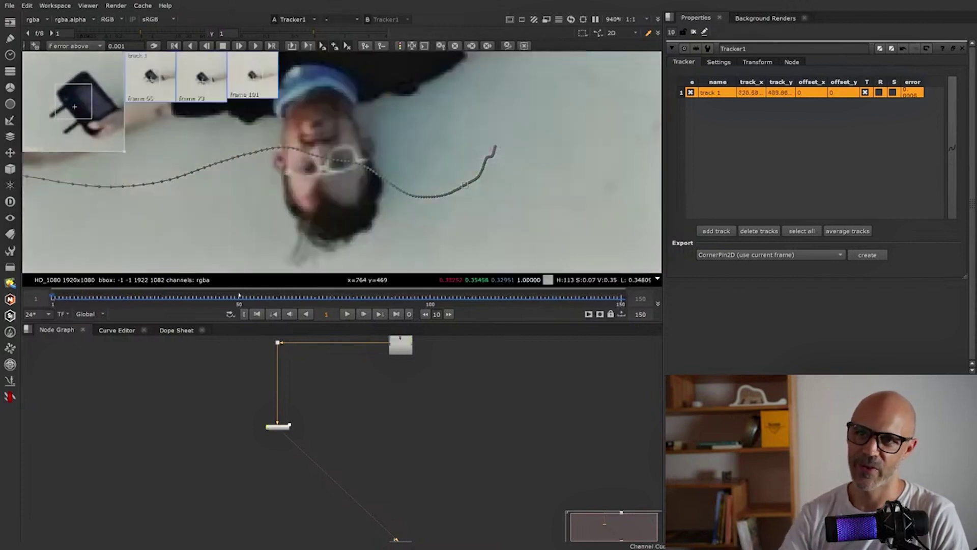
# At frame 42, widen track 1's pattern box on the side away from the man's hand.
pyautogui.click(209, 307)
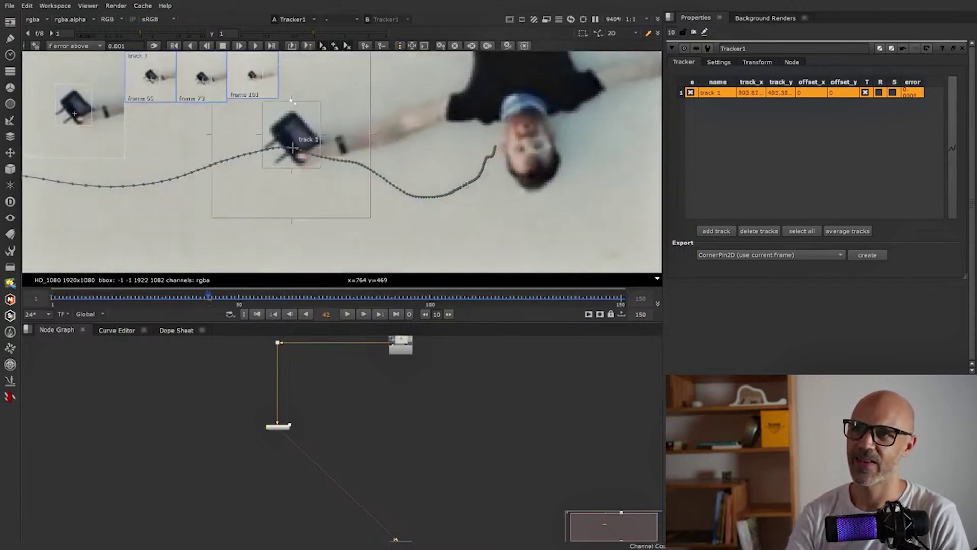
pyautogui.moveTo(262, 112); pyautogui.dragTo(249, 102)
# Enable predict track, set the auto-tracking warp type to Translate/Rotate/Scale, and return to the list of tracks.
pyautogui.click(719, 62)
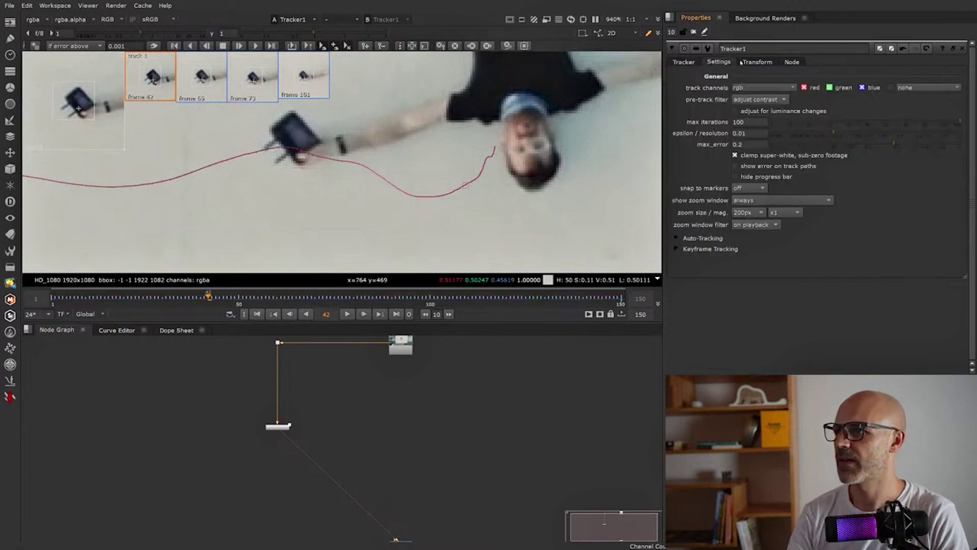
pyautogui.click(757, 62)
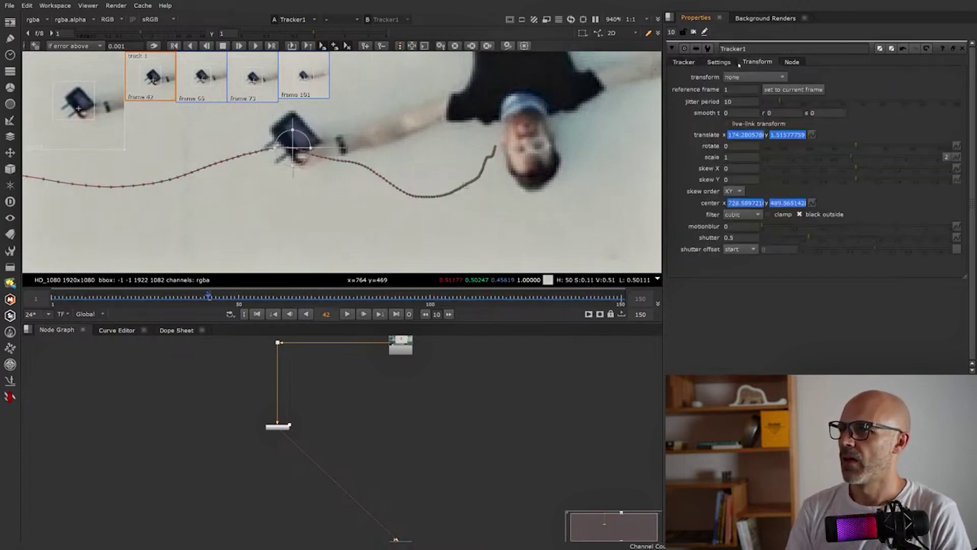
pyautogui.click(718, 62)
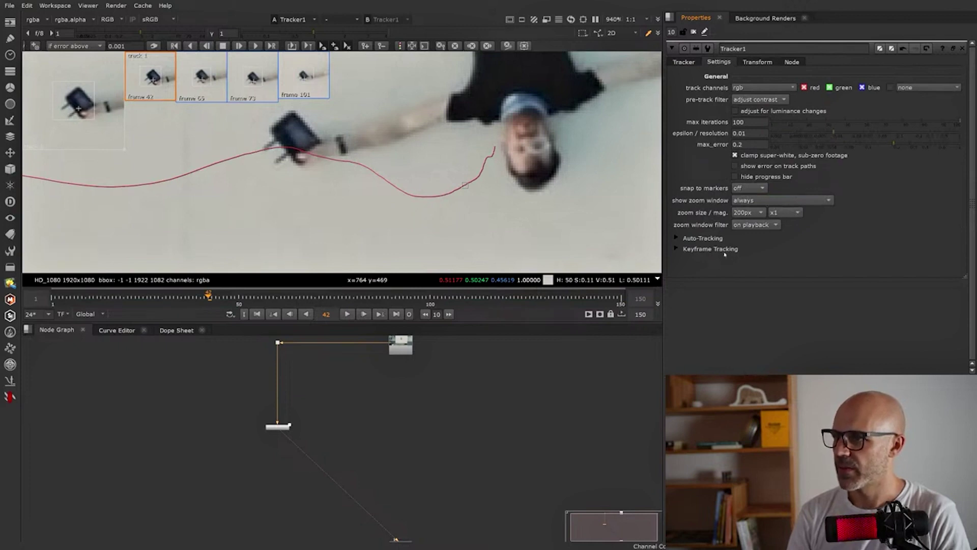
pyautogui.click(676, 238)
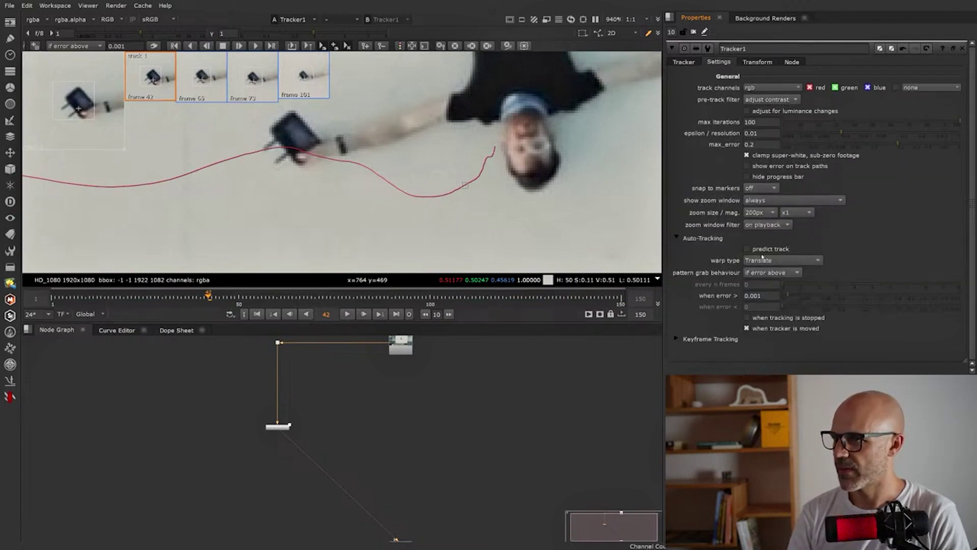
pyautogui.click(757, 258)
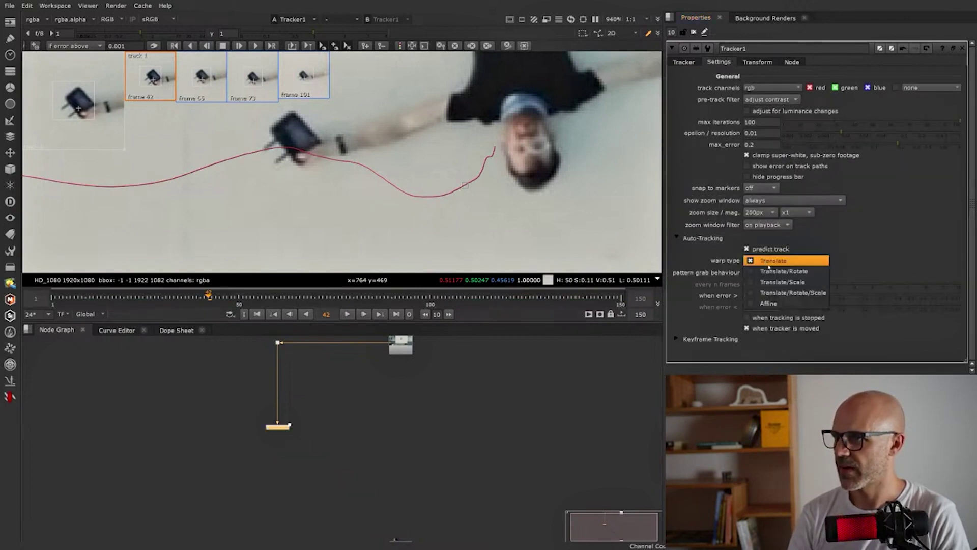
pyautogui.click(782, 294)
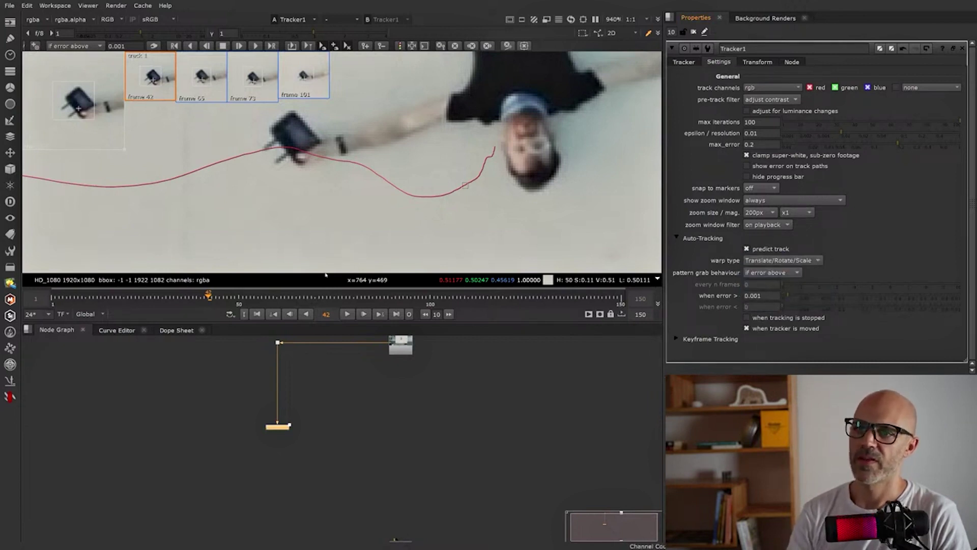
pyautogui.click(684, 62)
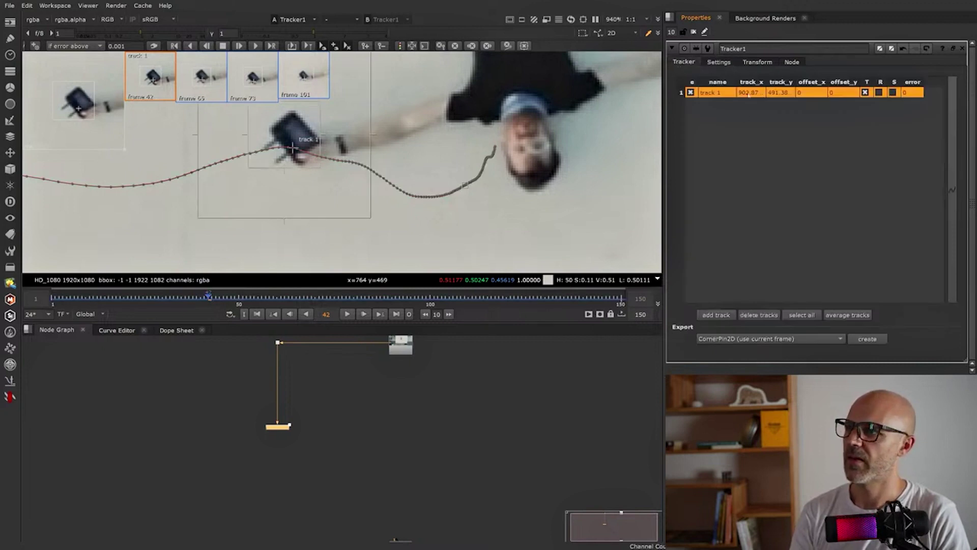
# At frame 42, narrow track 1's pattern box on the side away from the hand and retrack forward and backward.
pyautogui.moveTo(248, 135); pyautogui.dragTo(257, 135)
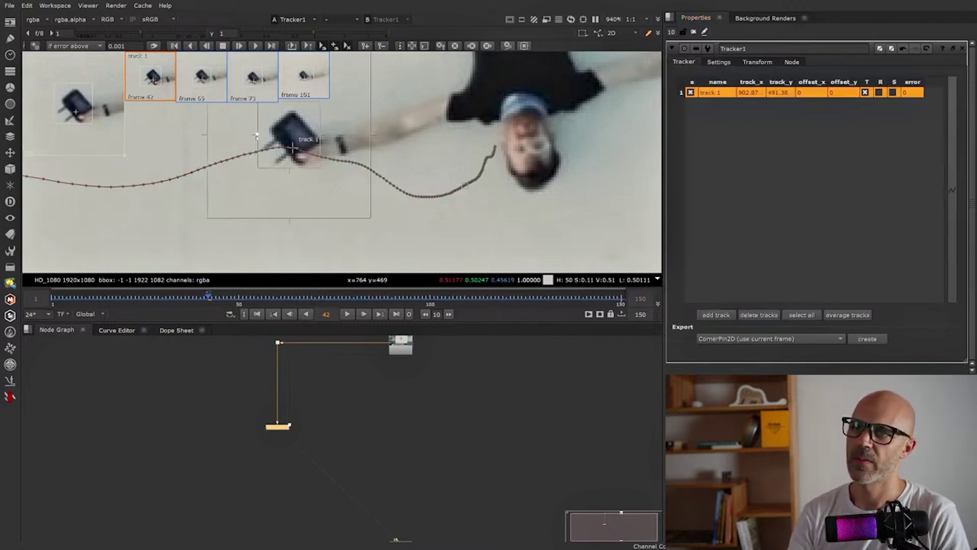
pyautogui.press('v')
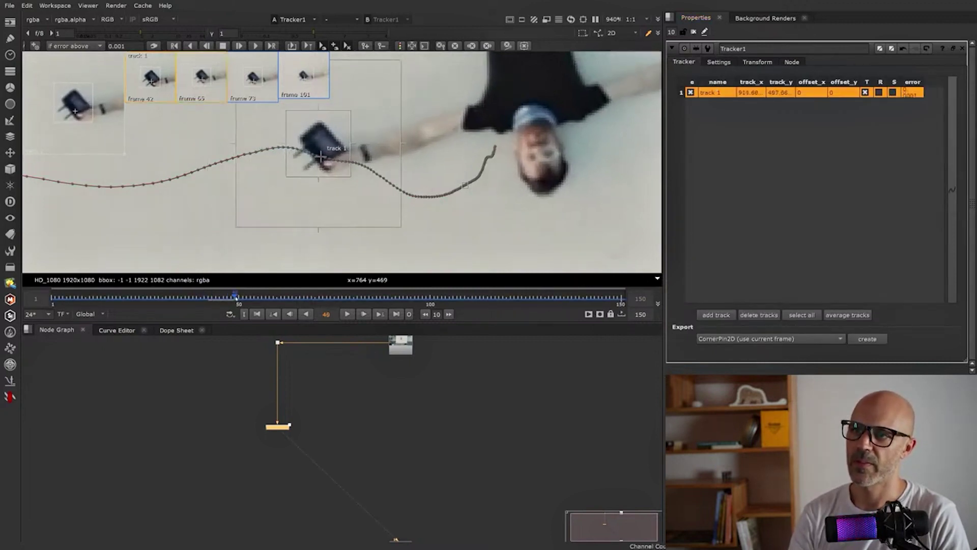
pyautogui.click(191, 46)
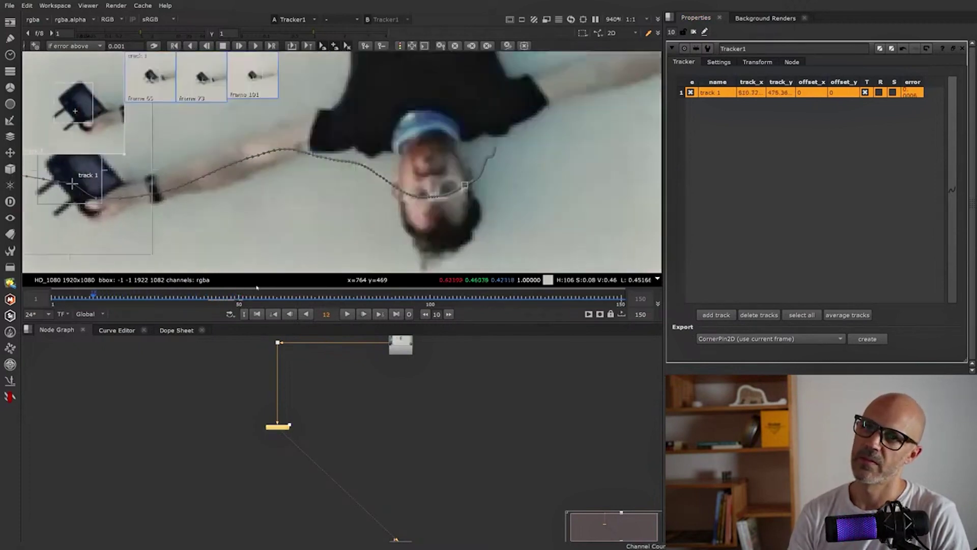
# At frame 30, widen the pattern box on both sides of the controller and track backward toward frame 1.
pyautogui.moveTo(97, 300); pyautogui.dragTo(163, 300)
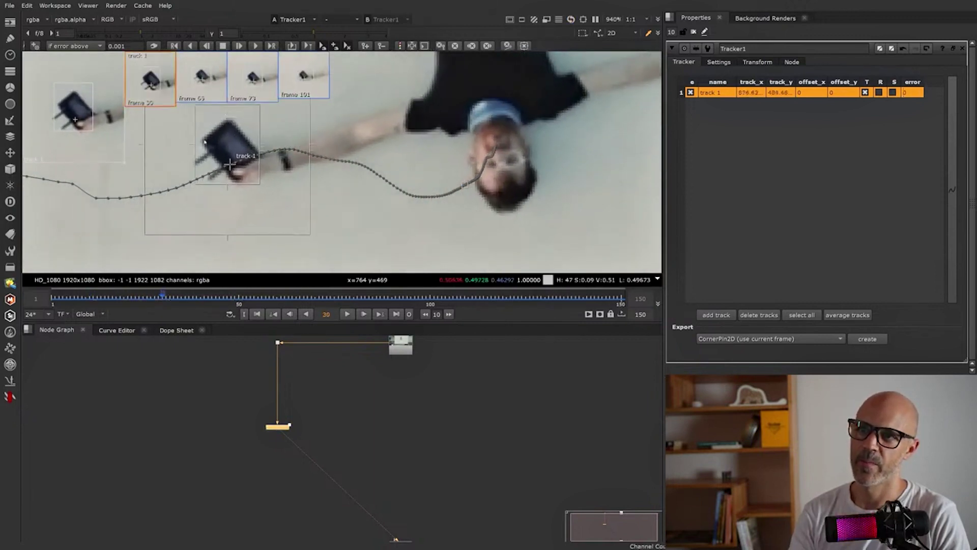
pyautogui.click(180, 148)
pyautogui.click(243, 143)
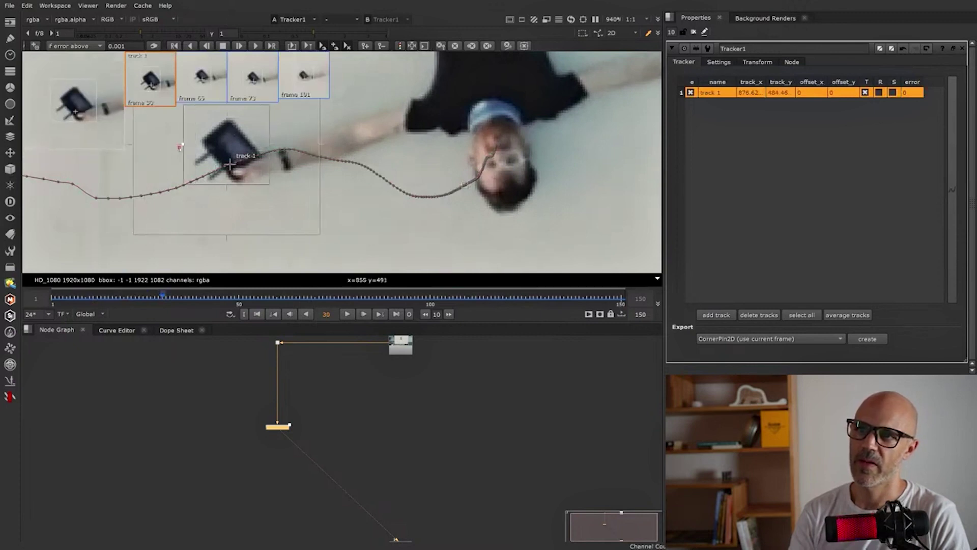
pyautogui.click(190, 46)
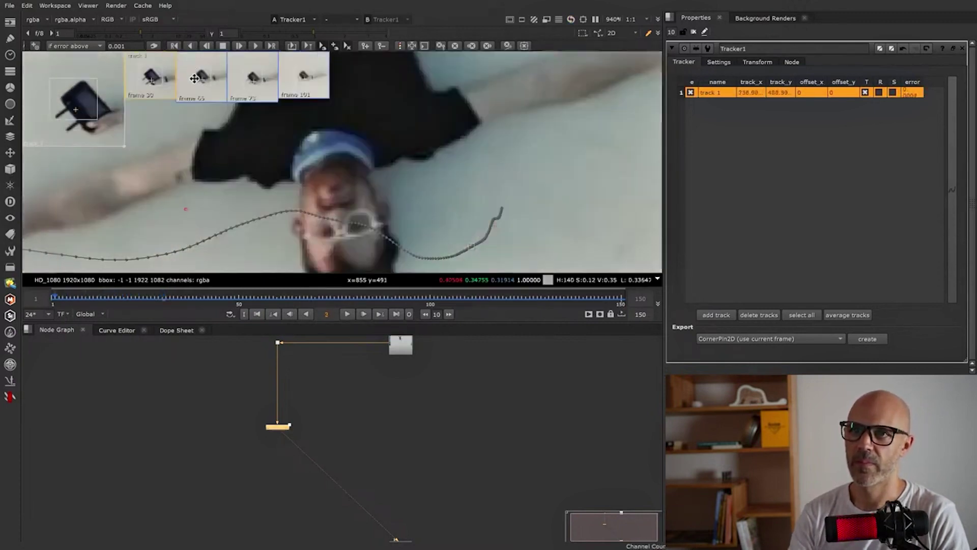
# At frame 18, enlarge the pattern box slightly around the controller and track backward to frame 1.
pyautogui.moveTo(67, 300); pyautogui.dragTo(116, 309)
pyautogui.moveTo(173, 208); pyautogui.dragTo(294, 141, button='middle')
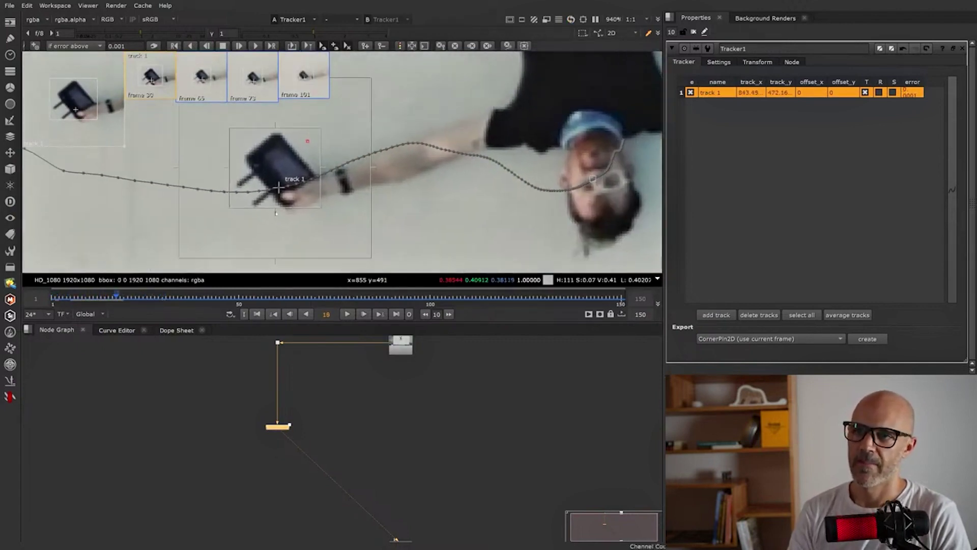
pyautogui.moveTo(274, 208); pyautogui.dragTo(275, 212)
pyautogui.moveTo(228, 170); pyautogui.dragTo(224, 170)
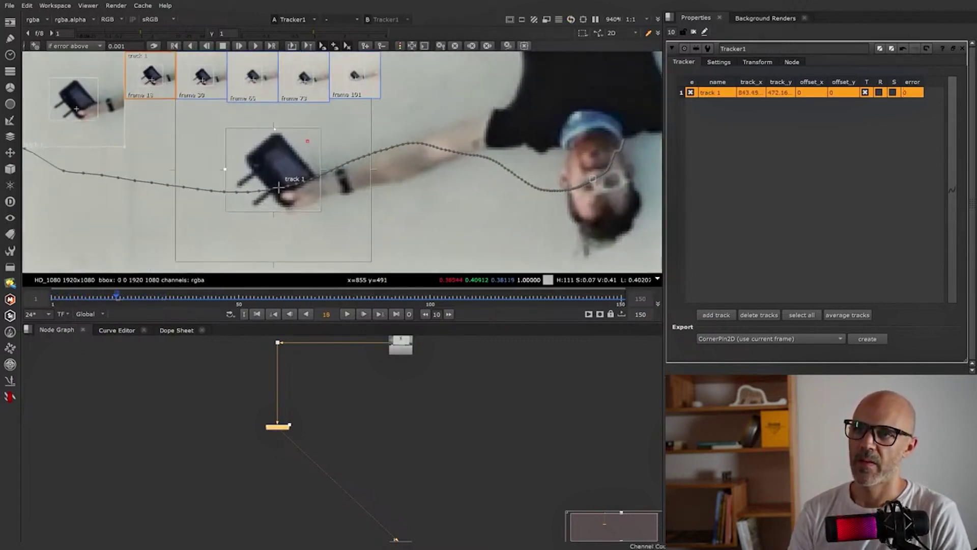
pyautogui.moveTo(321, 169); pyautogui.dragTo(324, 168)
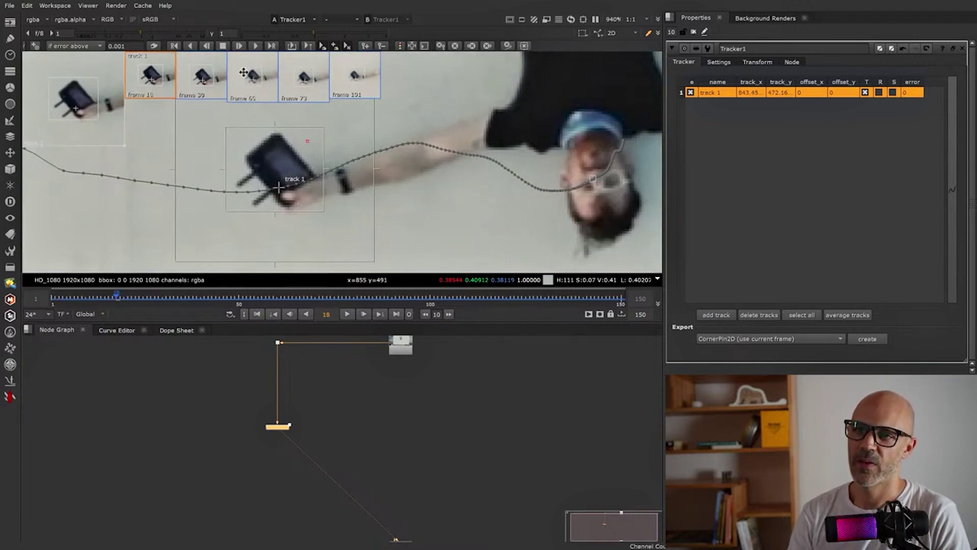
pyautogui.click(205, 45)
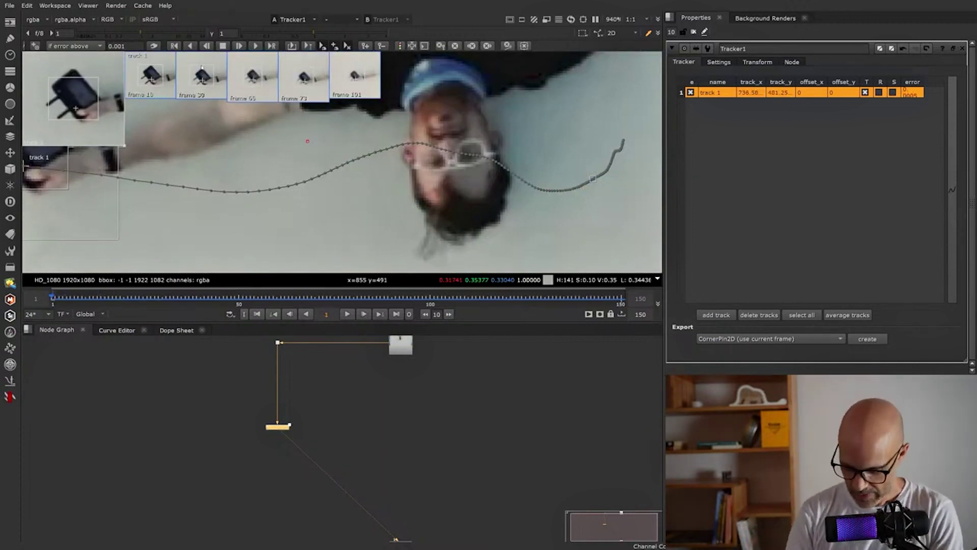
# Examine close up how track 1 sits on the drone controller at several frames across the shot.
pyautogui.moveTo(252, 217); pyautogui.dragTo(438, 214, button='middle')
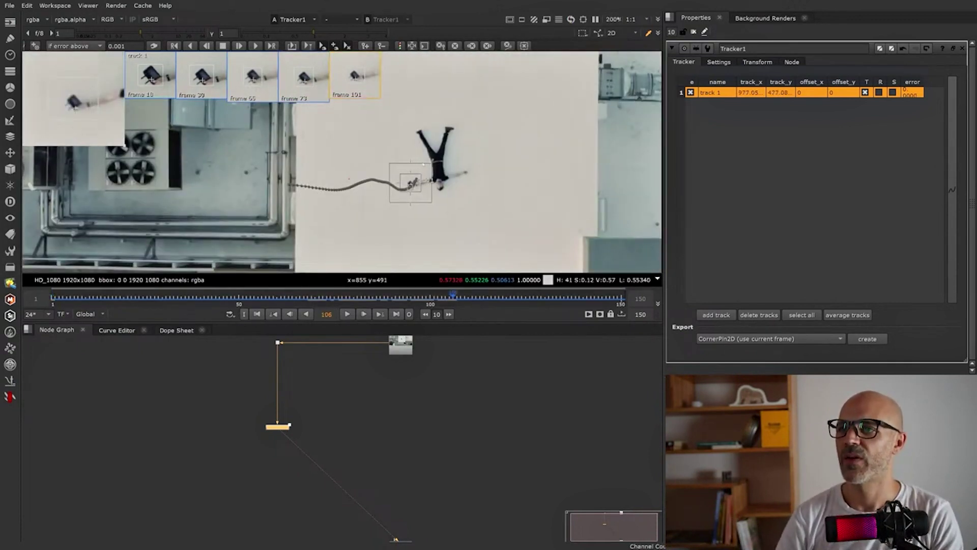
pyautogui.scroll(10, 410, 182)
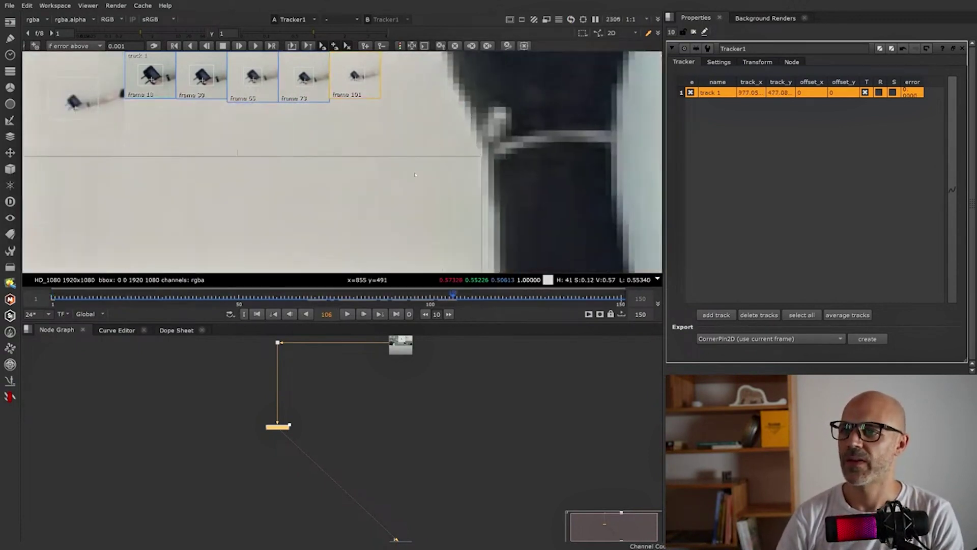
pyautogui.scroll(-4, 409, 212)
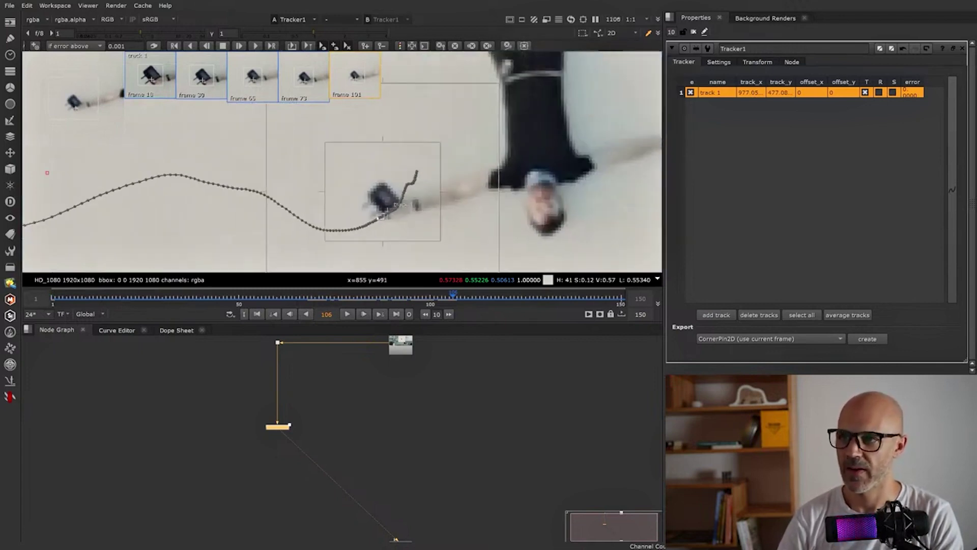
pyautogui.press('j')
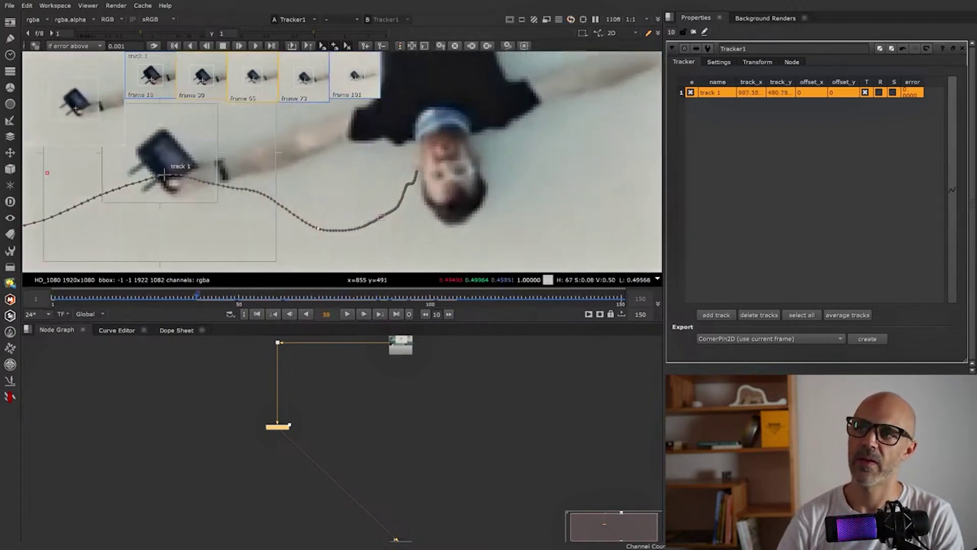
pyautogui.scroll(-4, 418, 191)
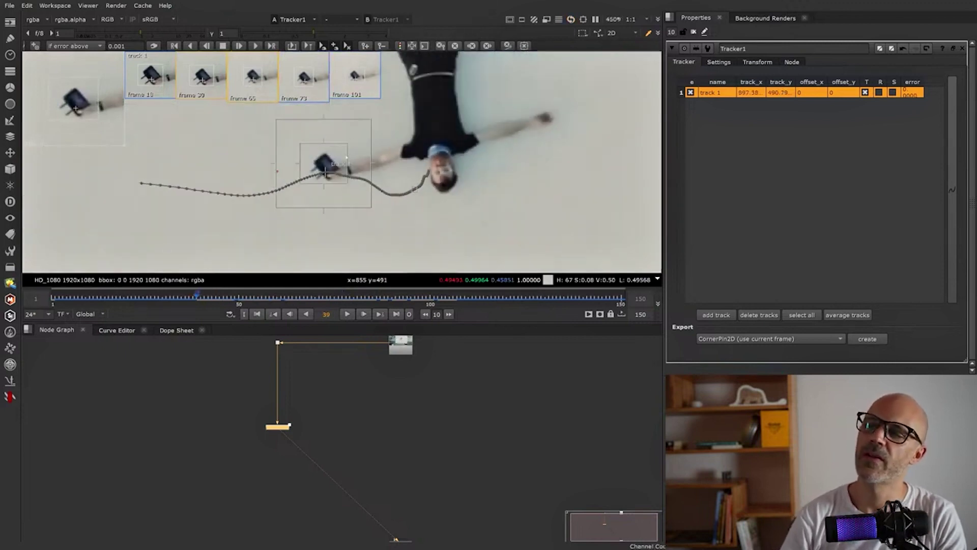
pyautogui.moveTo(383, 147); pyautogui.dragTo(428, 158, button='middle')
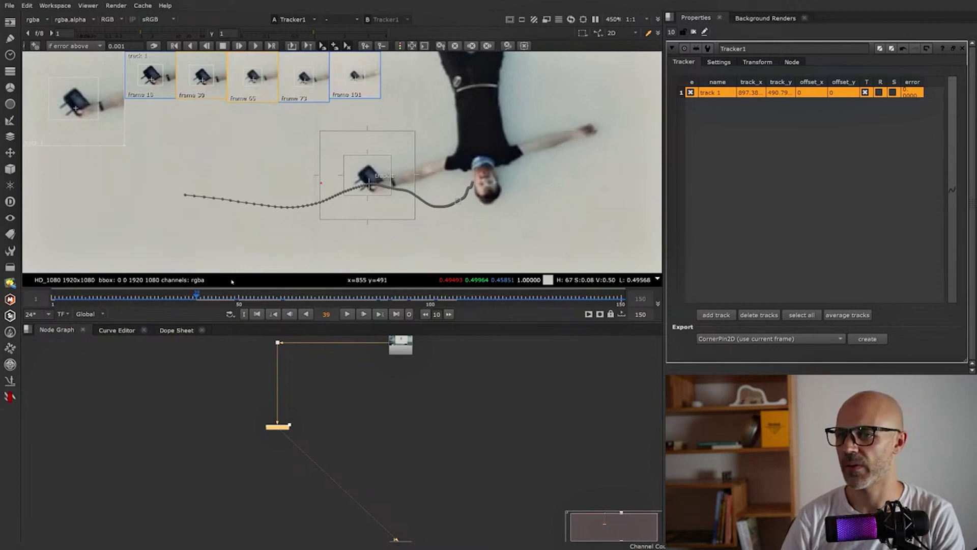
pyautogui.moveTo(203, 300); pyautogui.dragTo(464, 301)
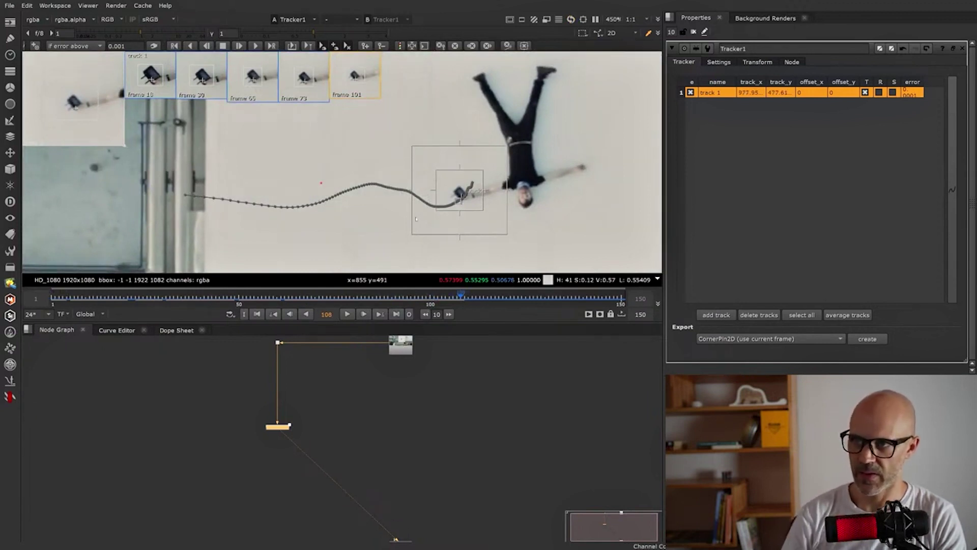
pyautogui.scroll(8, 463, 191)
pyautogui.scroll(-2, 465, 260)
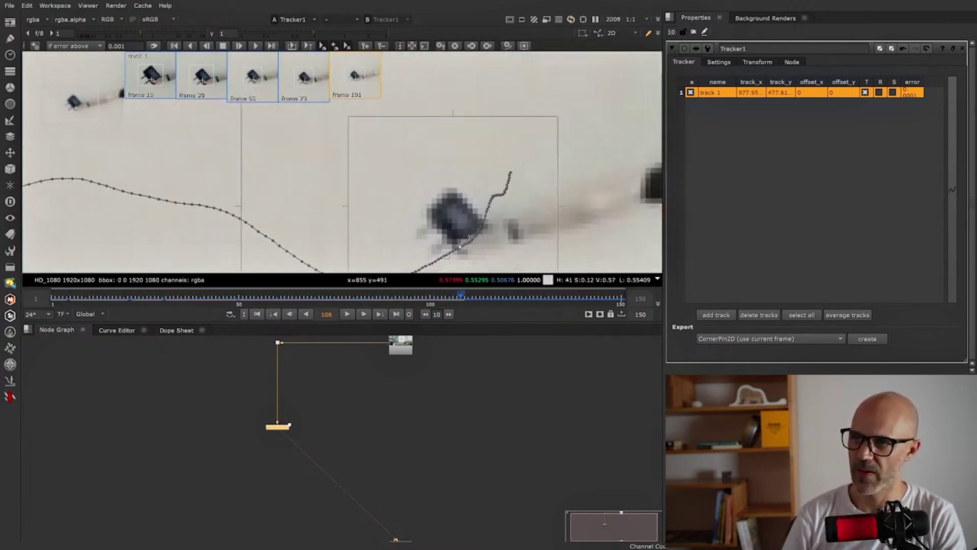
pyautogui.scroll(3, 463, 249)
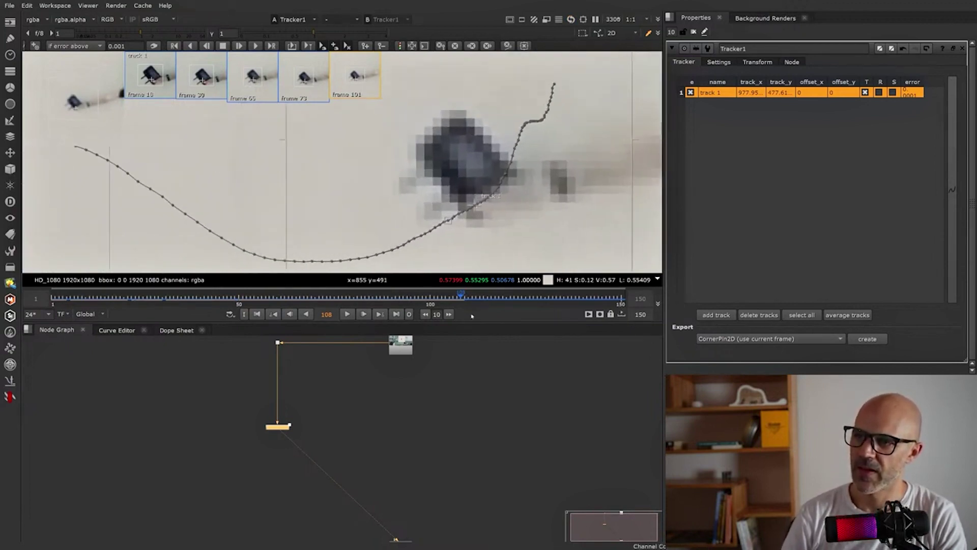
pyautogui.press('j')
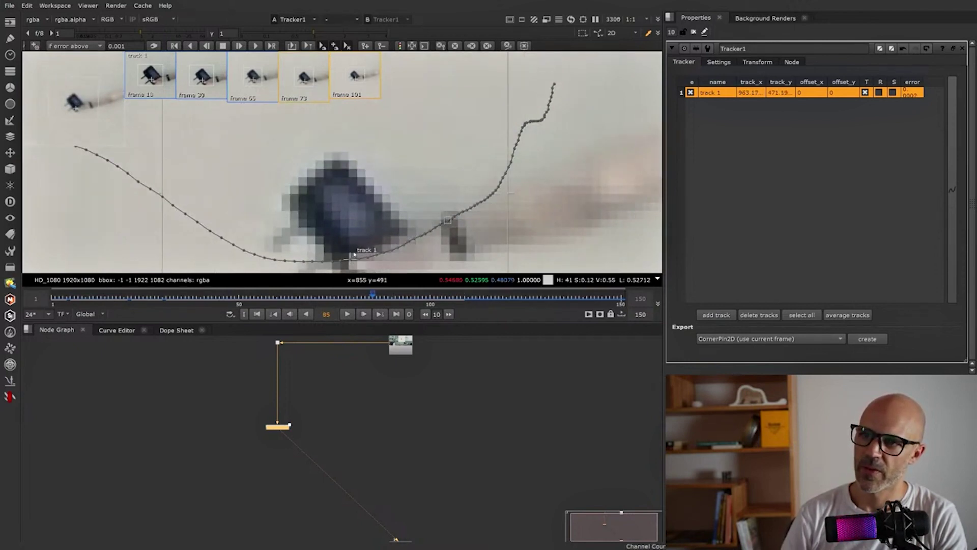
pyautogui.scroll(-4, 351, 256)
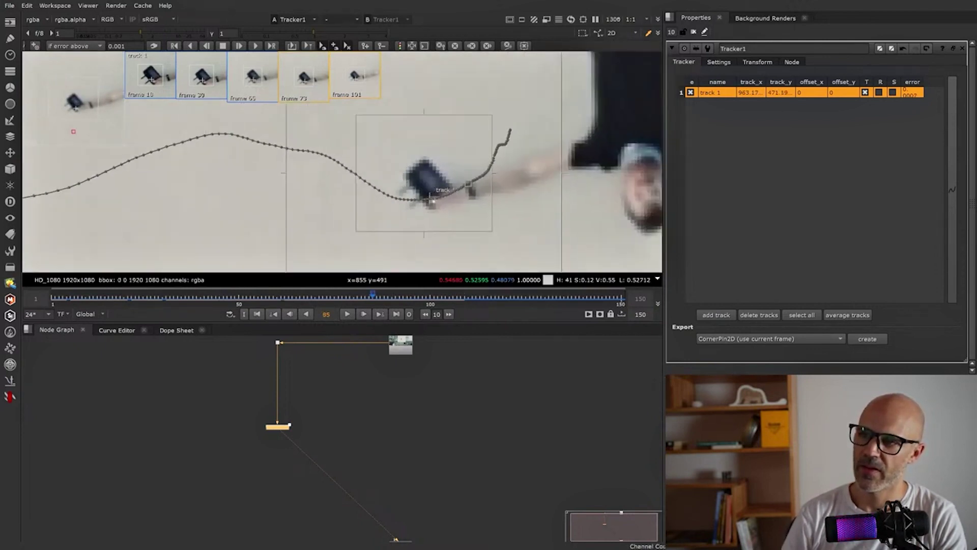
# Scrub back to frame 77 and examine the tracked path in the context of the whole rooftop image.
pyautogui.moveTo(372, 295); pyautogui.dragTo(402, 315)
pyautogui.moveTo(454, 311); pyautogui.dragTo(342, 309)
pyautogui.scroll(-10, 540, 184)
pyautogui.moveTo(540, 184); pyautogui.dragTo(455, 211, button='middle')
pyautogui.scroll(4, 455, 211)
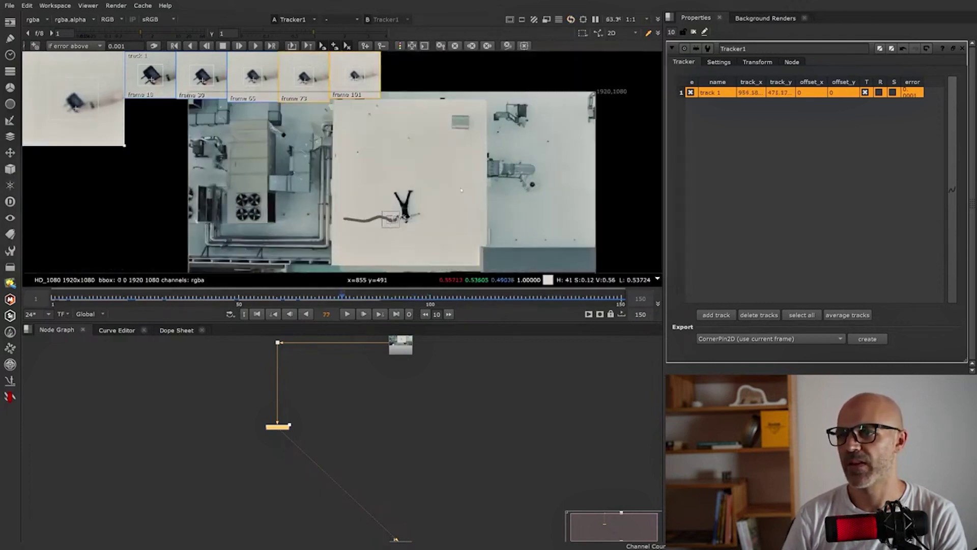
pyautogui.scroll(4, 389, 232)
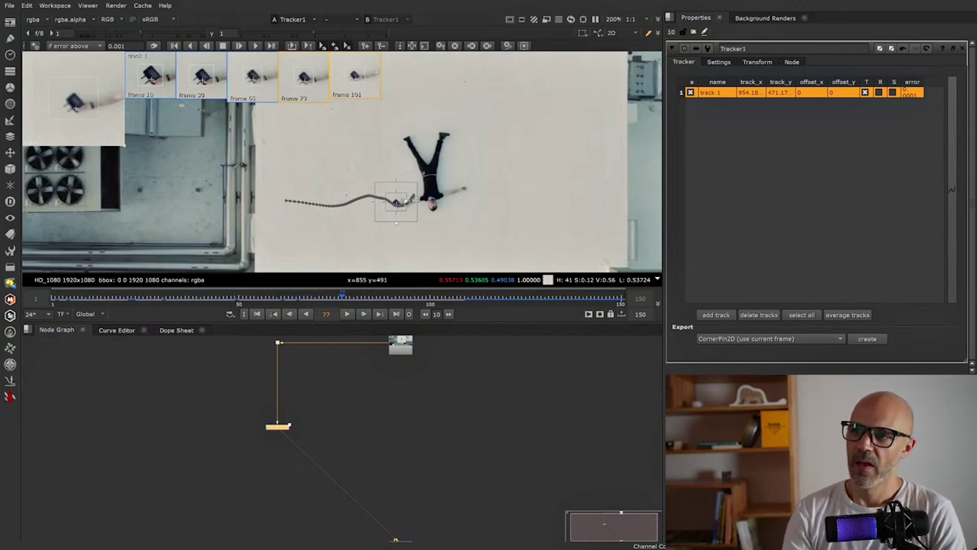
# Go to frame 100 and add an unconnected ColorWheel node to the node graph.
pyautogui.moveTo(343, 299); pyautogui.dragTo(431, 297)
pyautogui.scroll(5, 392, 204)
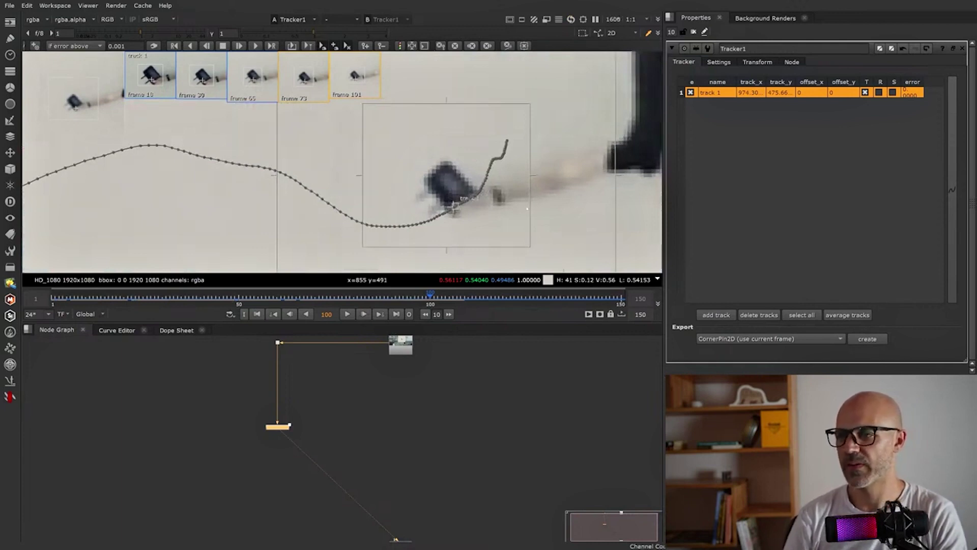
pyautogui.click(371, 442)
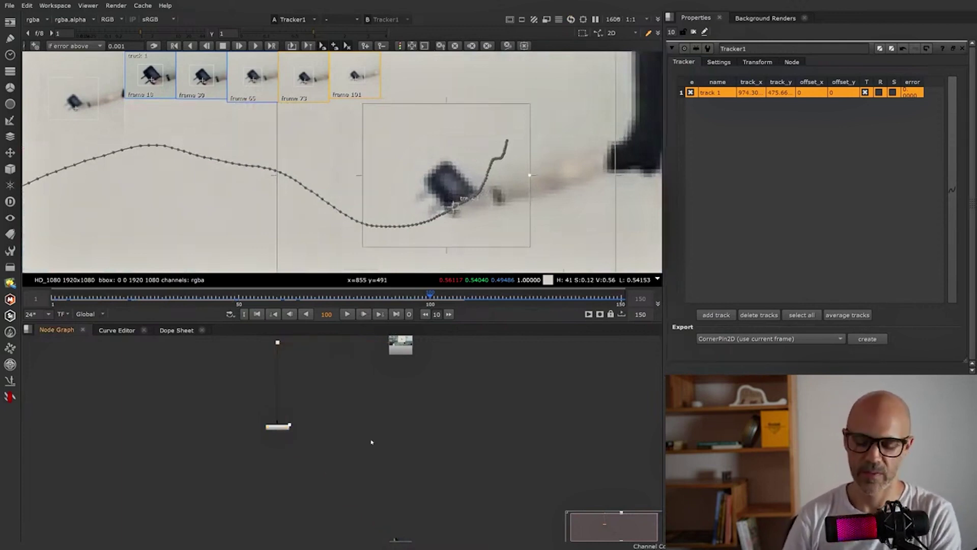
pyautogui.press('Tab')
pyautogui.write('color')
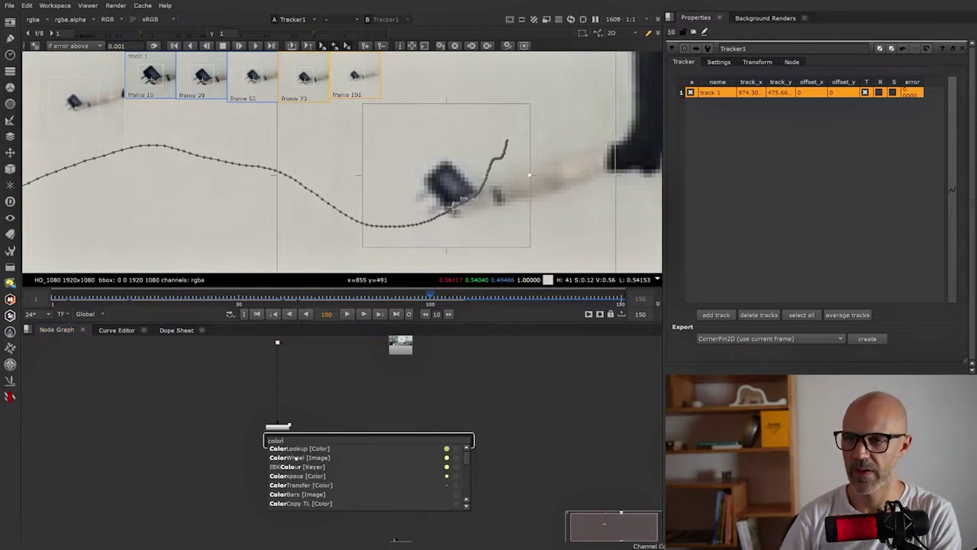
pyautogui.click(296, 458)
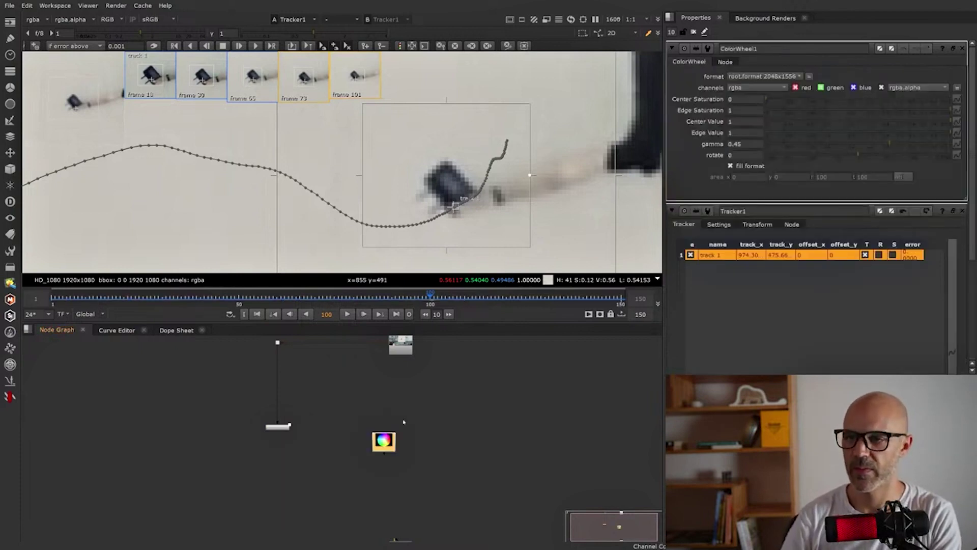
# Add a Transform under the ColorWheel, merge it over the rooftop footage, and view the merged result.
pyautogui.moveTo(382, 441); pyautogui.dragTo(399, 351)
pyautogui.press('t')
pyautogui.press('m')
pyautogui.moveTo(385, 412)
pyautogui.mouseDown()
pyautogui.moveTo(351, 401)
pyautogui.moveTo(407, 415)
pyautogui.moveTo(354, 410)
pyautogui.moveTo(402, 410)
pyautogui.mouseUp()
pyautogui.press('1')
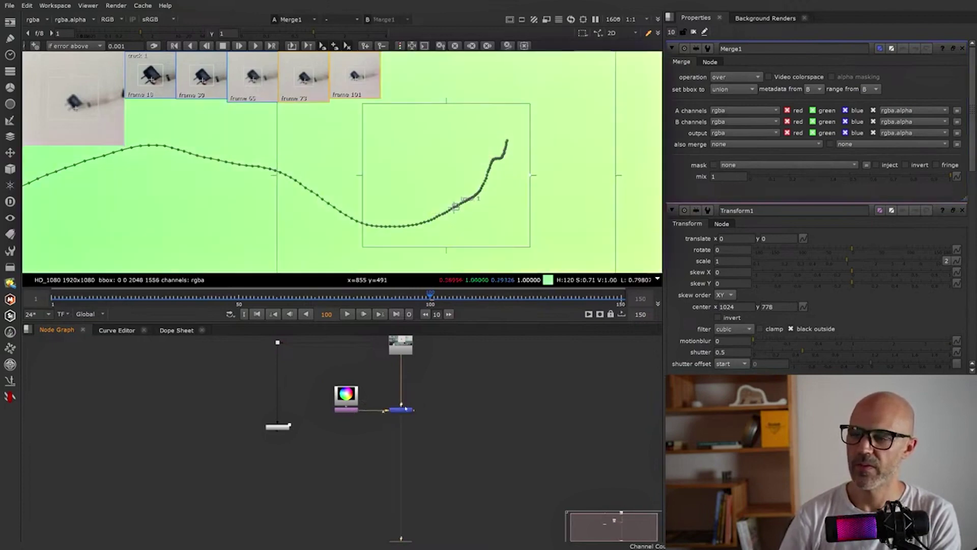
# Scale the color wheel to about 0.018 and center it over the drone controller at the track point.
pyautogui.press('f')
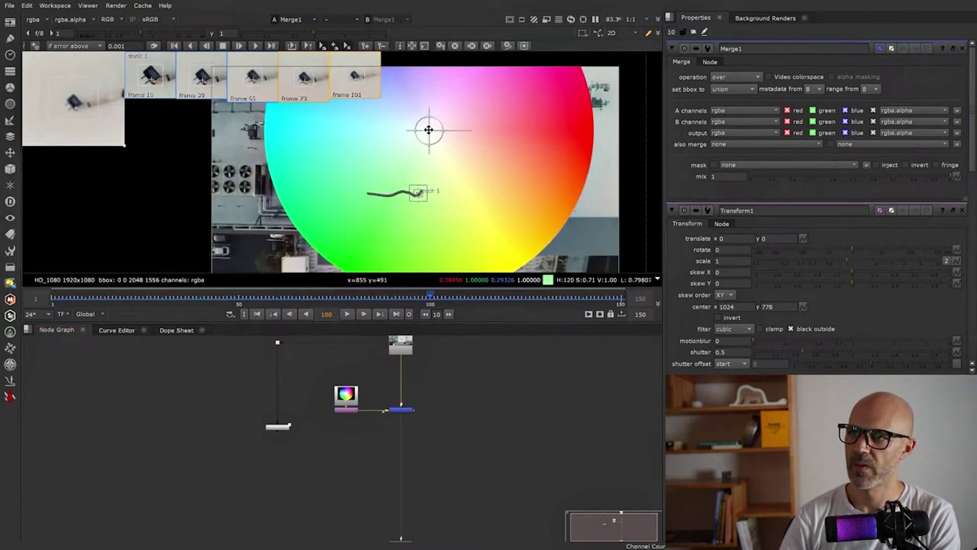
pyautogui.moveTo(439, 121); pyautogui.dragTo(416, 199)
pyautogui.scroll(5, 412, 198)
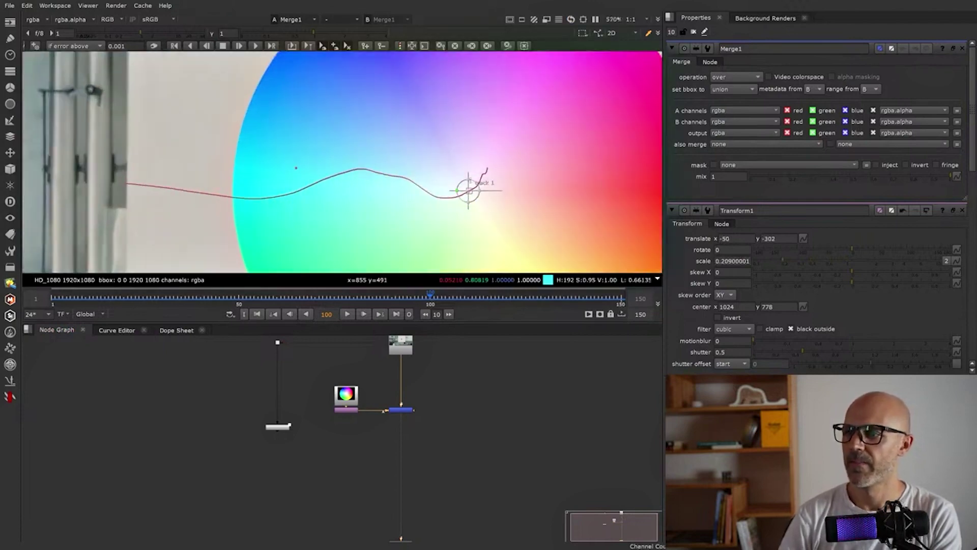
pyautogui.moveTo(473, 182); pyautogui.dragTo(450, 186)
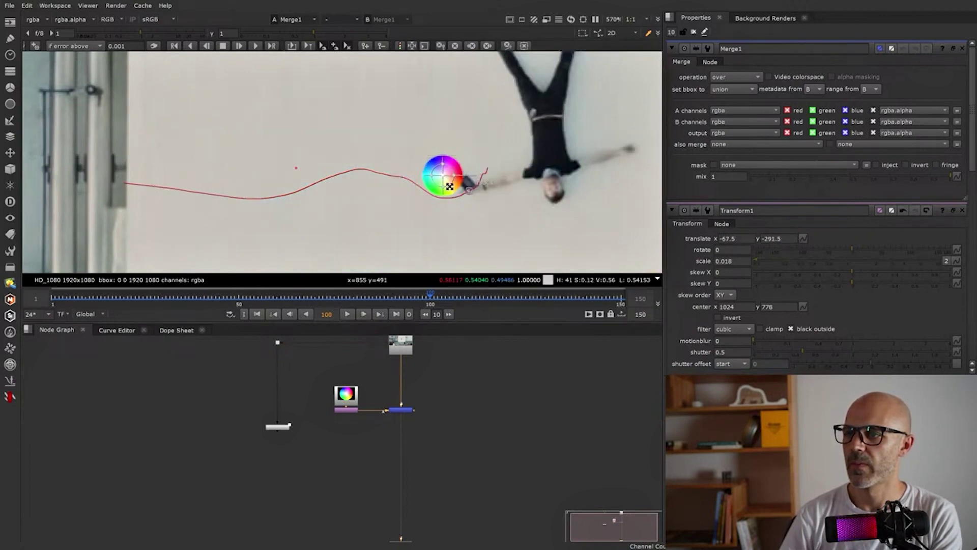
pyautogui.scroll(5, 471, 189)
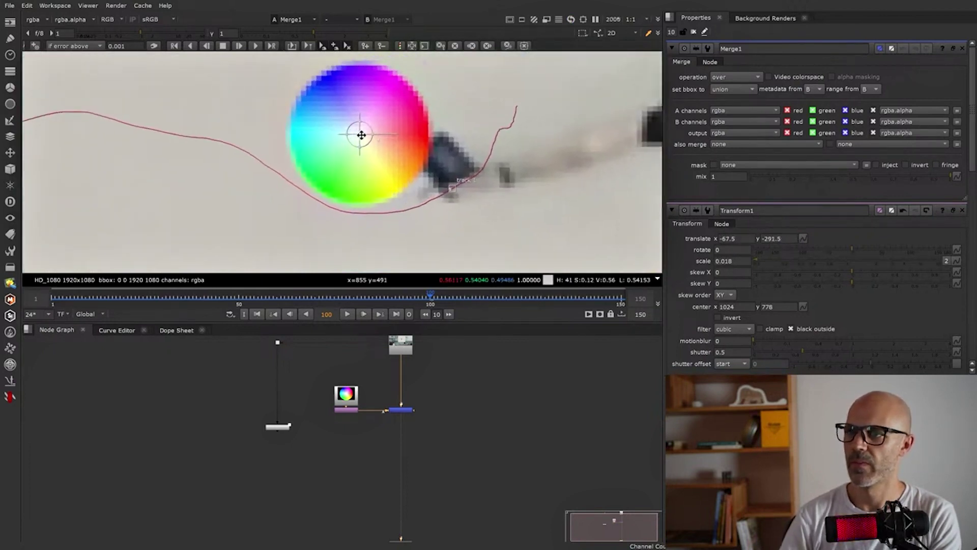
pyautogui.moveTo(359, 135); pyautogui.dragTo(452, 180)
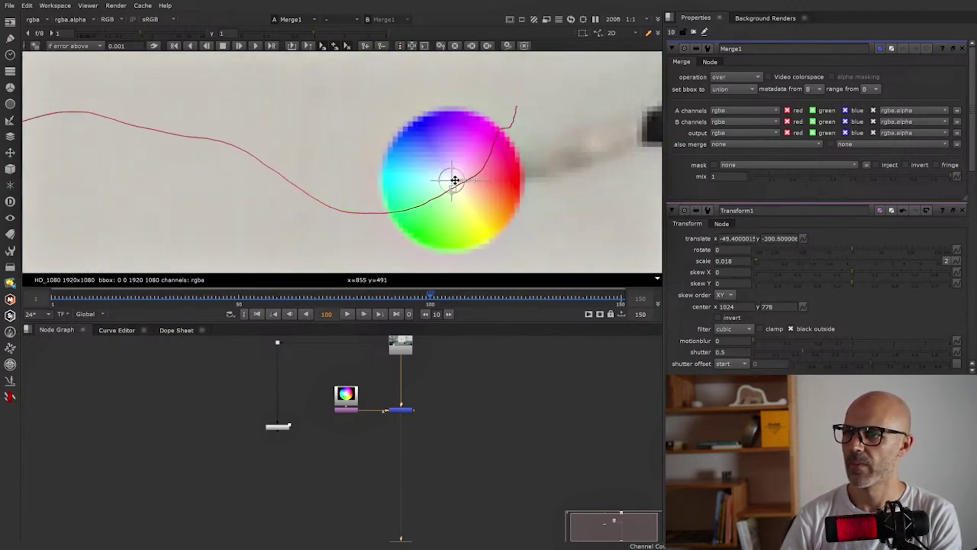
# Insert a second Transform between the first Transform and the Merge, and open the Tracker1 node's properties.
pyautogui.click(363, 379)
pyautogui.moveTo(363, 379)
pyautogui.mouseDown()
pyautogui.moveTo(327, 411)
pyautogui.moveTo(360, 374)
pyautogui.mouseUp()
pyautogui.scroll(3, 308, 447)
pyautogui.click(359, 396)
pyautogui.press('t')
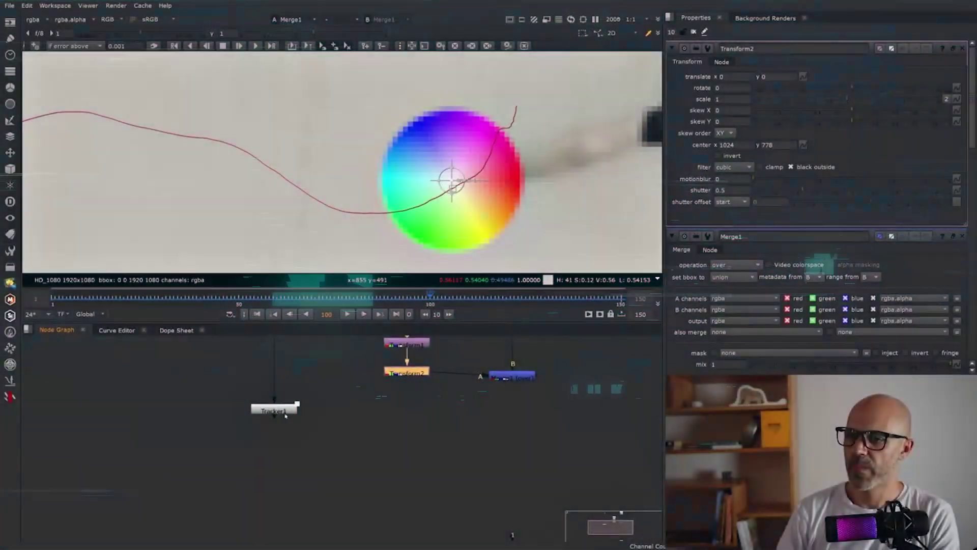
pyautogui.doubleClick(274, 410)
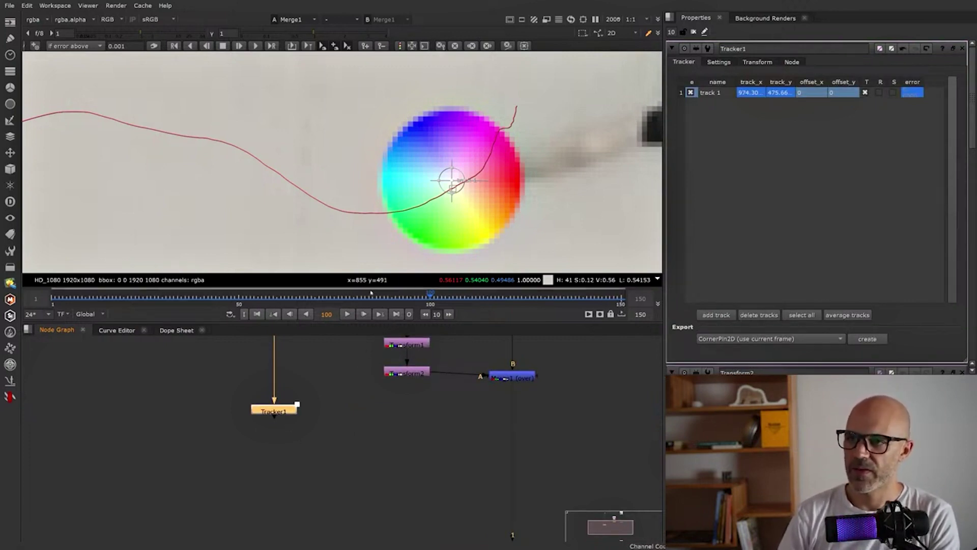
# View the Tracker1 node at frame 100 and set its transform reference frame to the current frame, 100.
pyautogui.press('1')
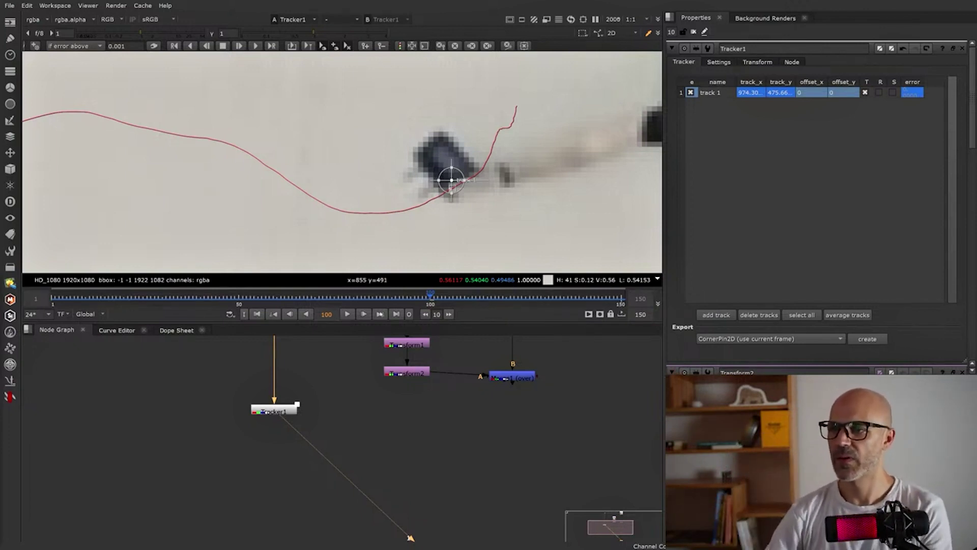
pyautogui.moveTo(381, 300); pyautogui.dragTo(430, 298)
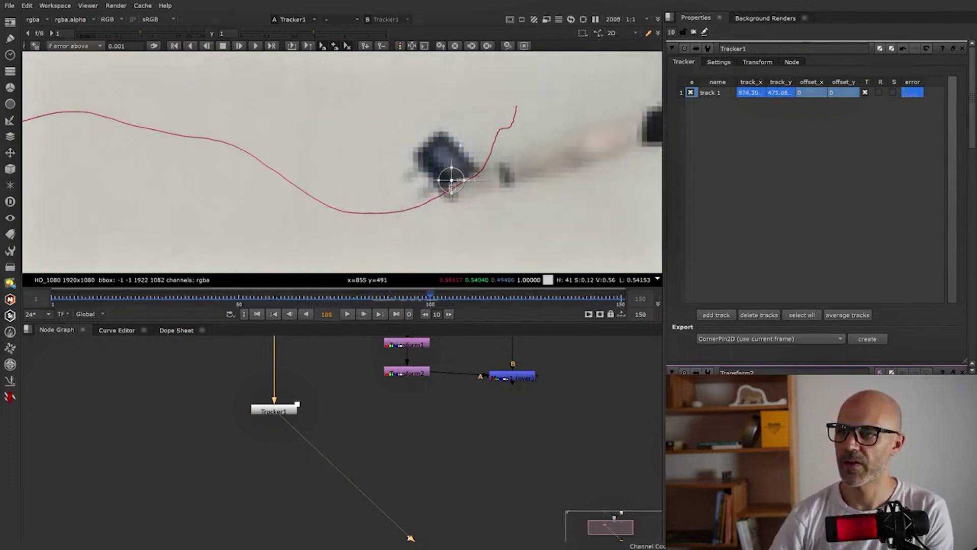
pyautogui.click(712, 95)
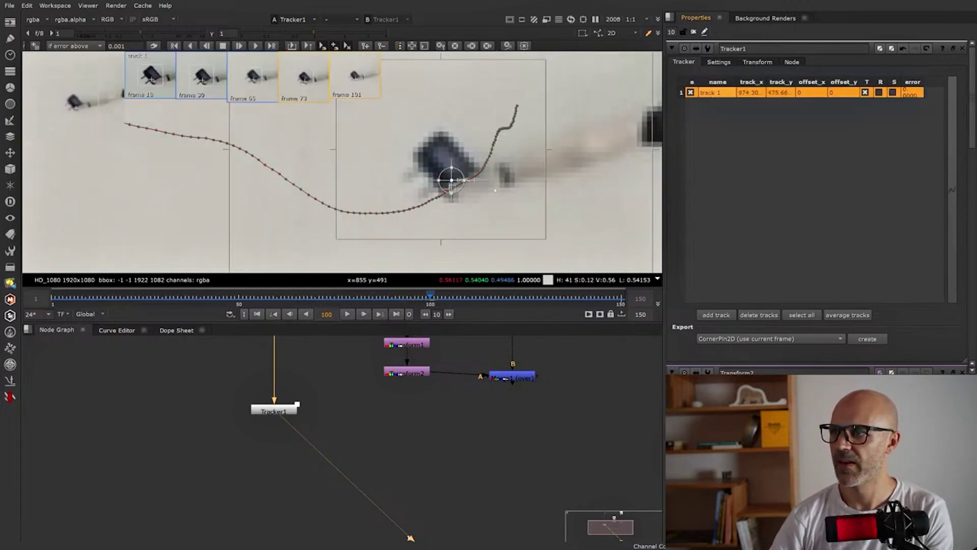
pyautogui.click(760, 63)
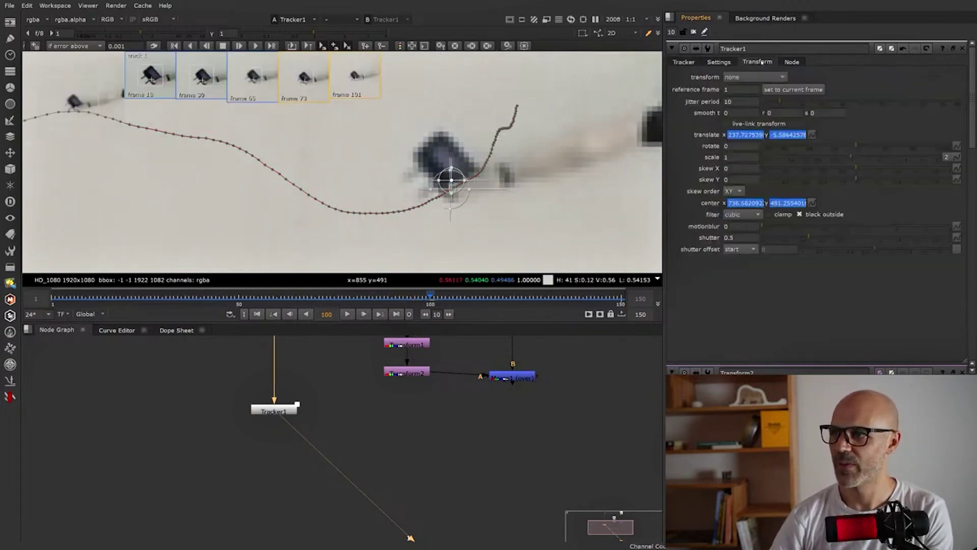
pyautogui.click(796, 90)
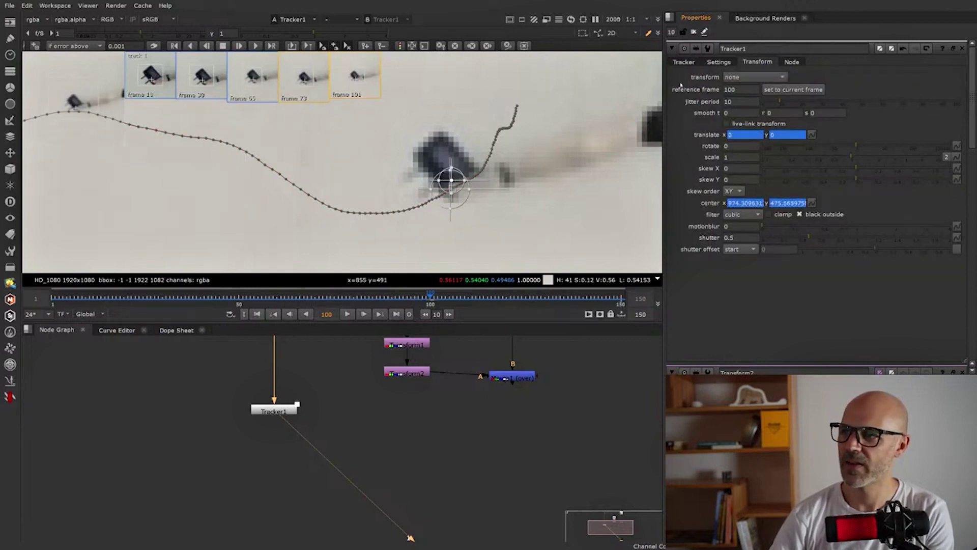
# Widen the track_x and track_y columns in Tracker1's track list to show the full coordinates, and select track 1.
pyautogui.click(693, 63)
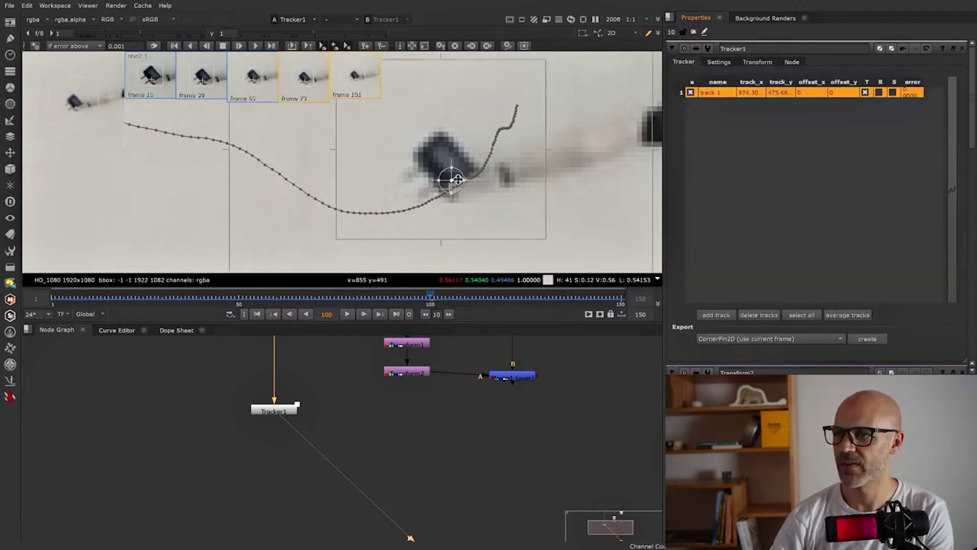
pyautogui.click(783, 126)
pyautogui.click(747, 95)
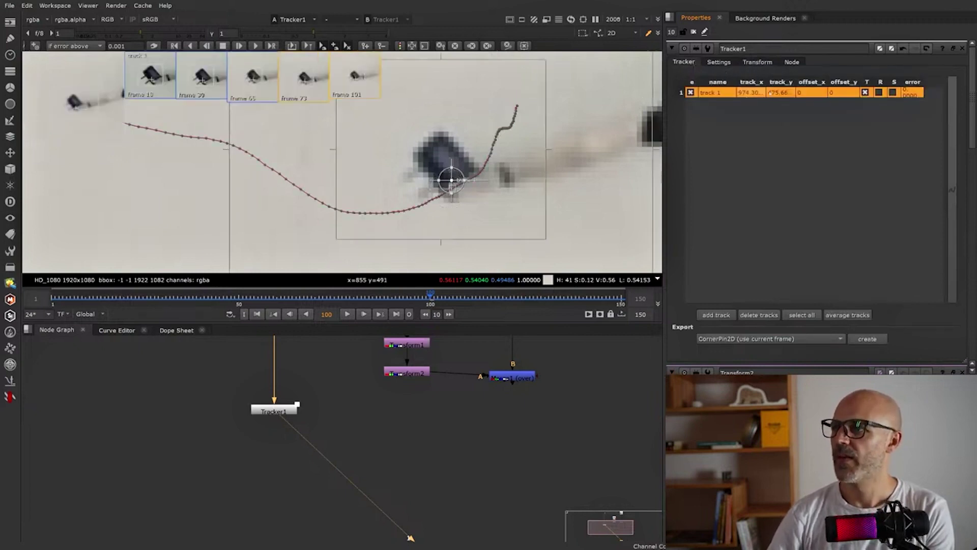
pyautogui.moveTo(764, 82); pyautogui.dragTo(853, 82)
pyautogui.click(825, 123)
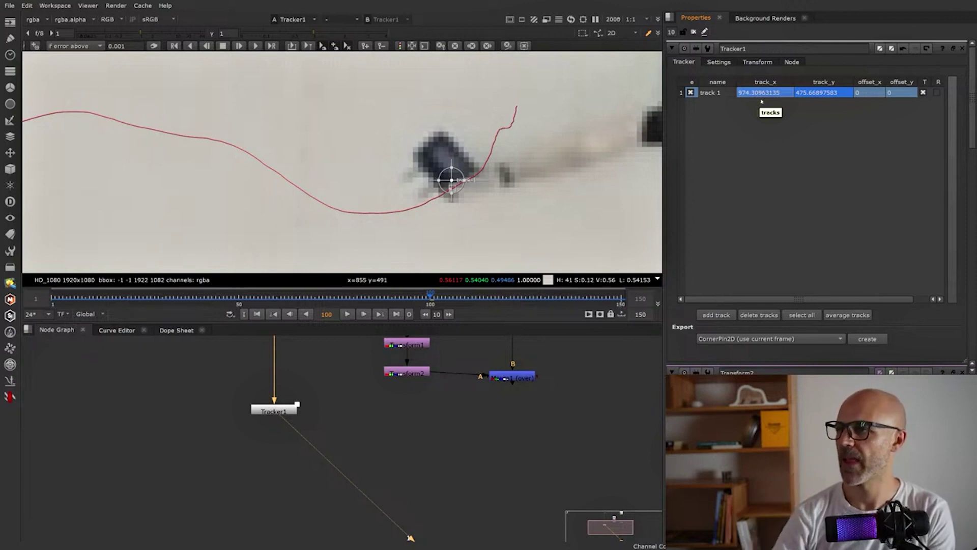
pyautogui.click(734, 92)
# Nudge track 1's point at frame 100 by sub-pixel amounts to about x 974.35, y 475.64.
pyautogui.scroll(-1, 487, 233)
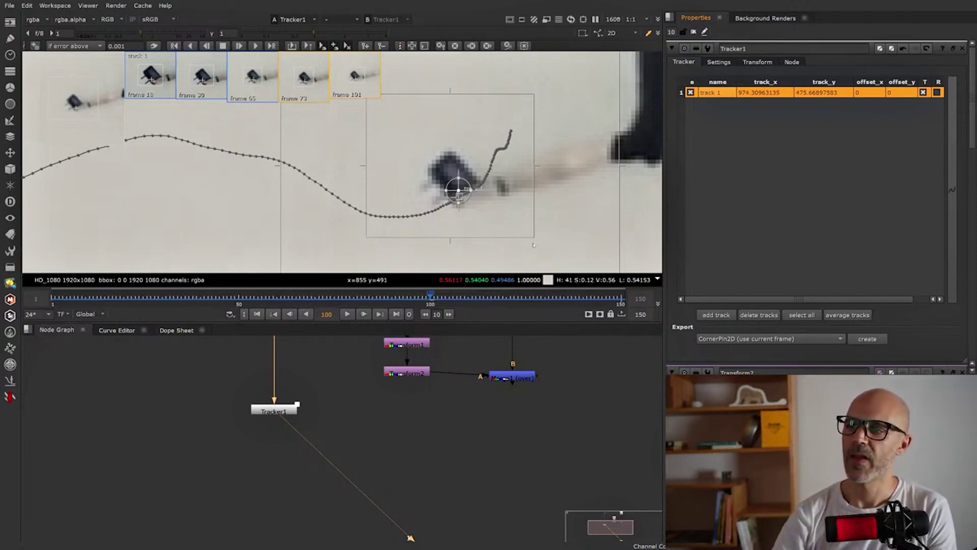
pyautogui.scroll(6, 472, 219)
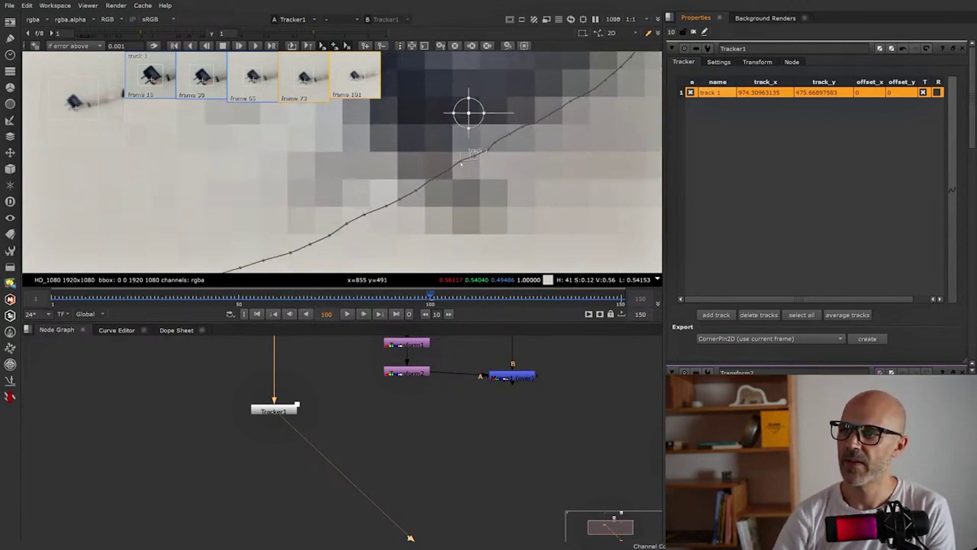
pyautogui.click(483, 189)
pyautogui.click(463, 162)
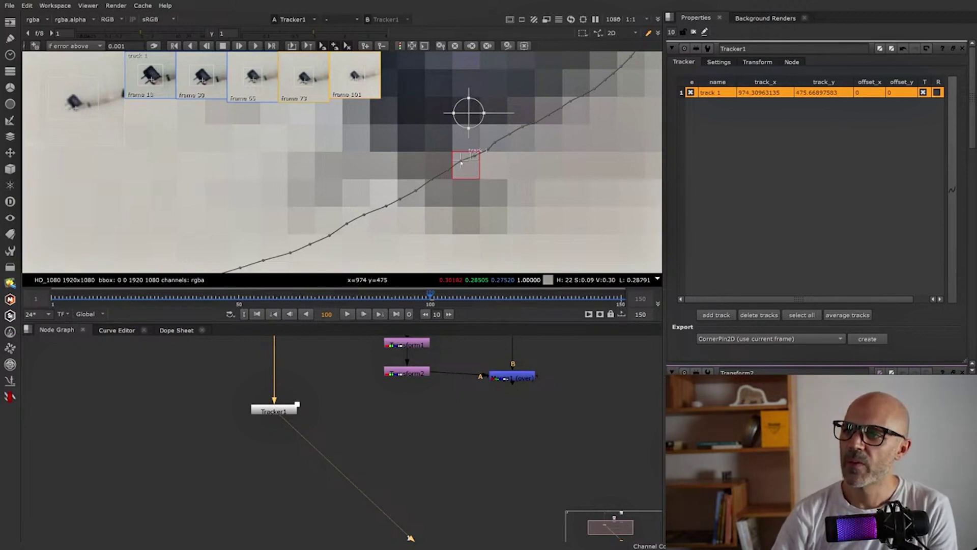
pyautogui.moveTo(461, 161); pyautogui.dragTo(462, 163)
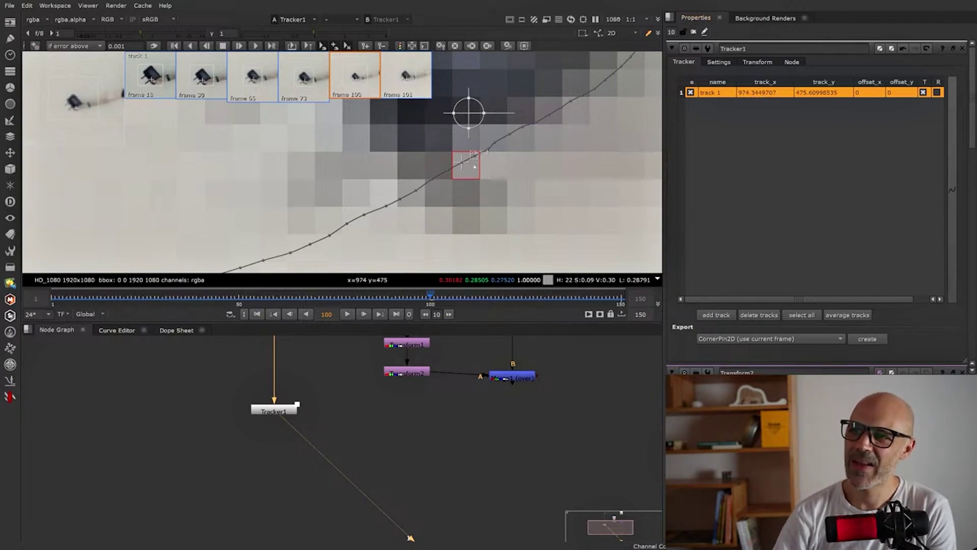
pyautogui.moveTo(462, 164); pyautogui.dragTo(463, 164)
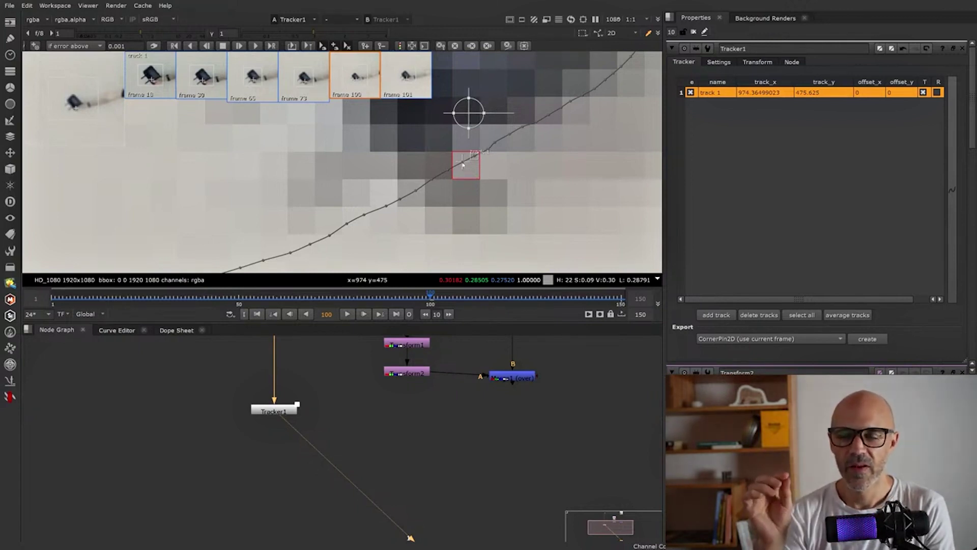
pyautogui.scroll(-3, 463, 165)
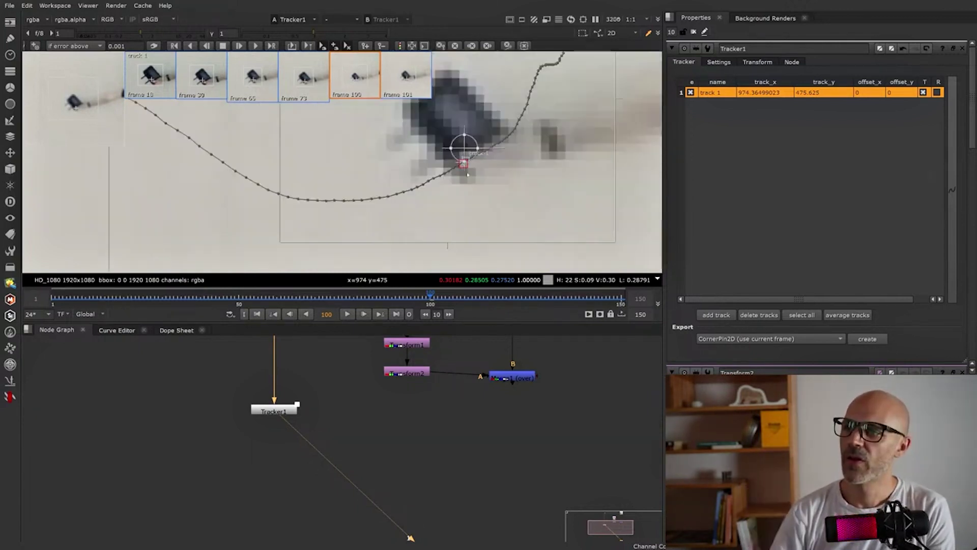
pyautogui.scroll(5, 467, 150)
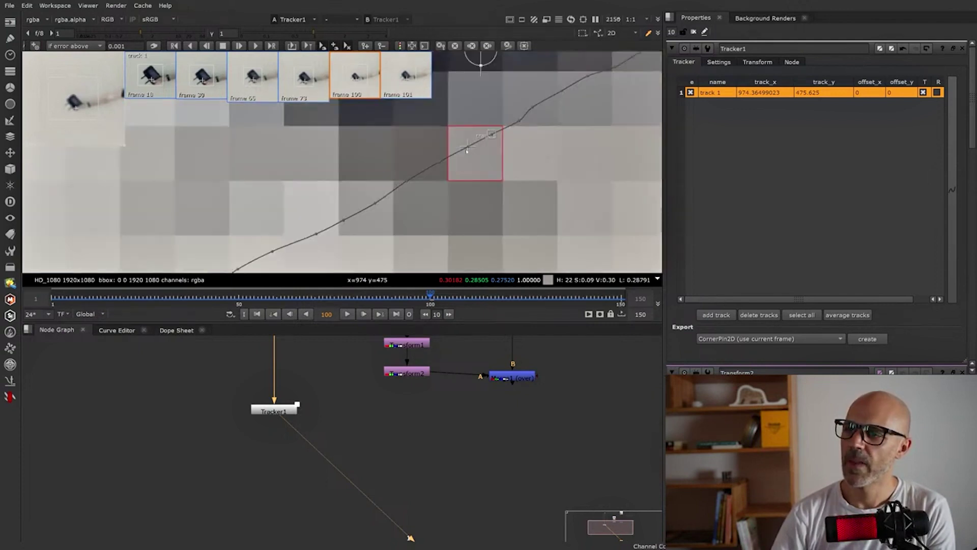
pyautogui.click(774, 104)
pyautogui.click(773, 96)
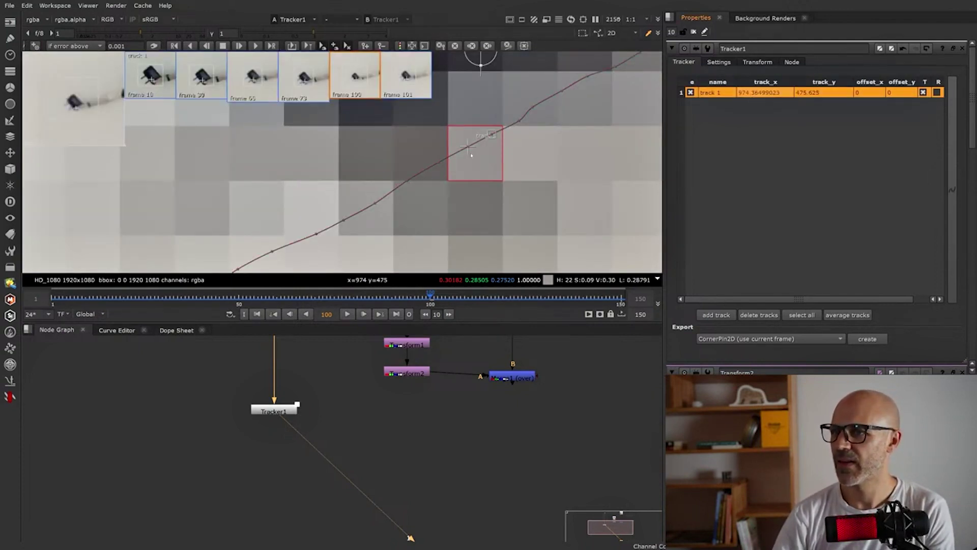
pyautogui.moveTo(467, 148); pyautogui.dragTo(462, 148)
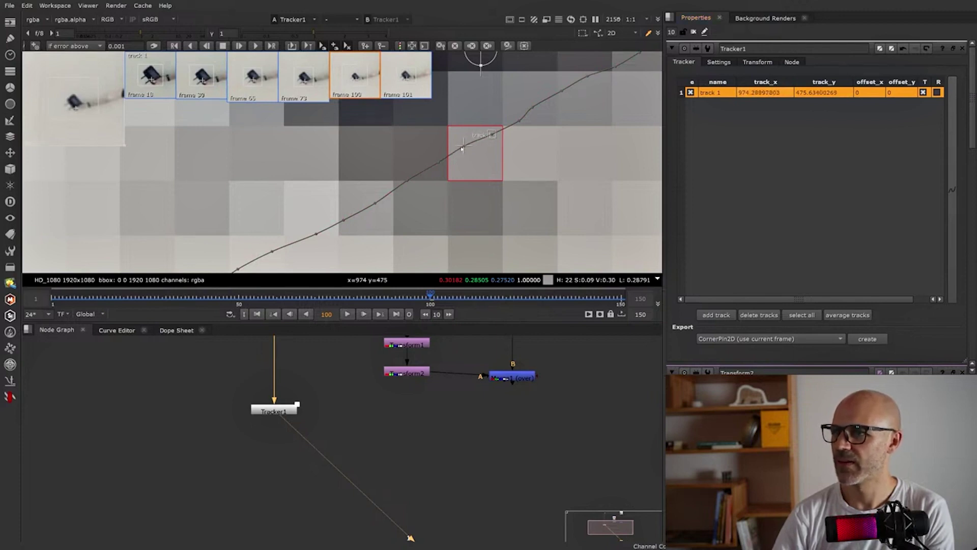
pyautogui.moveTo(462, 148); pyautogui.dragTo(465, 147)
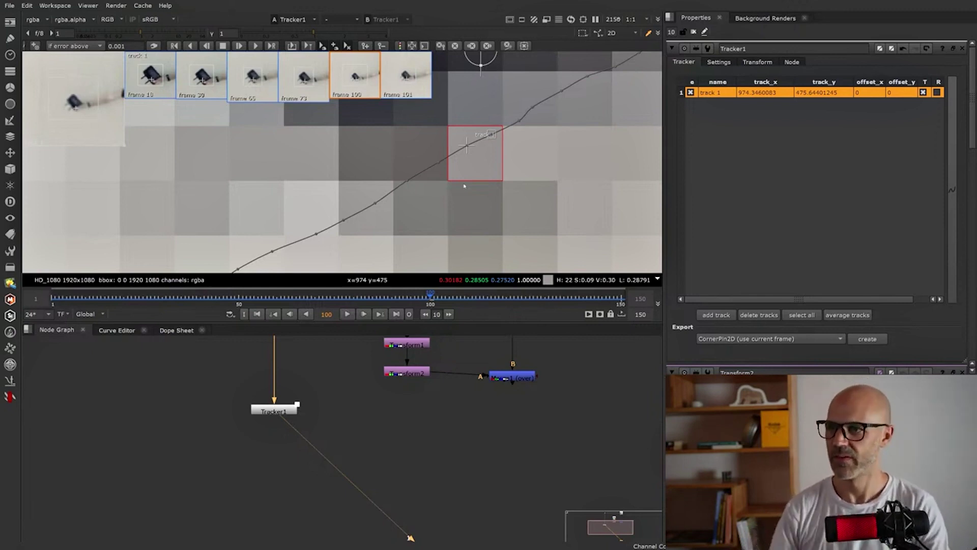
# Step forward frame by frame from frame 100 to about frame 130, examining how track 1's x and y values change.
pyautogui.scroll(-8, 459, 187)
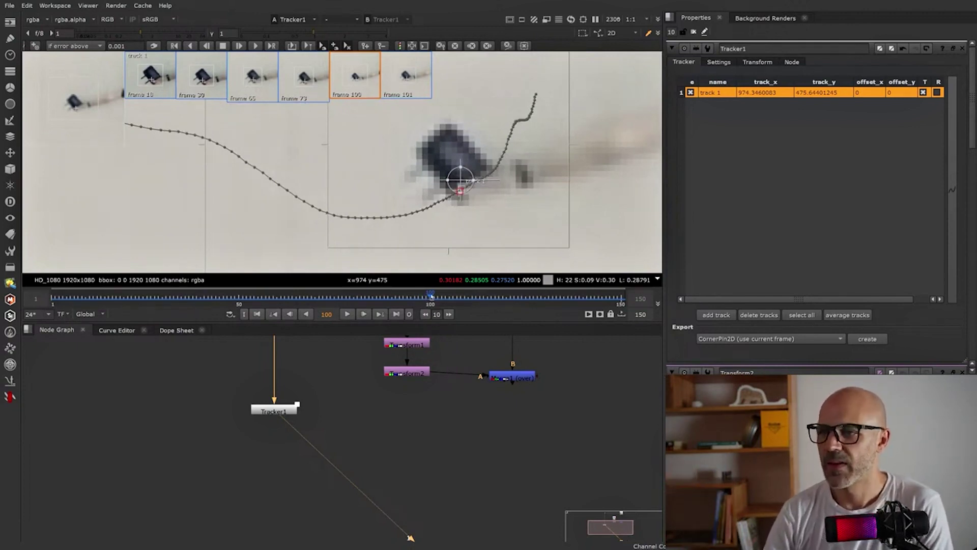
pyautogui.moveTo(432, 298)
pyautogui.mouseDown()
pyautogui.moveTo(449, 299)
pyautogui.moveTo(431, 298)
pyautogui.mouseUp()
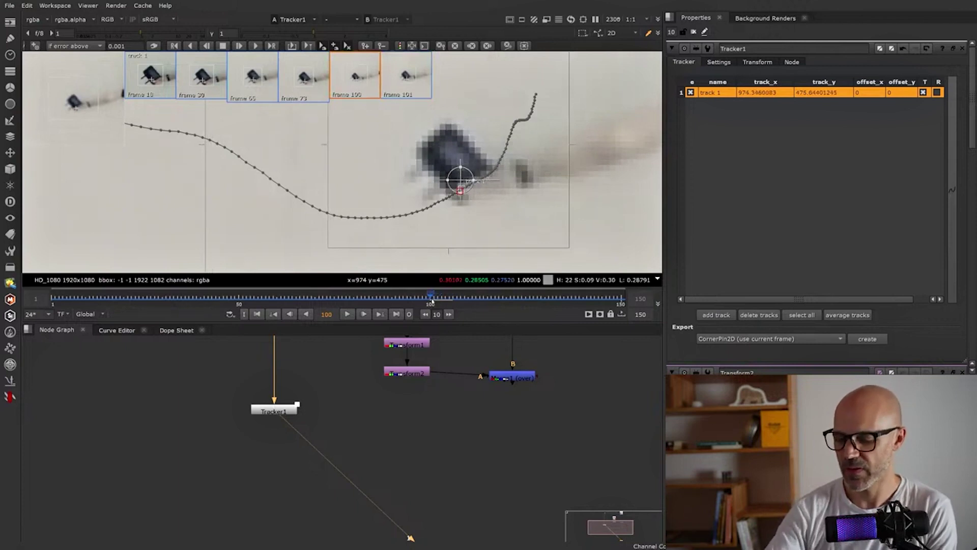
pyautogui.press('Right')
pyautogui.press('Left')
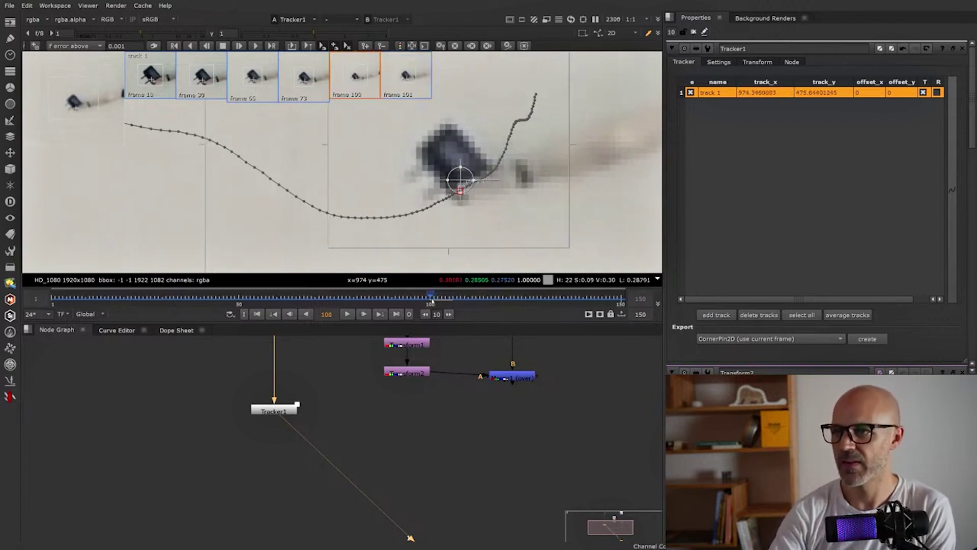
pyautogui.press('Right')
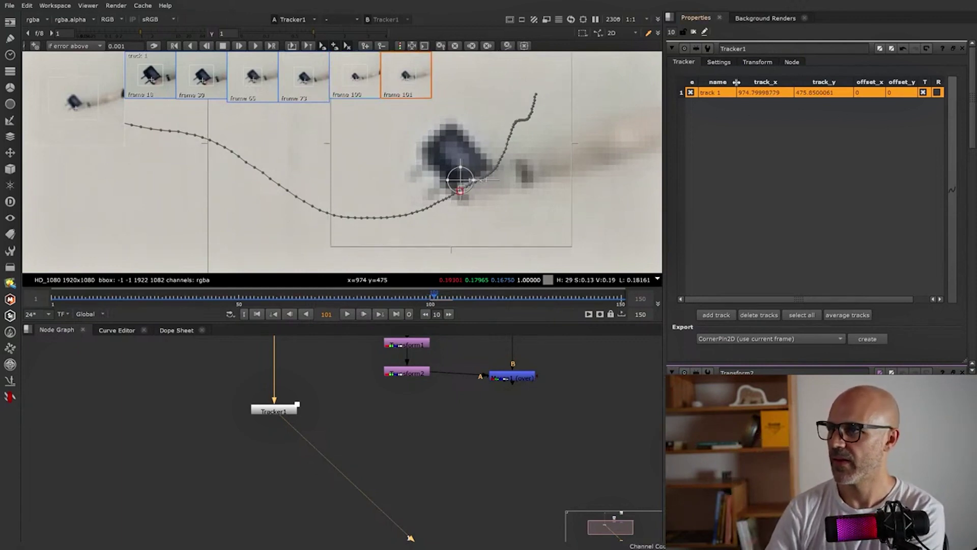
pyautogui.press('Right')
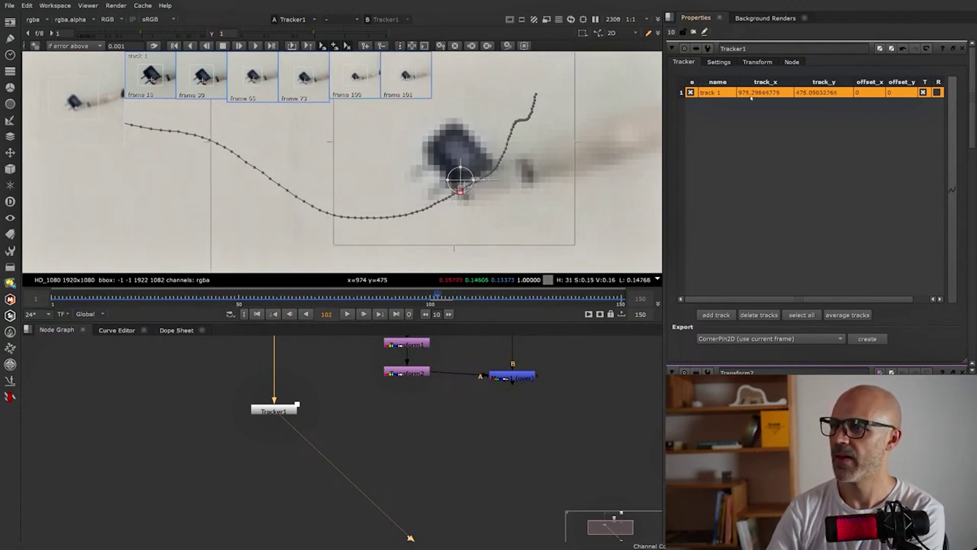
pyautogui.press('Right')
pyautogui.press('Right')
pyautogui.press('Right')
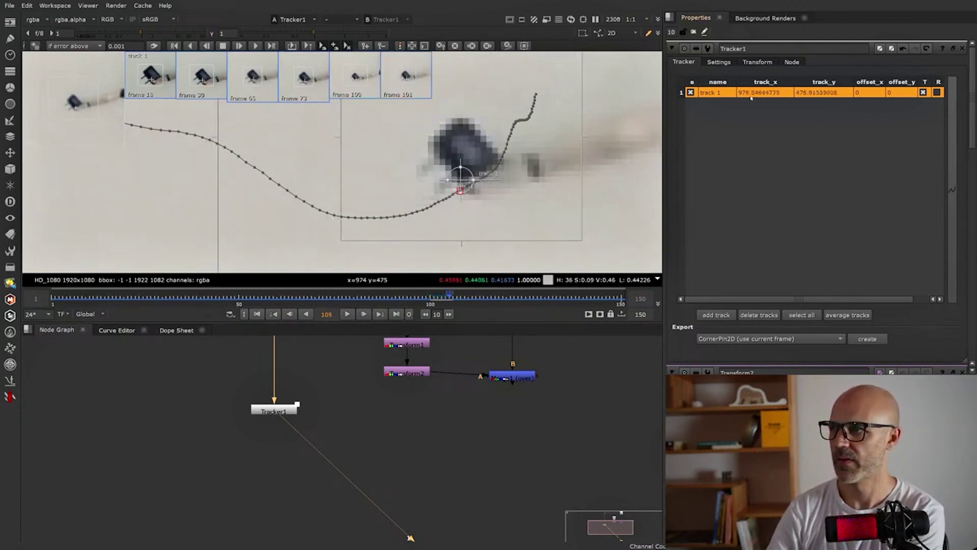
pyautogui.press('Right')
pyautogui.press('Right')
pyautogui.press('Right')
pyautogui.press('Right')
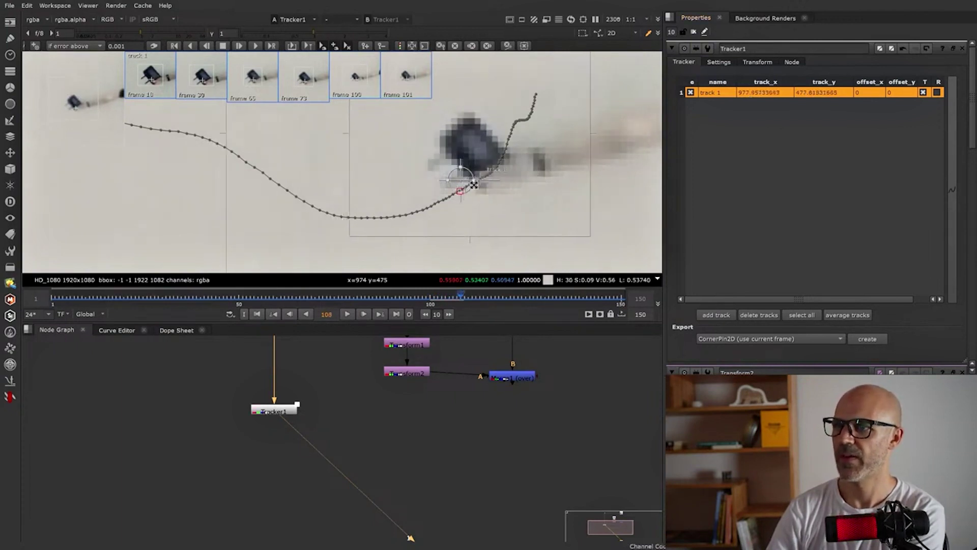
pyautogui.press('Right')
pyautogui.press('Right')
pyautogui.press('Right')
pyautogui.press('Right')
pyautogui.press('Right')
pyautogui.press('Right')
pyautogui.press('Right')
pyautogui.press('Right')
pyautogui.press('Right')
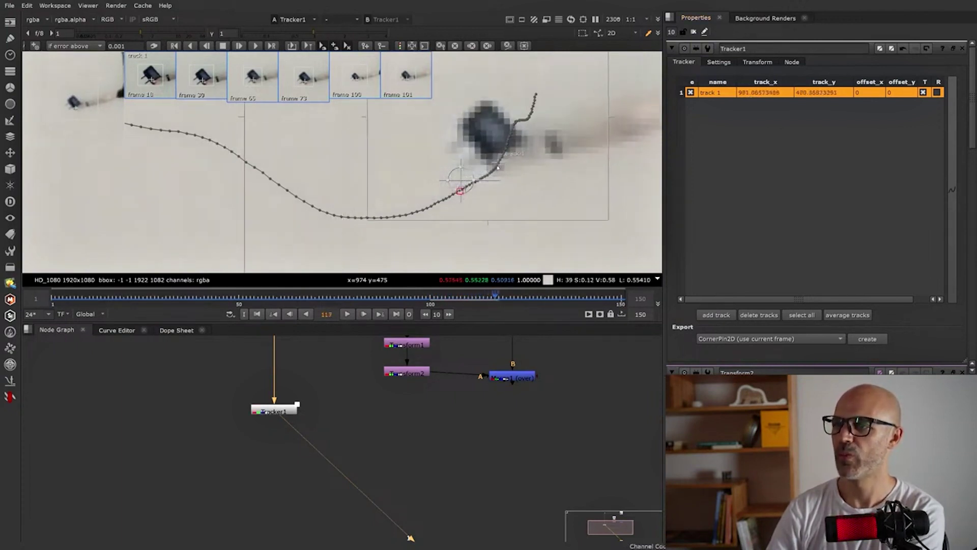
pyautogui.press('Right')
pyautogui.press('Right')
pyautogui.press('Right')
pyautogui.press('Right')
pyautogui.press('Right')
pyautogui.press('Right')
pyautogui.press('Right')
pyautogui.press('Right')
pyautogui.press('Right')
pyautogui.press('Right')
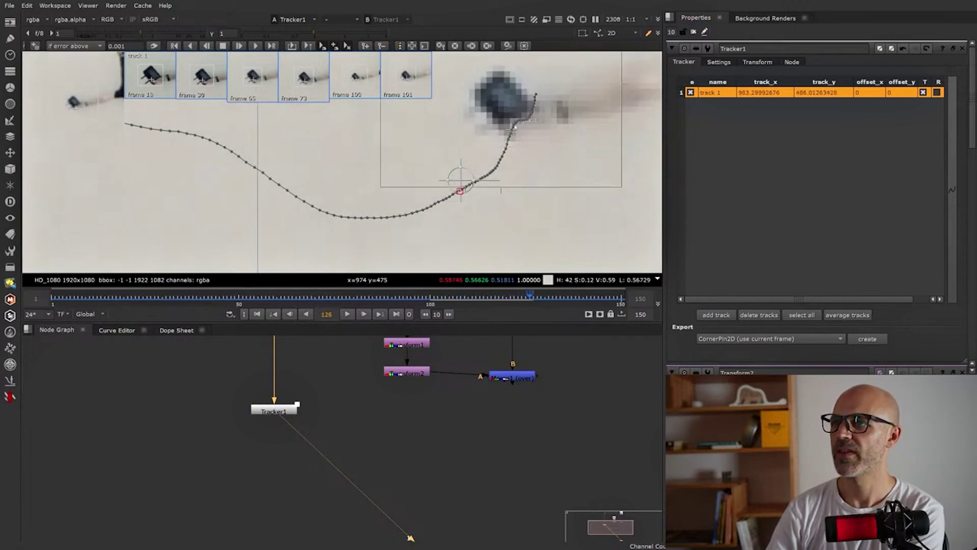
pyautogui.press('Right')
pyautogui.press('Right')
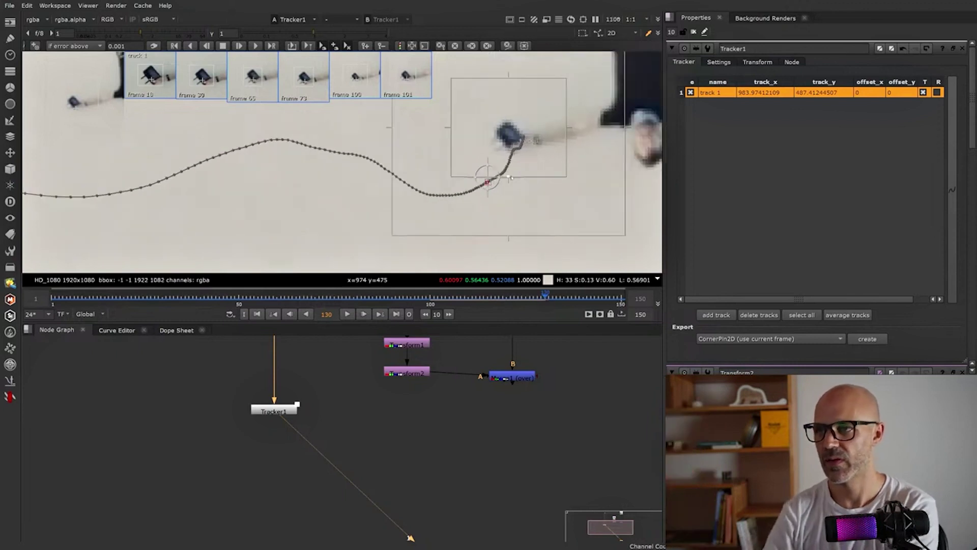
# Step backward through the shot to frame 71, examining how the track point moves relative to its frame 100 position.
pyautogui.press('Left')
pyautogui.press('Left')
pyautogui.press('Left')
pyautogui.press('Left')
pyautogui.press('Left')
pyautogui.press('Left')
pyautogui.press('Left')
pyautogui.press('Left')
pyautogui.press('Left')
pyautogui.press('Left')
pyautogui.press('Left')
pyautogui.press('Left')
pyautogui.press('Left')
pyautogui.press('Left')
pyautogui.press('Left')
pyautogui.press('Left')
pyautogui.press('Left')
pyautogui.press('Left')
pyautogui.press('Left')
pyautogui.press('Left')
pyautogui.press('Left')
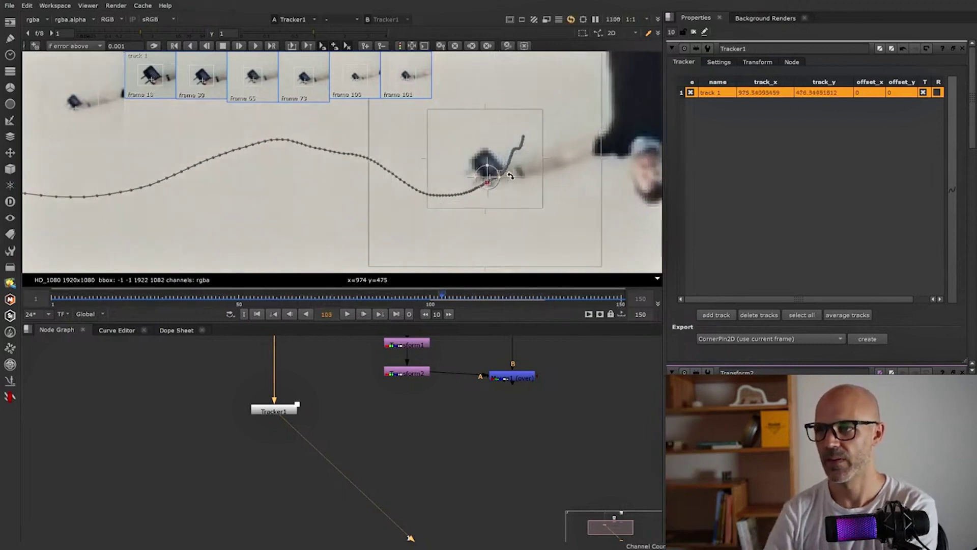
pyautogui.press('Left')
pyautogui.press('Left')
pyautogui.press('Left')
pyautogui.press('Left')
pyautogui.press('Left')
pyautogui.press('Left')
pyautogui.press('Left')
pyautogui.press('Left')
pyautogui.press('Left')
pyautogui.press('Left')
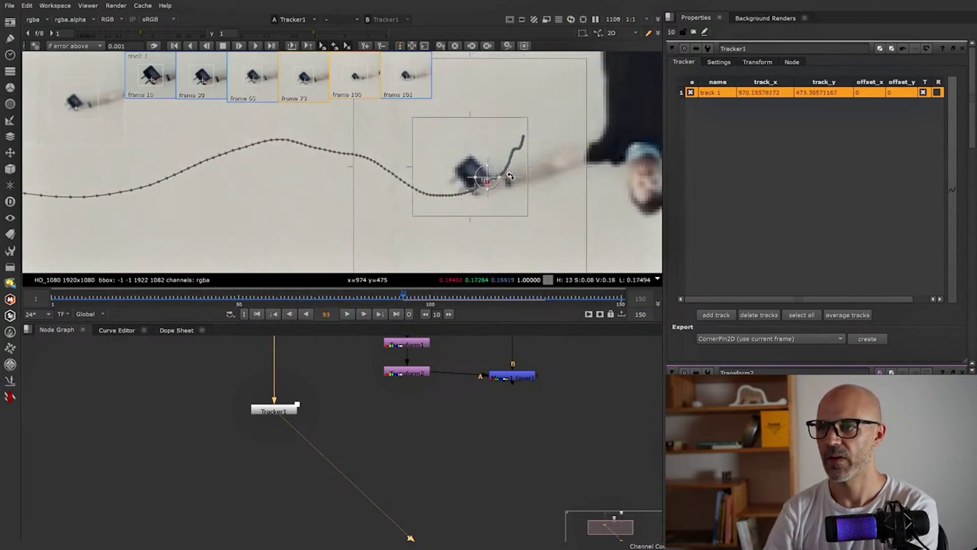
pyautogui.press('Left')
pyautogui.press('Left')
pyautogui.press('Left')
pyautogui.press('Left')
pyautogui.press('Left')
pyautogui.press('Left')
pyautogui.press('Left')
pyautogui.press('Left')
pyautogui.press('Left')
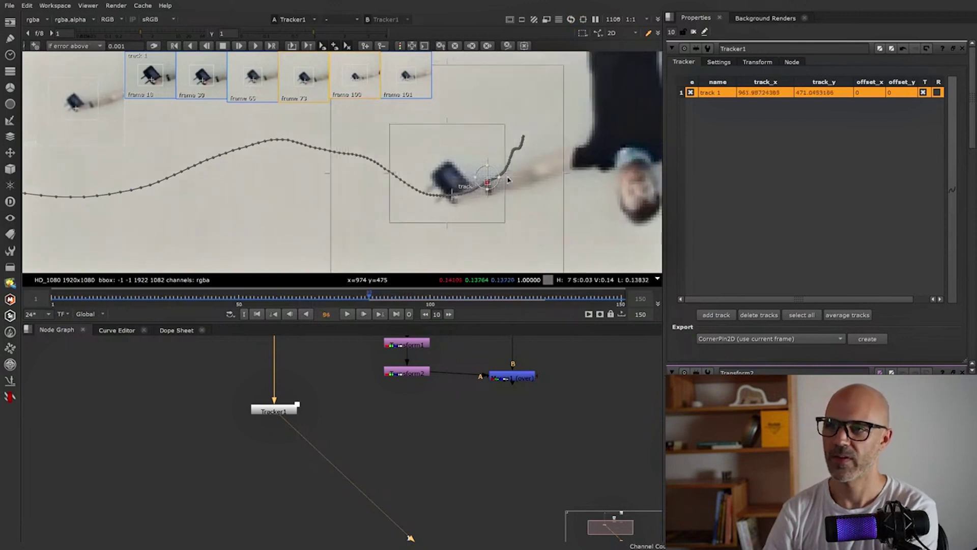
pyautogui.press('Left')
pyautogui.press('Left')
pyautogui.press('Left')
pyautogui.press('Left')
pyautogui.press('Left')
pyautogui.press('Left')
pyautogui.press('Left')
pyautogui.press('Left')
pyautogui.press('Left')
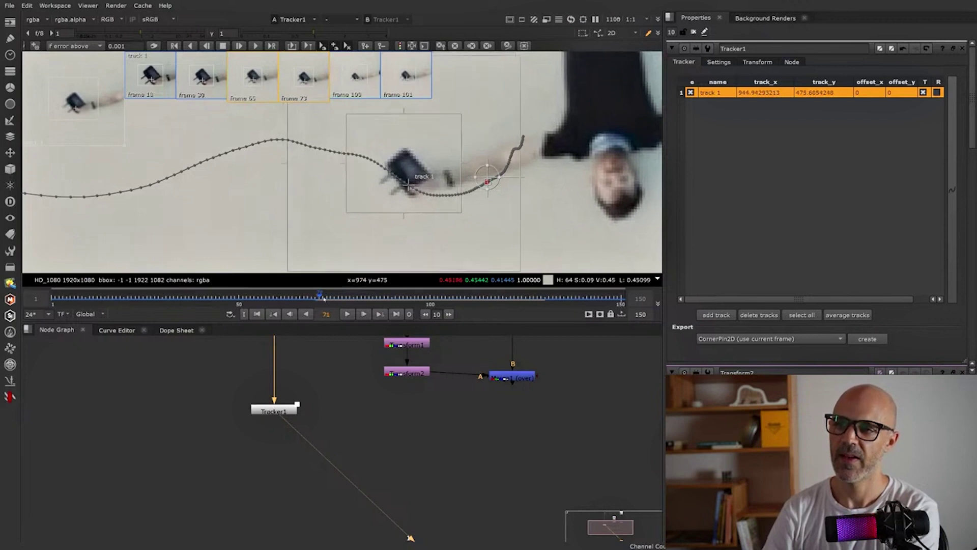
# Return to frame 100 and select the reference frame value in Tracker1's transform settings to check it.
pyautogui.click(421, 304)
pyautogui.moveTo(420, 304); pyautogui.dragTo(431, 304)
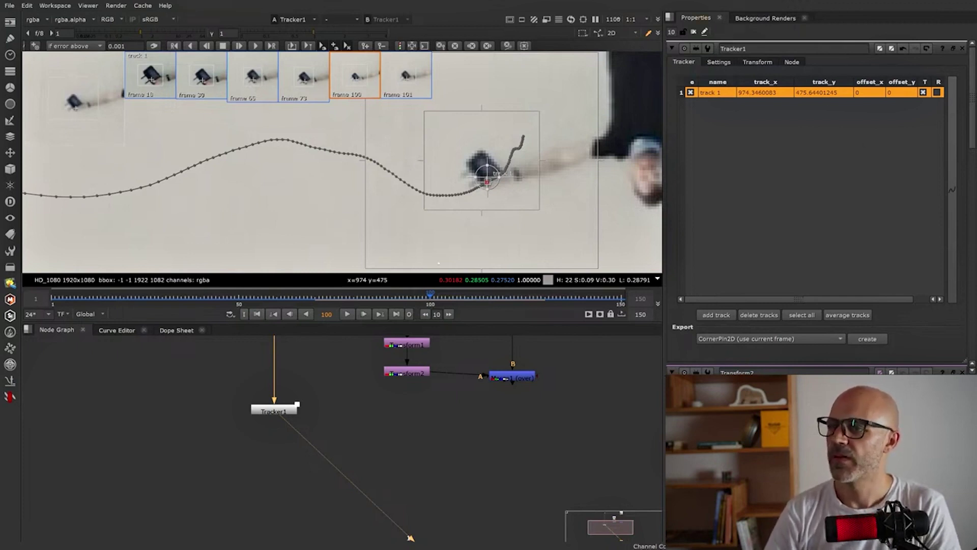
pyautogui.click(757, 62)
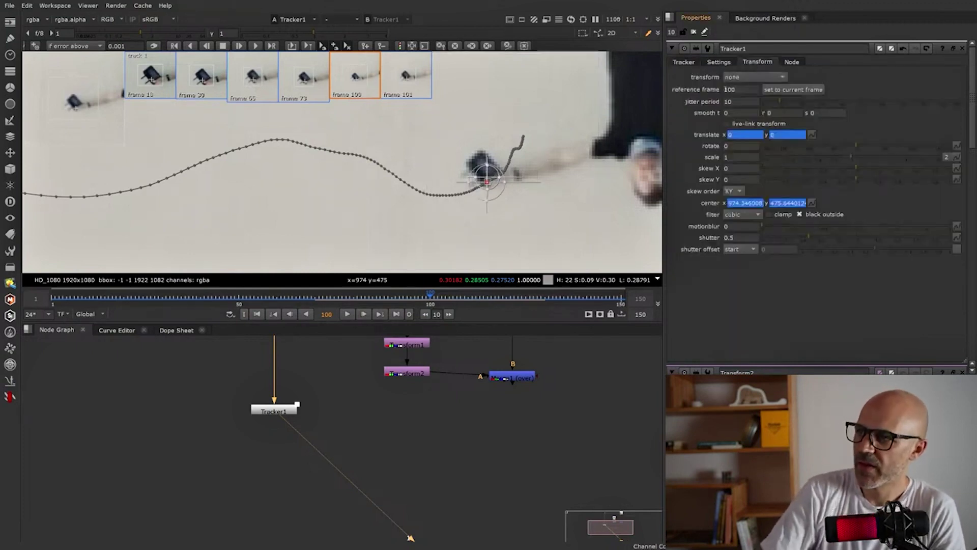
pyautogui.click(749, 89)
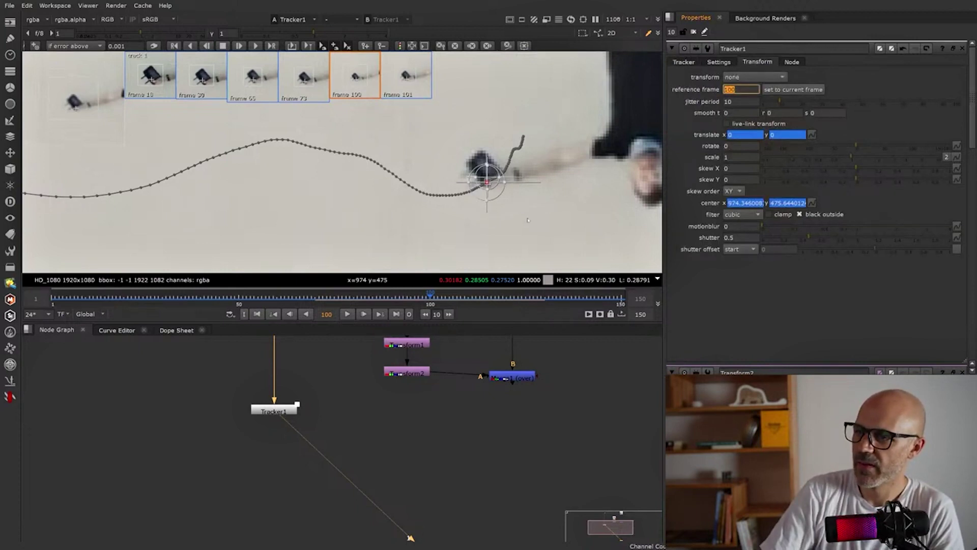
# Close Transform2's settings and open Transform1's settings to examine how it scales and positions the color wheel.
pyautogui.click(961, 372)
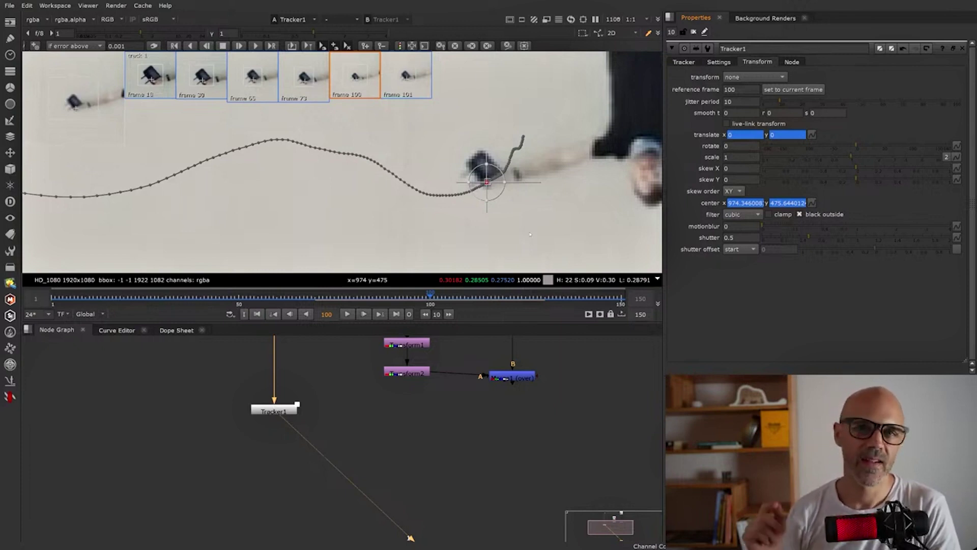
pyautogui.doubleClick(406, 344)
pyautogui.moveTo(386, 408); pyautogui.dragTo(387, 473, button='middle')
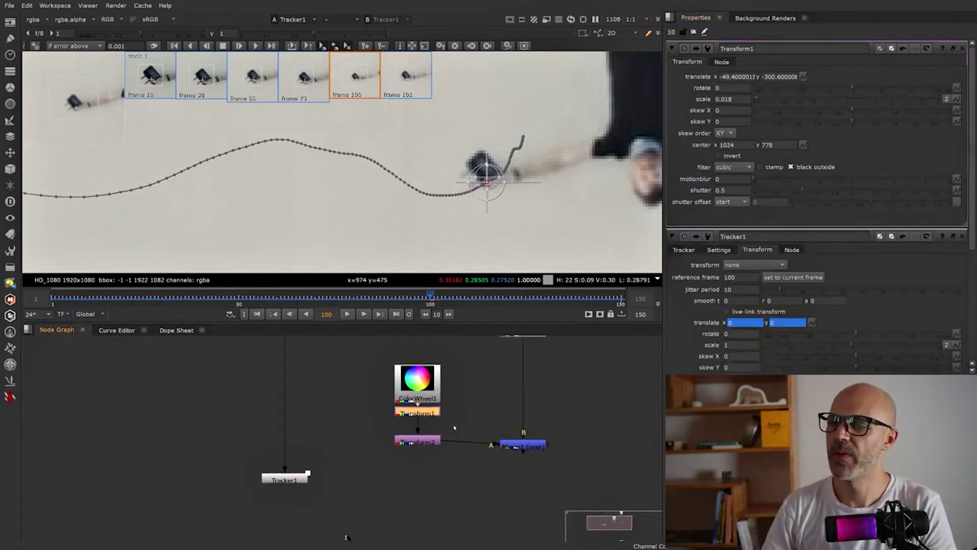
pyautogui.scroll(5, 423, 349)
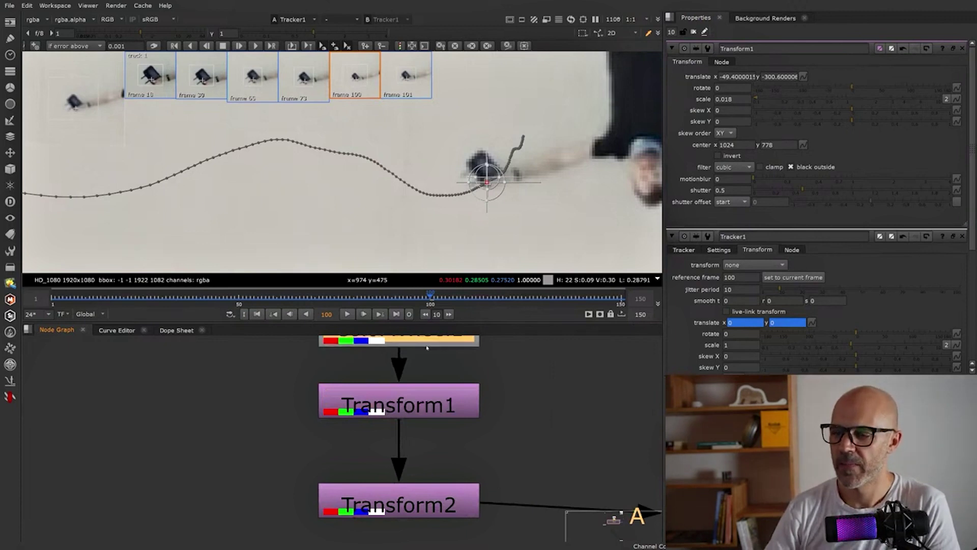
pyautogui.scroll(-3, 468, 401)
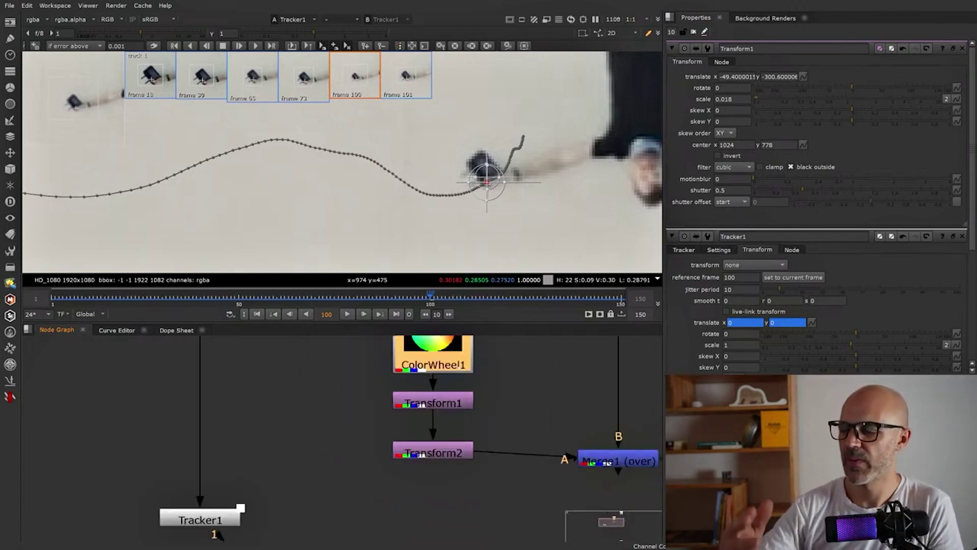
pyautogui.click(457, 401)
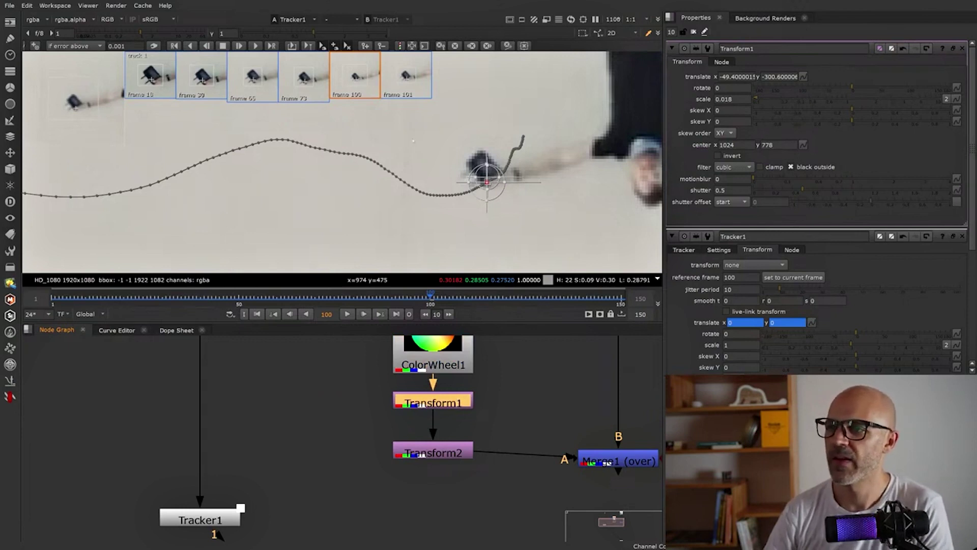
# View the Merge1 output close up around the color wheel and open Transform2's settings to check them.
pyautogui.scroll(-5, 413, 140)
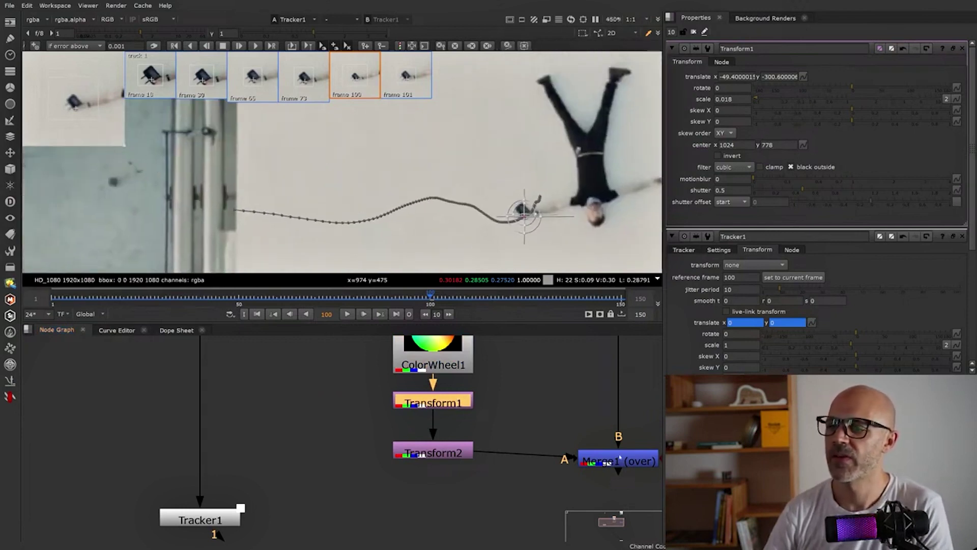
pyautogui.click(619, 458)
pyautogui.press('1')
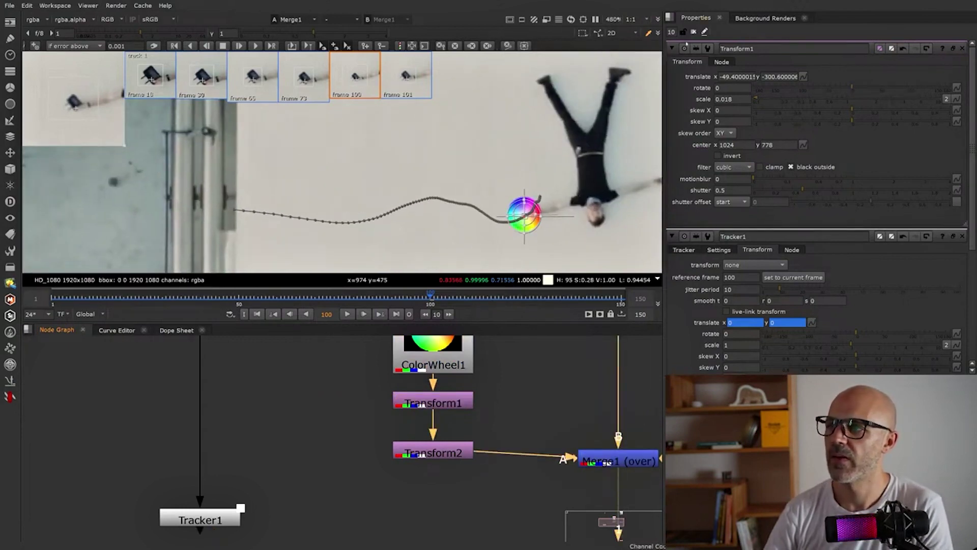
pyautogui.scroll(5, 527, 219)
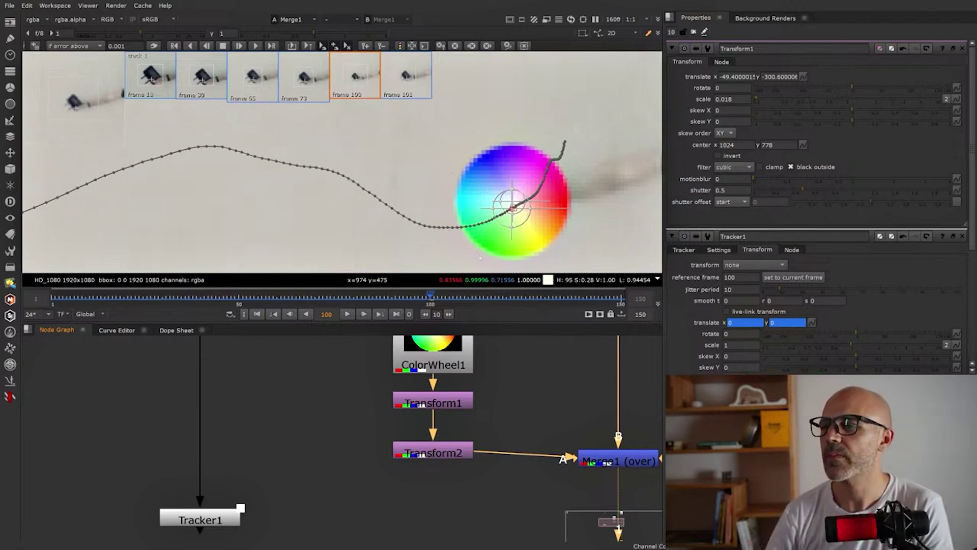
pyautogui.doubleClick(443, 451)
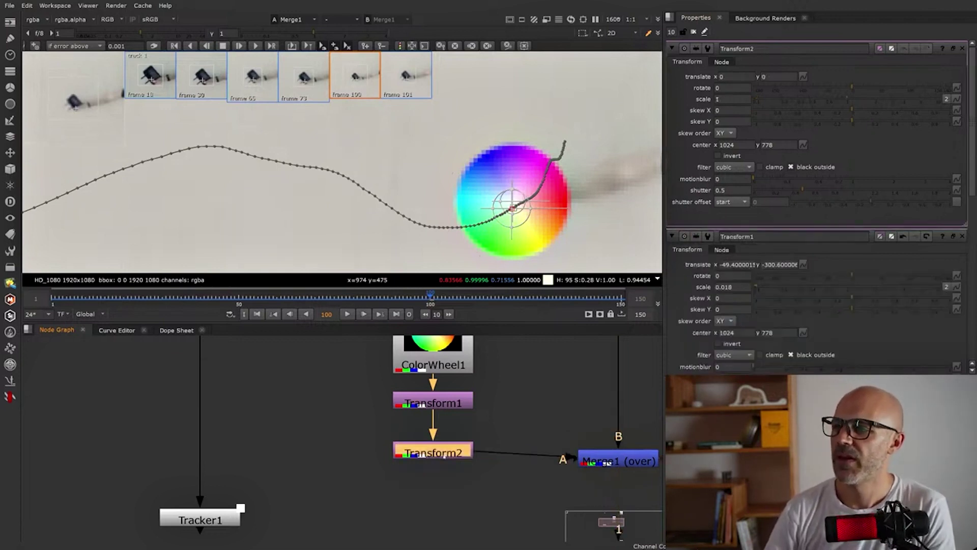
pyautogui.moveTo(461, 475); pyautogui.dragTo(442, 395, button='middle')
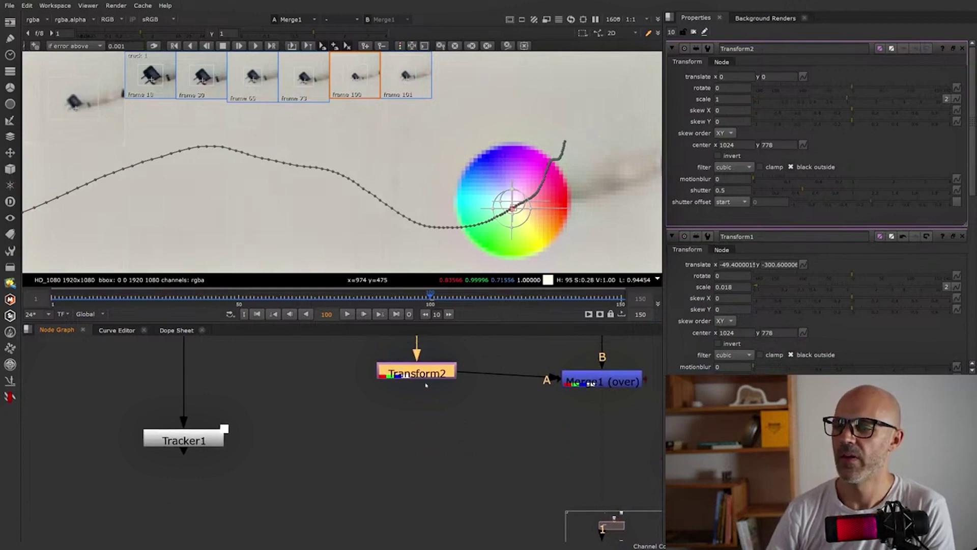
# Export Tracker1's track as a Transform (match-move) node and swap it in for Transform2 between Transform1 and Merge1.
pyautogui.doubleClick(185, 441)
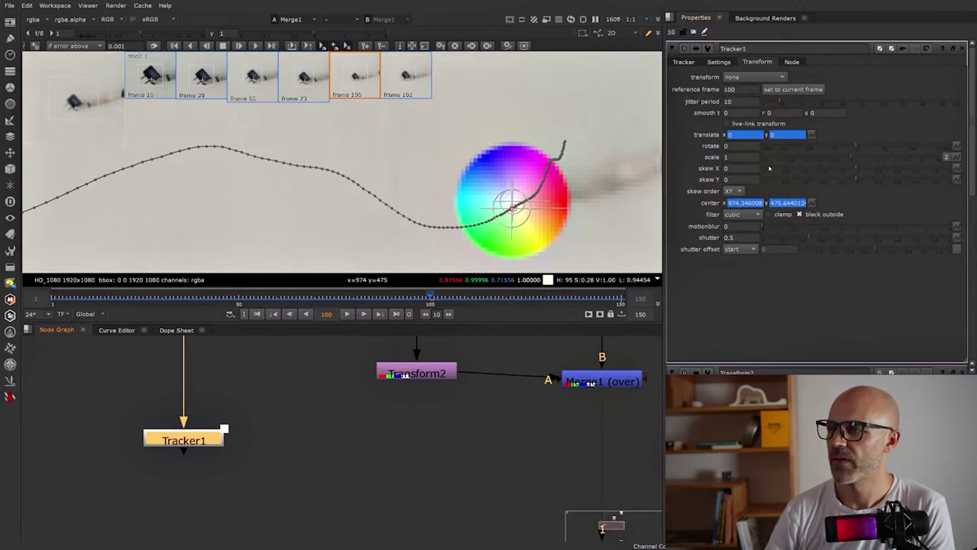
pyautogui.click(683, 62)
pyautogui.click(774, 339)
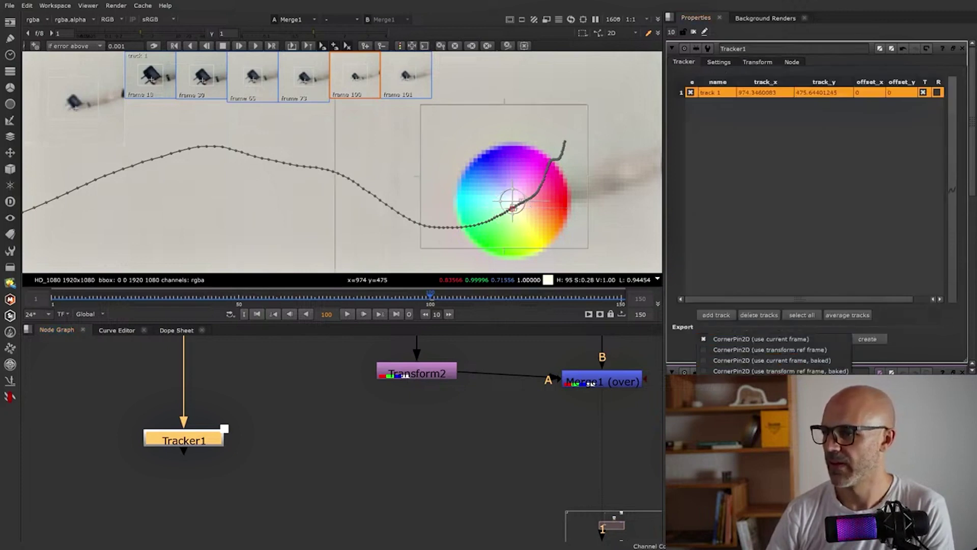
pyautogui.click(763, 392)
pyautogui.click(868, 338)
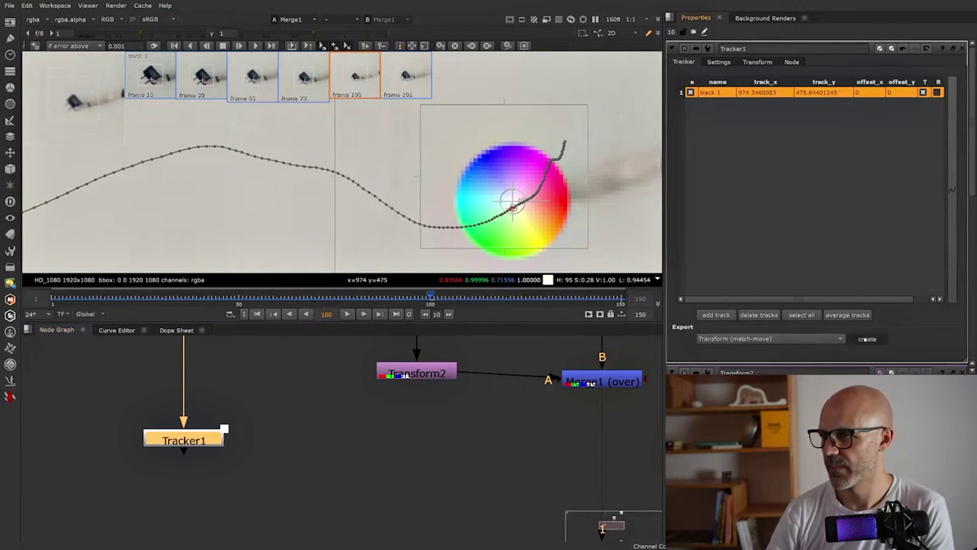
pyautogui.keyDown('ctrl'); pyautogui.keyDown('shift'); pyautogui.moveTo(313, 479); pyautogui.dragTo(417, 373); pyautogui.keyUp('shift'); pyautogui.keyUp('ctrl')
pyautogui.click(596, 386)
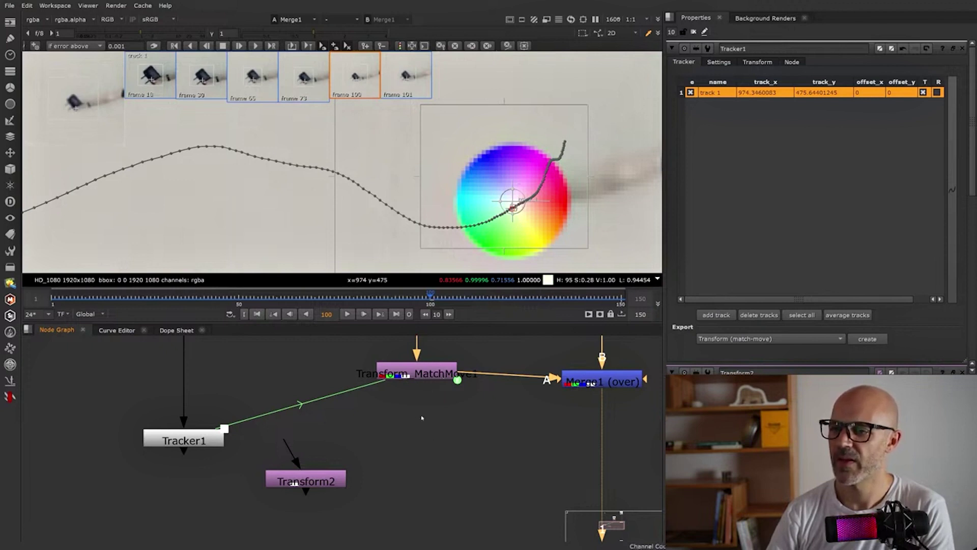
# Open the match-move transform's settings and check its translate and center values at frame 100.
pyautogui.doubleClick(417, 370)
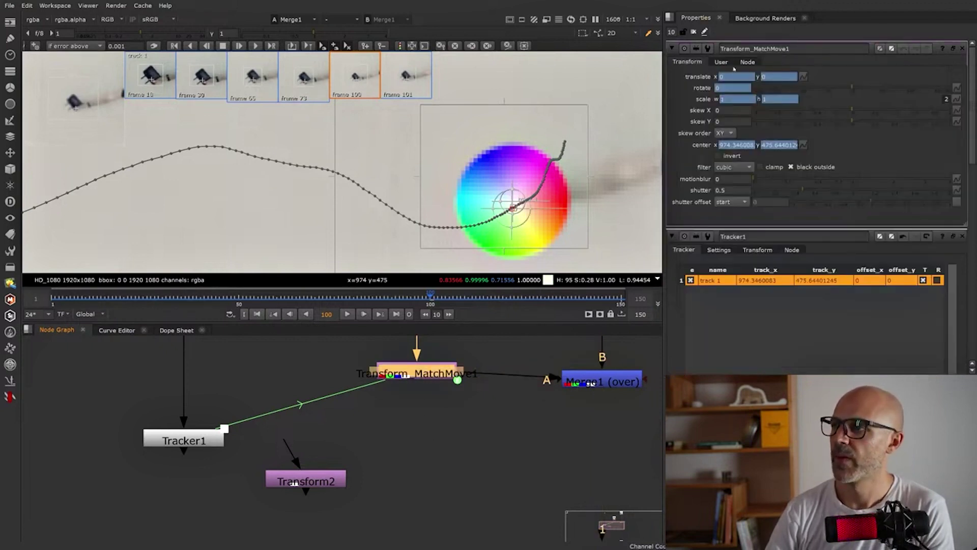
pyautogui.click(722, 77)
pyautogui.press('Tab')
pyautogui.hotkey('shift', 'Tab')
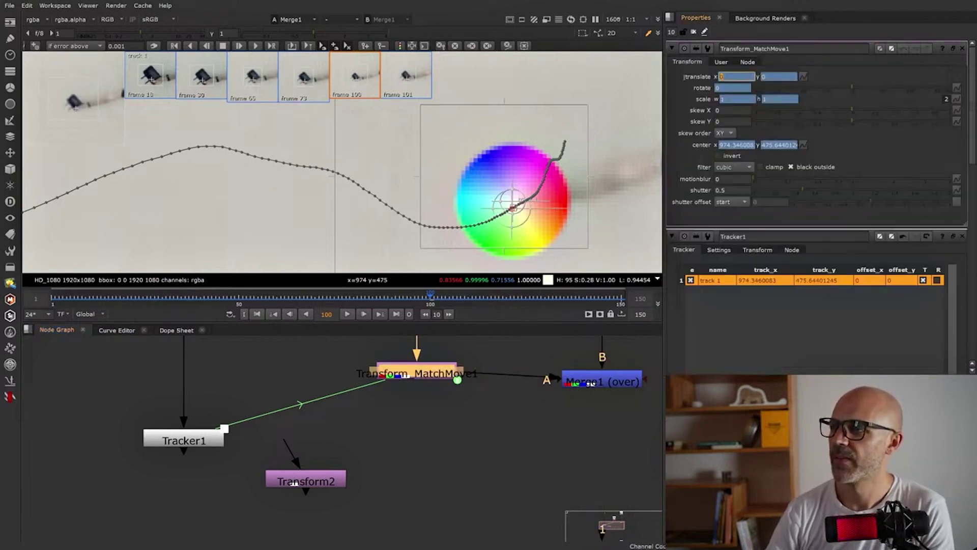
pyautogui.press('Tab')
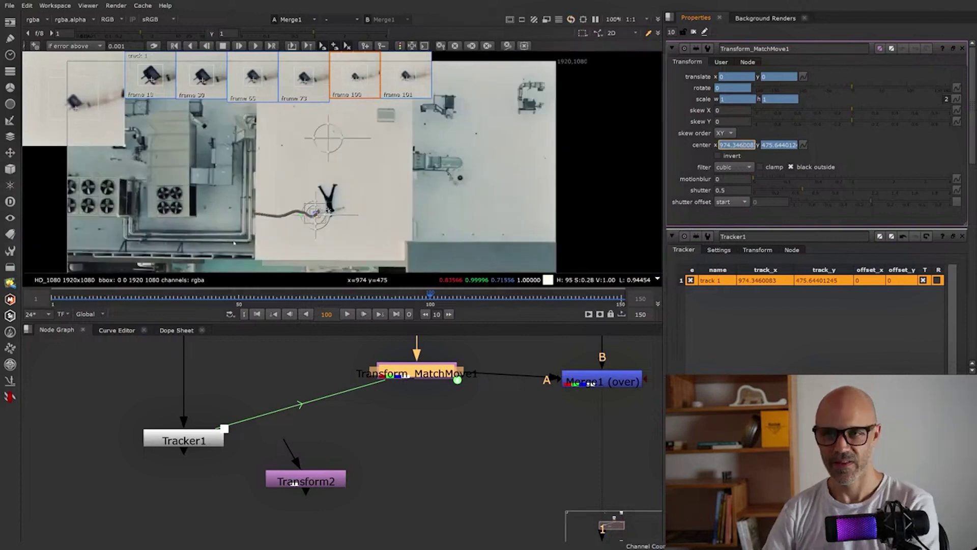
# Examine the merged rooftop footage in the maximized viewer, then return to the normal layout.
pyautogui.moveTo(234, 244); pyautogui.dragTo(314, 176, button='middle')
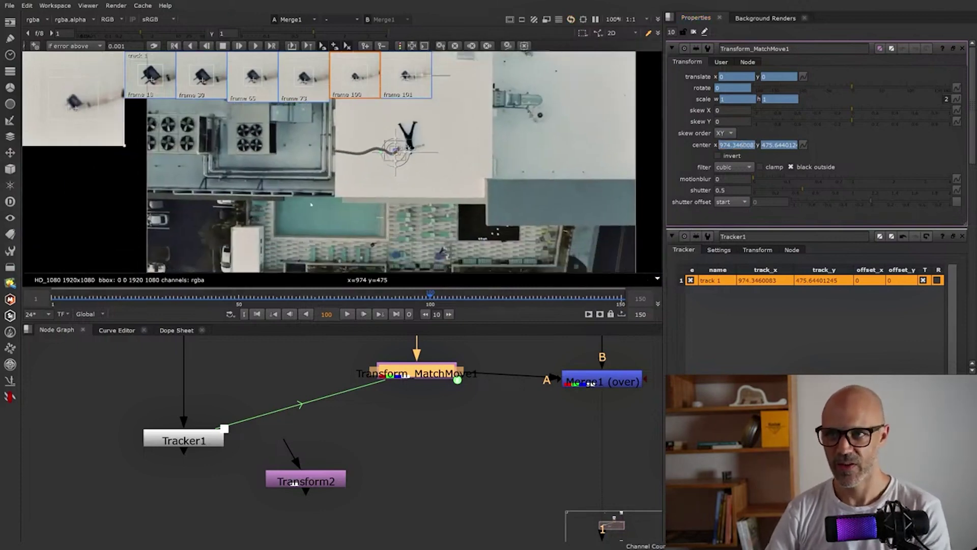
pyautogui.press('space')
pyautogui.moveTo(293, 337); pyautogui.dragTo(335, 289, button='middle')
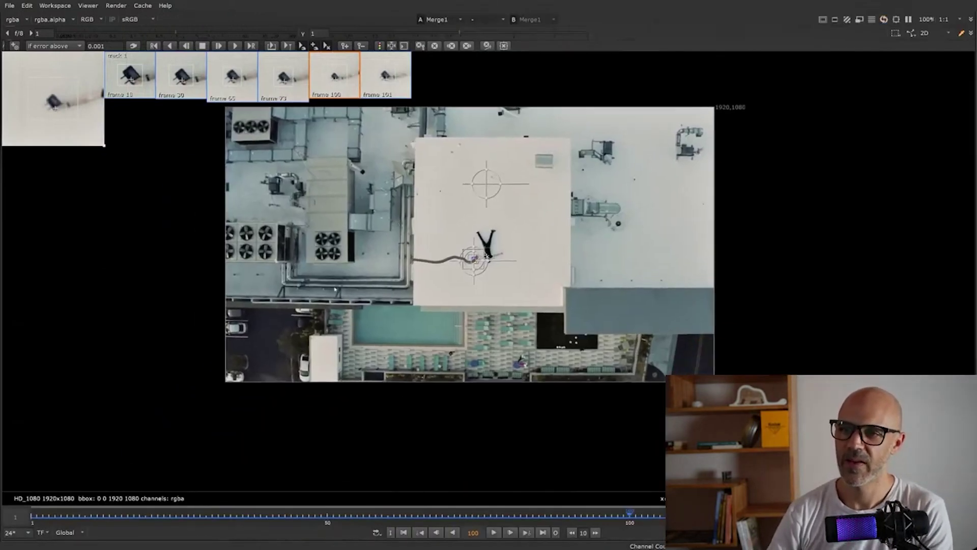
pyautogui.scroll(2, 350, 298)
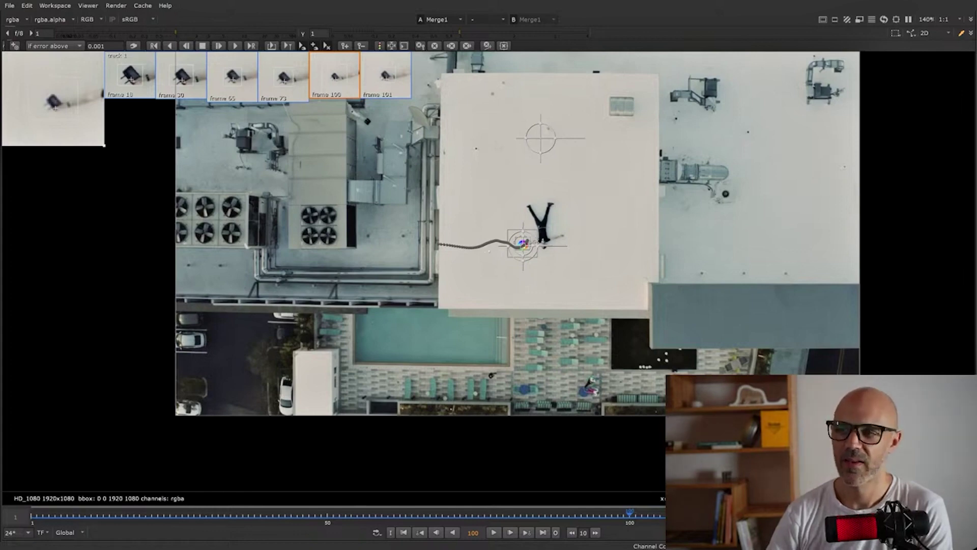
pyautogui.click(397, 338)
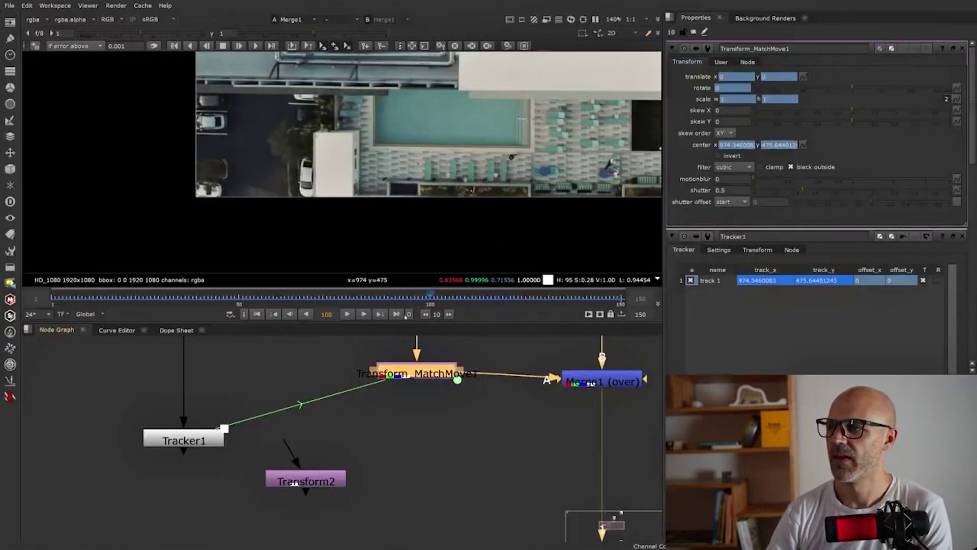
# Compare the match-move transform's center and translate values with track 1's position in Tracker1 at frame 100.
pyautogui.click(733, 145)
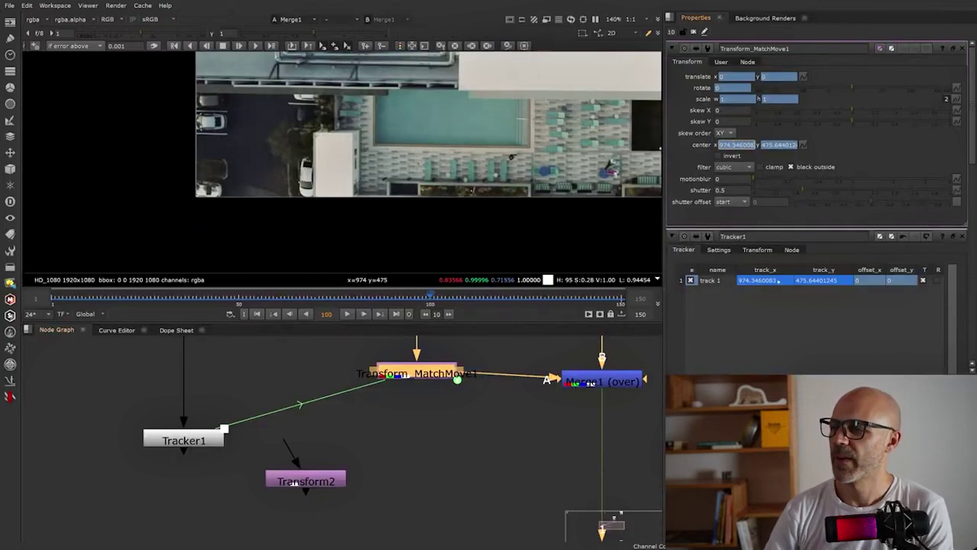
pyautogui.click(758, 280)
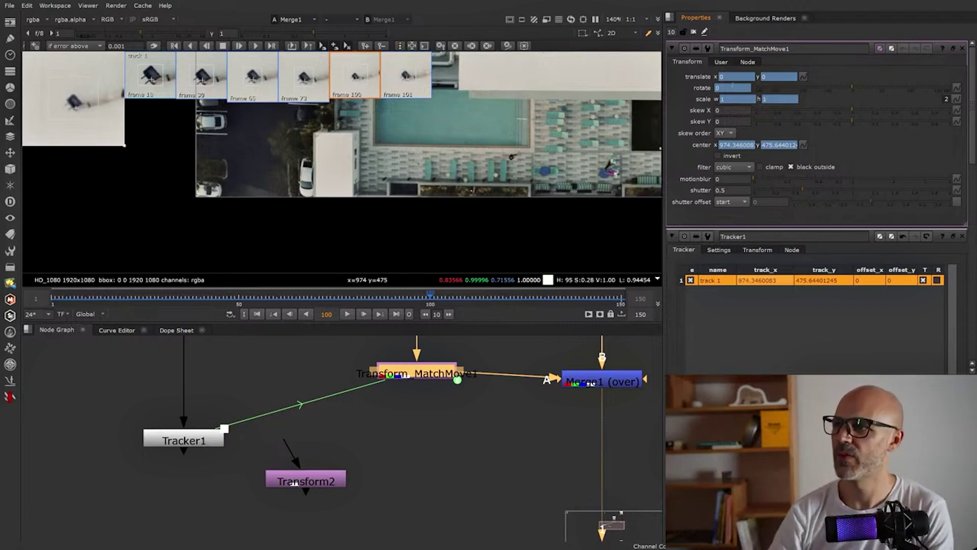
pyautogui.doubleClick(723, 78)
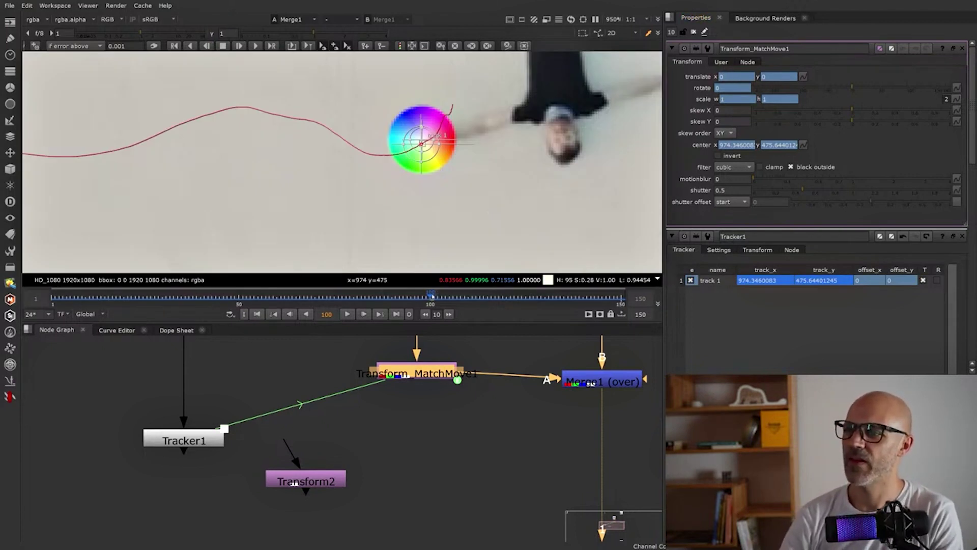
# View the output of Transform1 and the match-move transform in turn to compare the color wheel's position at frame 100.
pyautogui.moveTo(419, 334); pyautogui.dragTo(409, 409, button='middle')
pyautogui.click(408, 401)
pyautogui.press('1')
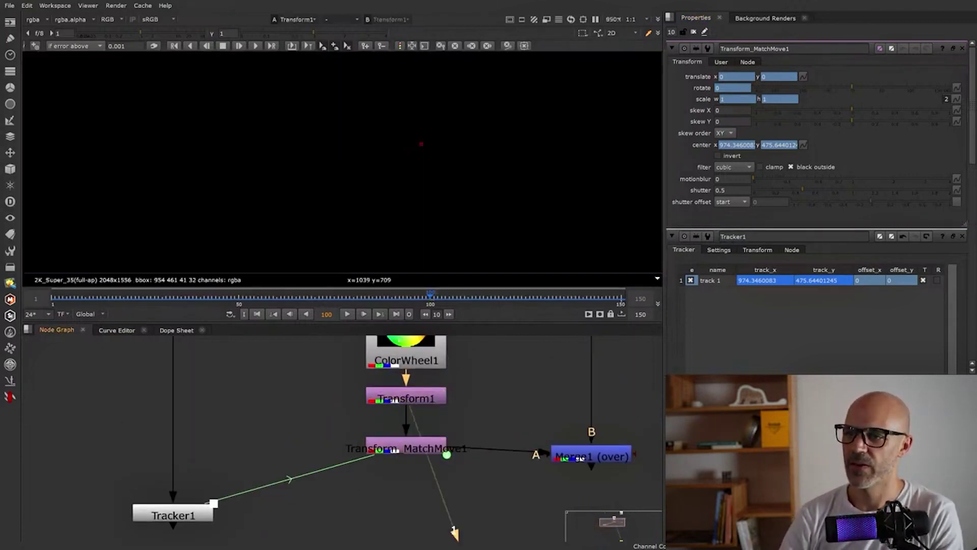
pyautogui.scroll(5, 379, 204)
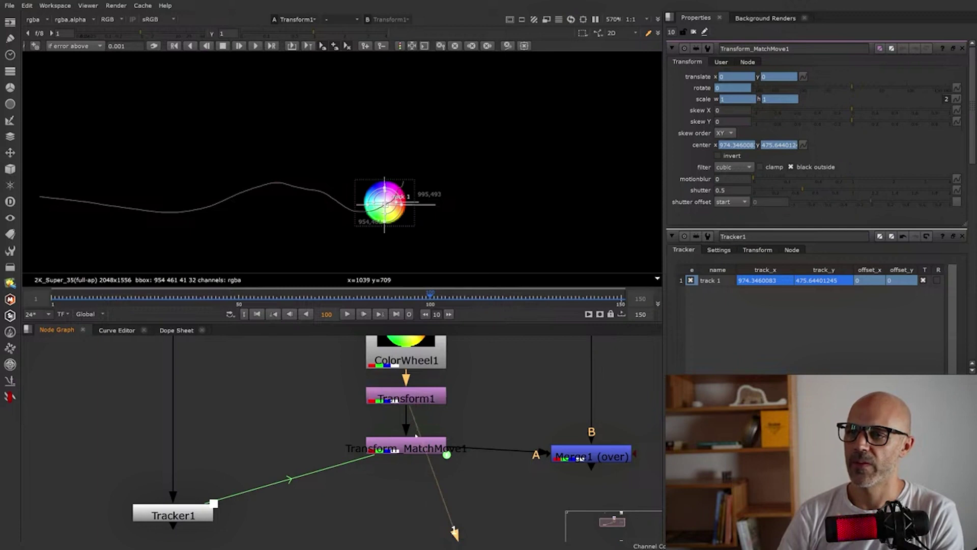
pyautogui.click(416, 439)
pyautogui.press('1')
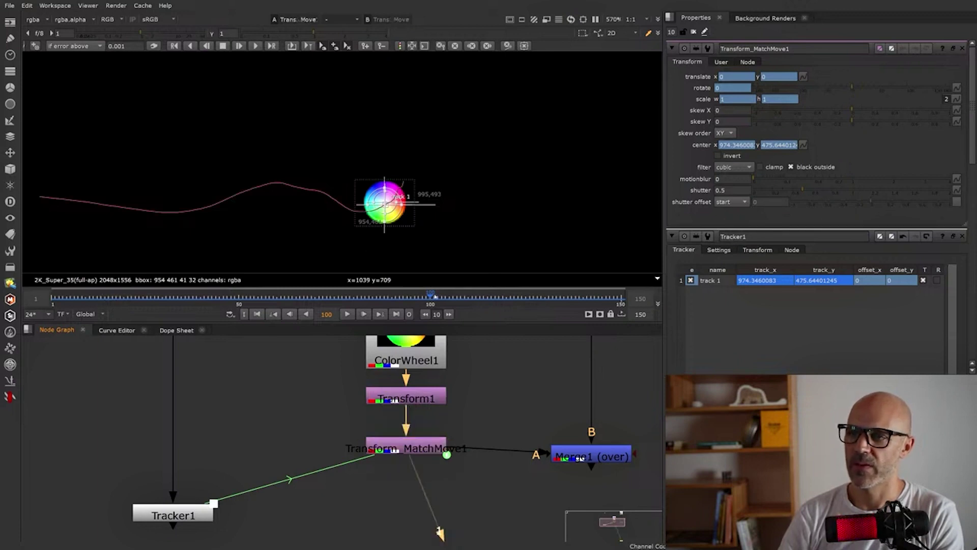
# Close all open node settings and scrub back to frame 52, watching how the color wheel moves.
pyautogui.click(694, 31)
pyautogui.click(412, 301)
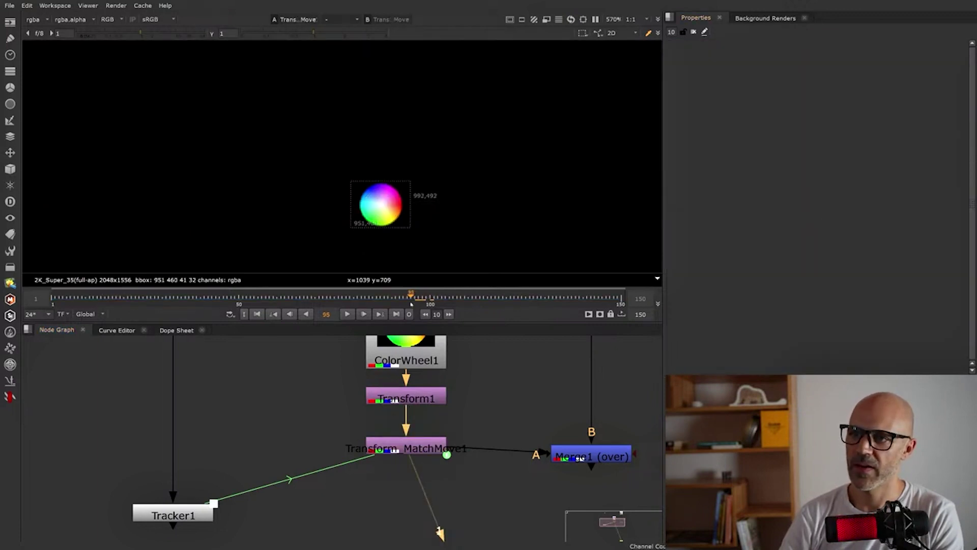
pyautogui.moveTo(411, 301); pyautogui.dragTo(246, 301)
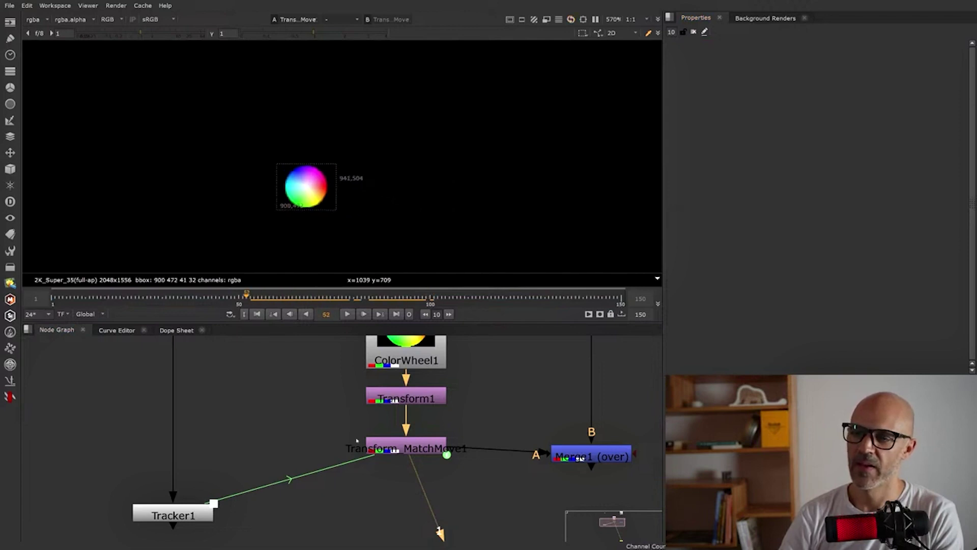
# Open the match-move transform's settings and Tracker1 in a floating window beside them to compare their values at frame 52.
pyautogui.doubleClick(399, 450)
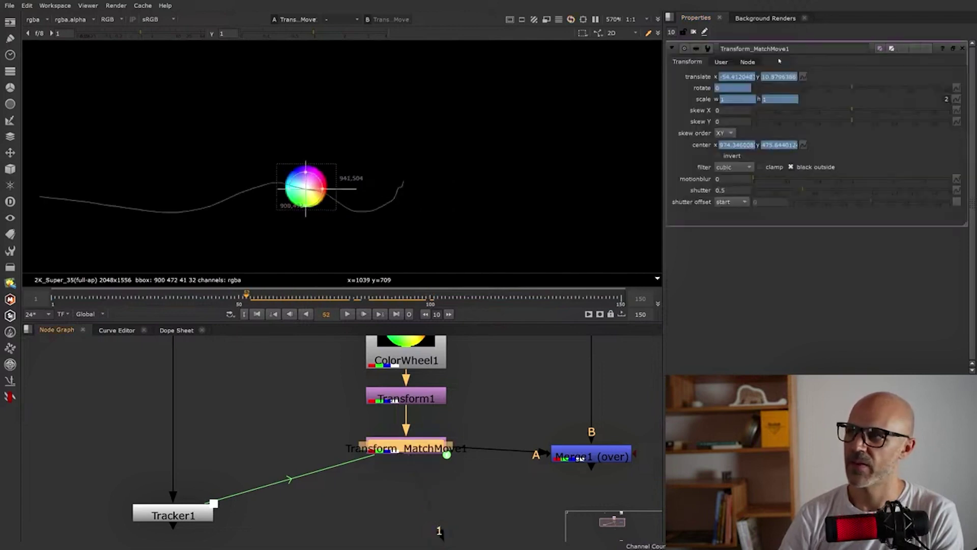
pyautogui.keyDown('ctrl'); pyautogui.doubleClick(190, 512); pyautogui.keyUp('ctrl')
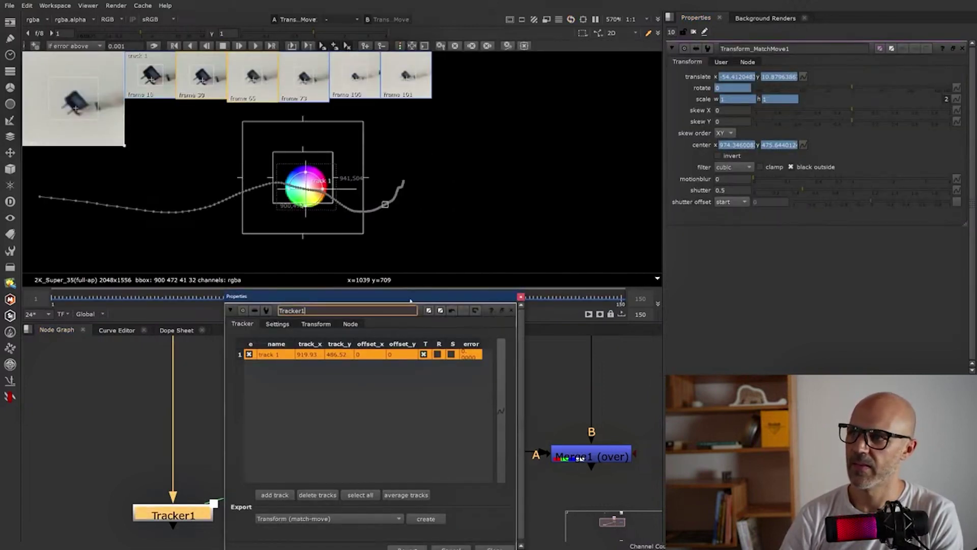
pyautogui.moveTo(416, 299); pyautogui.dragTo(525, 65)
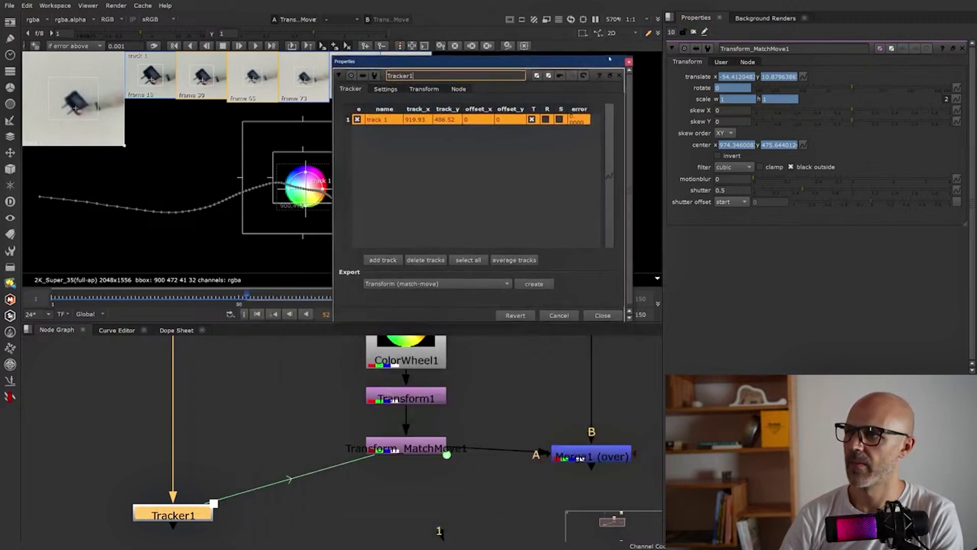
pyautogui.click(736, 77)
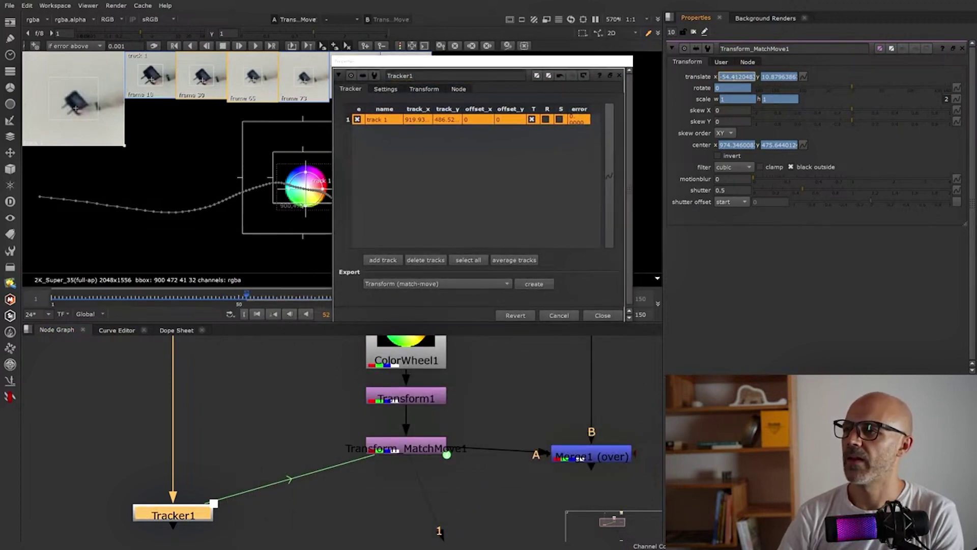
pyautogui.moveTo(428, 61); pyautogui.dragTo(451, 43)
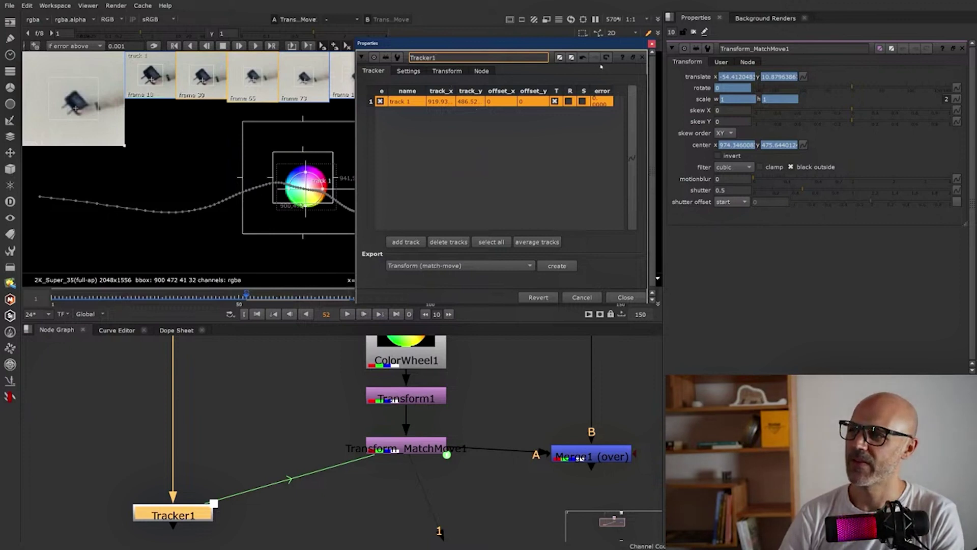
pyautogui.moveTo(585, 45); pyautogui.dragTo(589, 44)
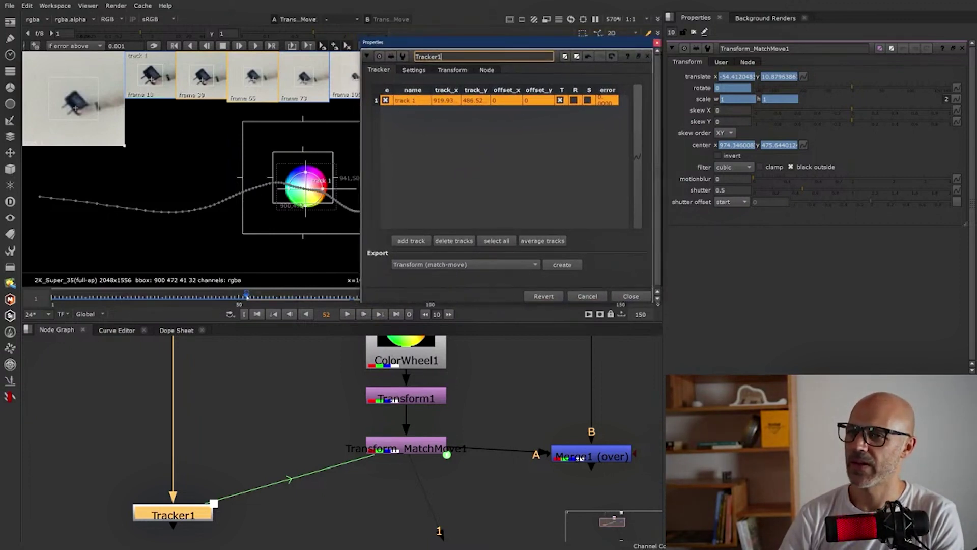
# Scrub between frames 26 and 52, widening Tracker1's position columns to compare track 1's values with the match-move transform's translate and center.
pyautogui.moveTo(247, 297); pyautogui.dragTo(181, 299)
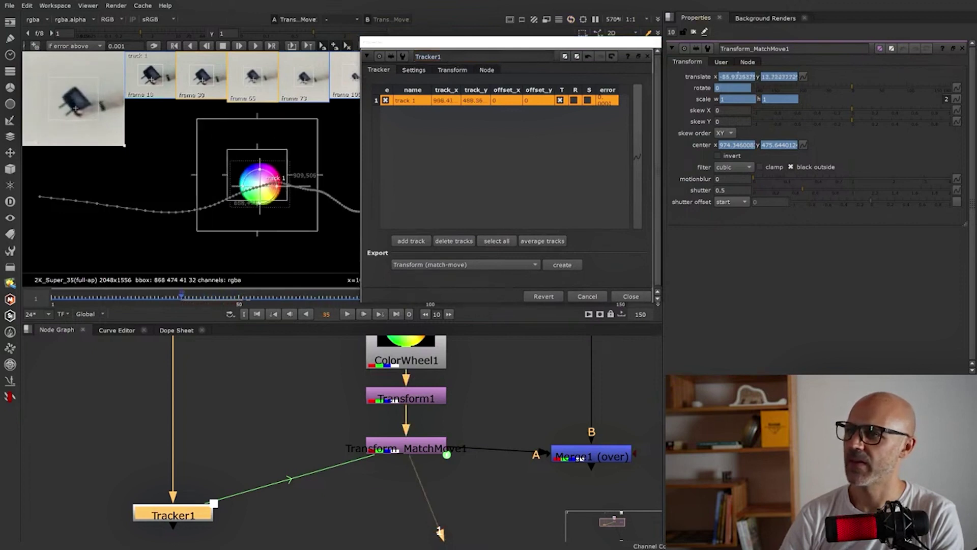
pyautogui.moveTo(181, 299); pyautogui.dragTo(148, 299)
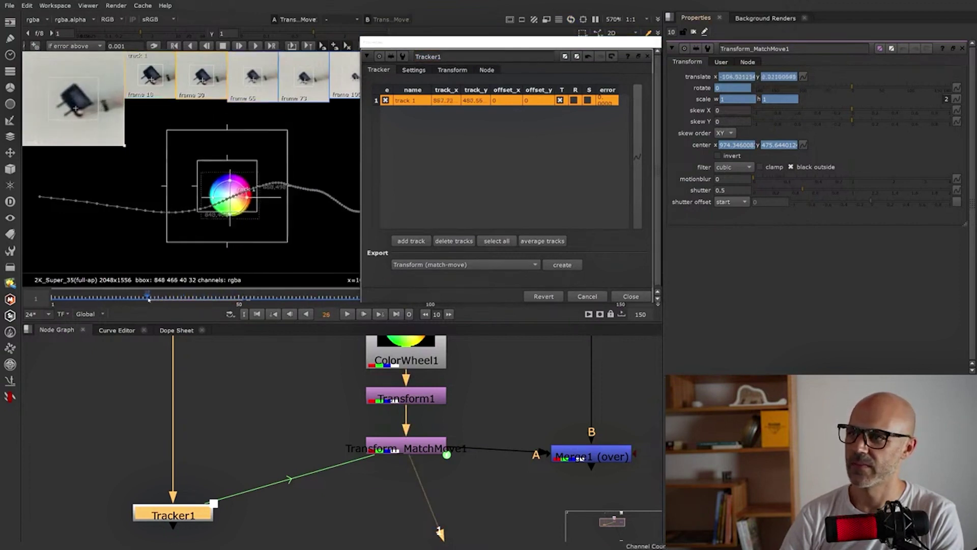
pyautogui.moveTo(460, 90); pyautogui.dragTo(509, 91)
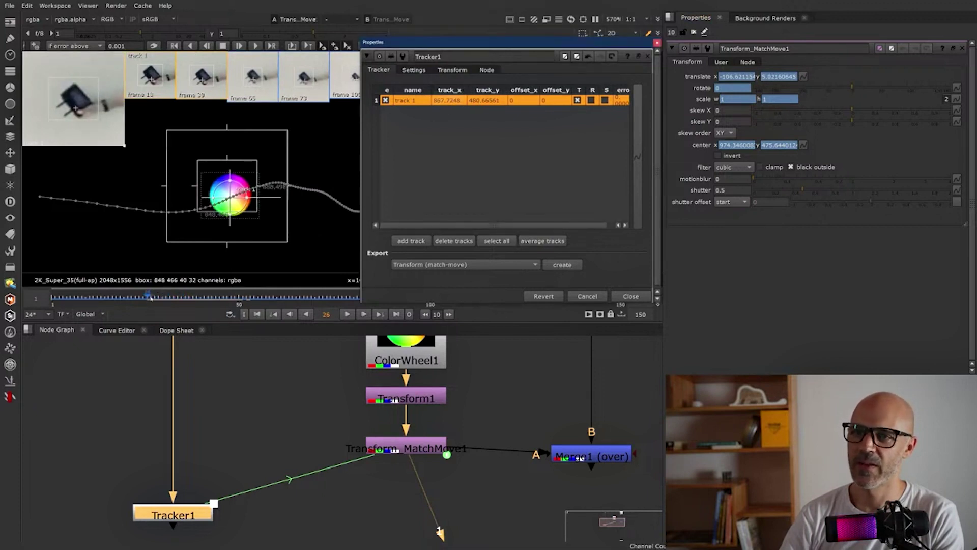
pyautogui.moveTo(150, 299); pyautogui.dragTo(209, 298)
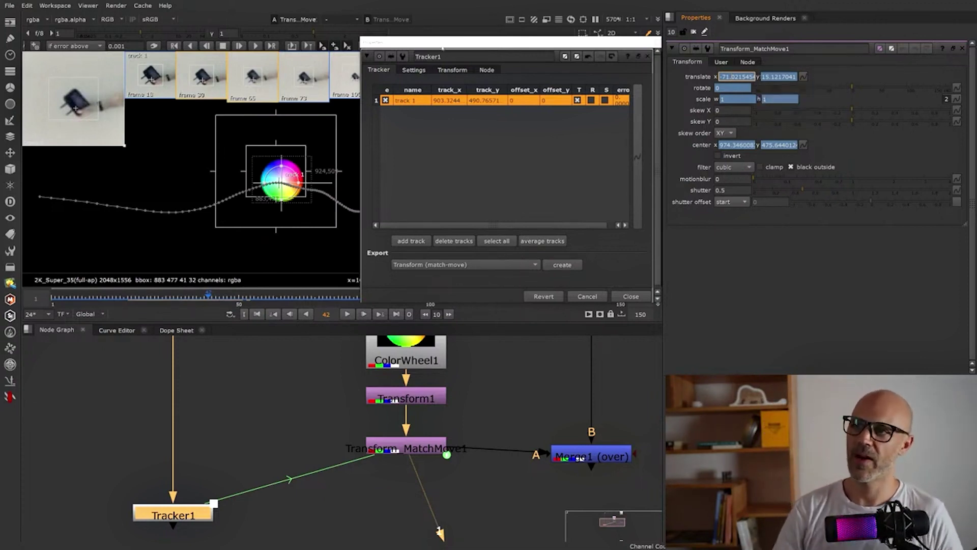
# Move the Tracker1 window clear of the viewer and scrub to frame 62, watching the color wheel and the translate values.
pyautogui.moveTo(442, 43); pyautogui.dragTo(547, 232)
pyautogui.click(372, 300)
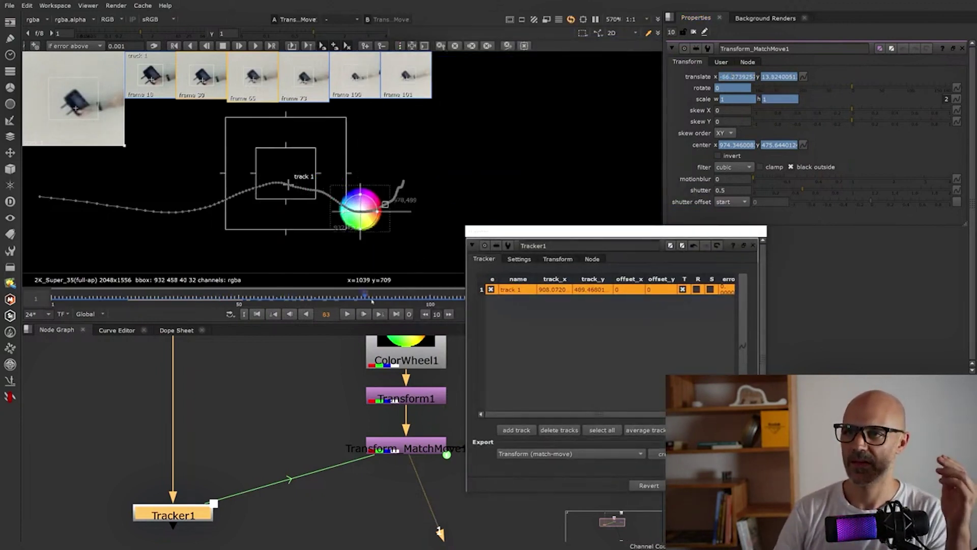
pyautogui.moveTo(372, 301); pyautogui.dragTo(155, 295)
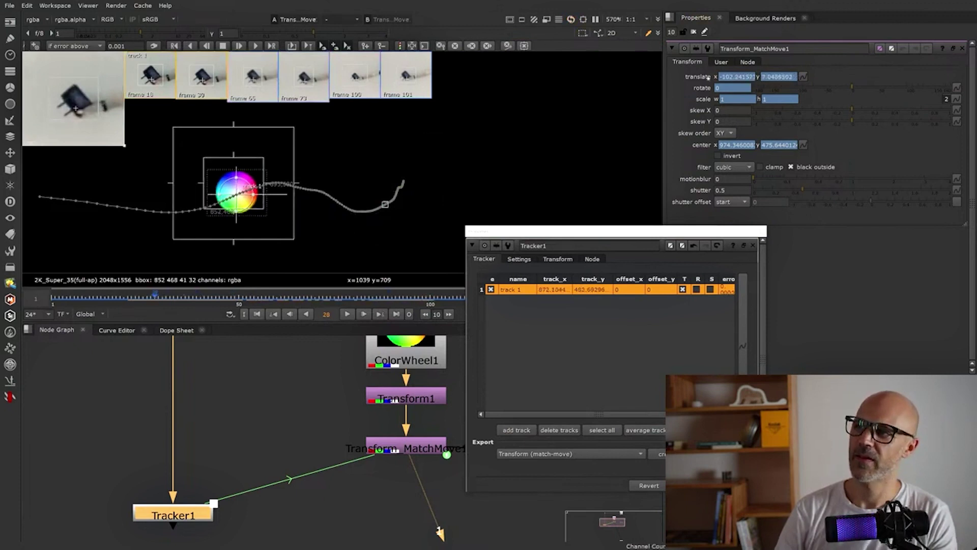
pyautogui.moveTo(235, 296); pyautogui.dragTo(286, 300)
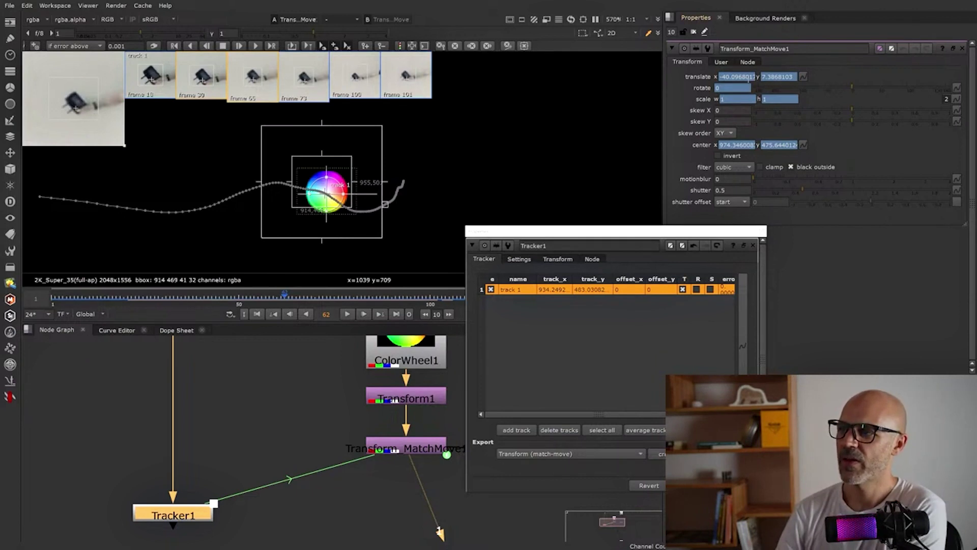
# Switch to Calculator and fit its window so the match-move transform's translate and center values remain readable.
pyautogui.moveTo(748, 78)
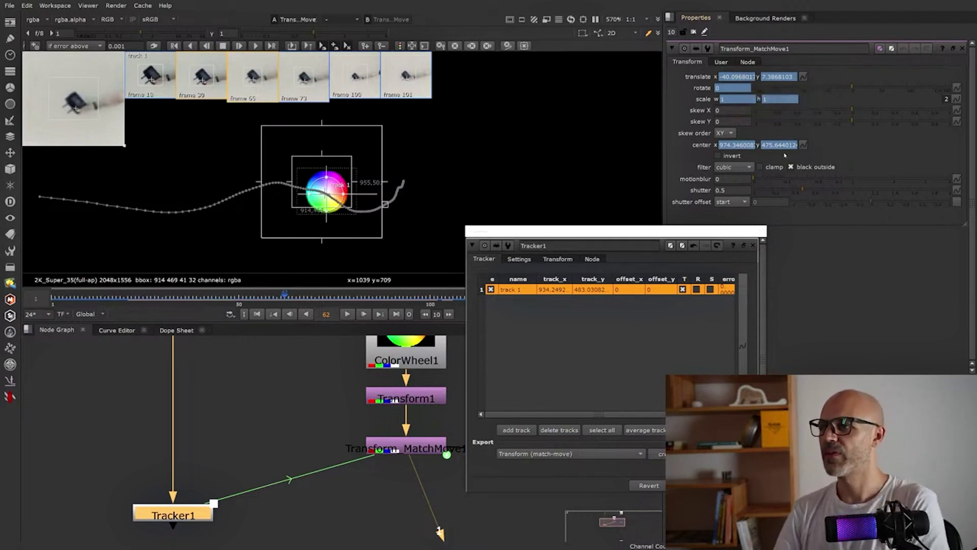
pyautogui.moveTo(733, 146)
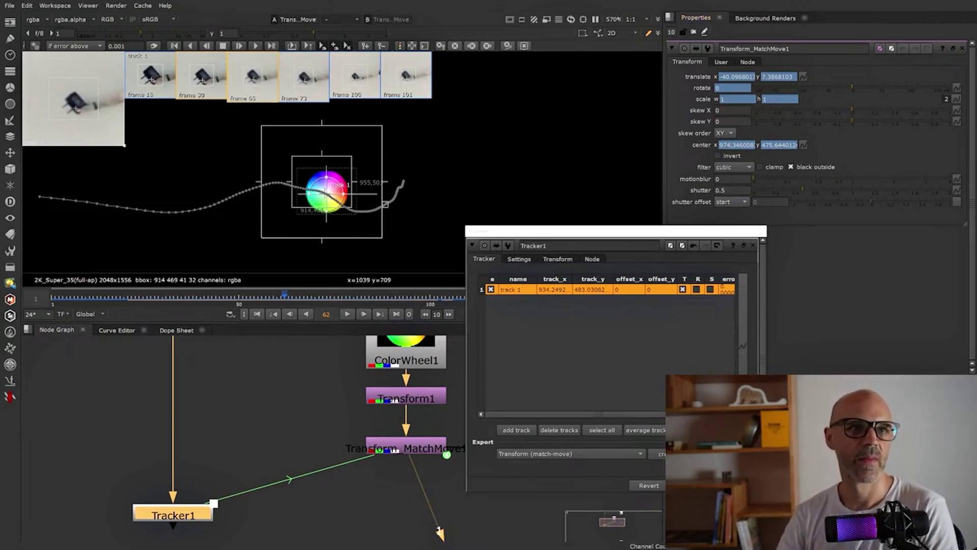
pyautogui.press('XF86Calculator')
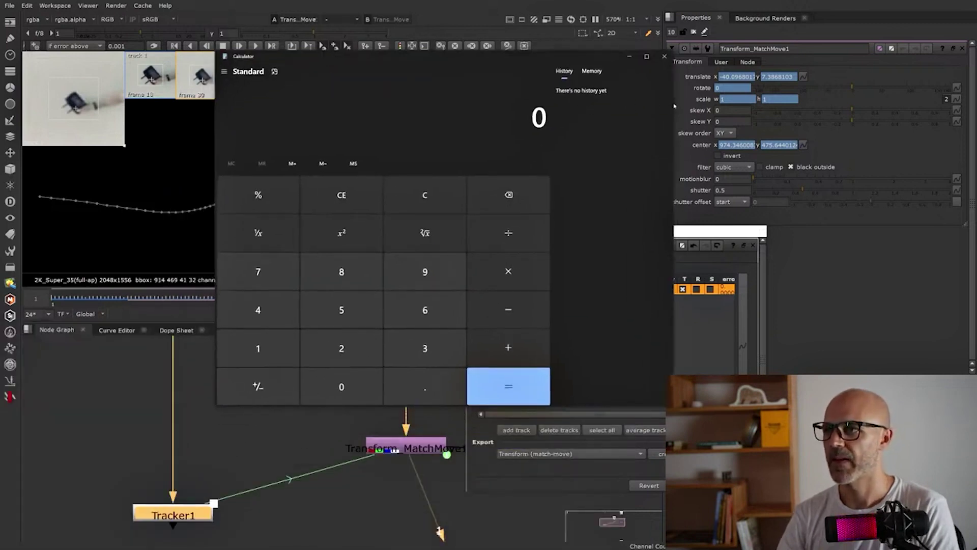
pyautogui.moveTo(672, 104); pyautogui.dragTo(633, 107)
pyautogui.moveTo(359, 62); pyautogui.dragTo(368, 81)
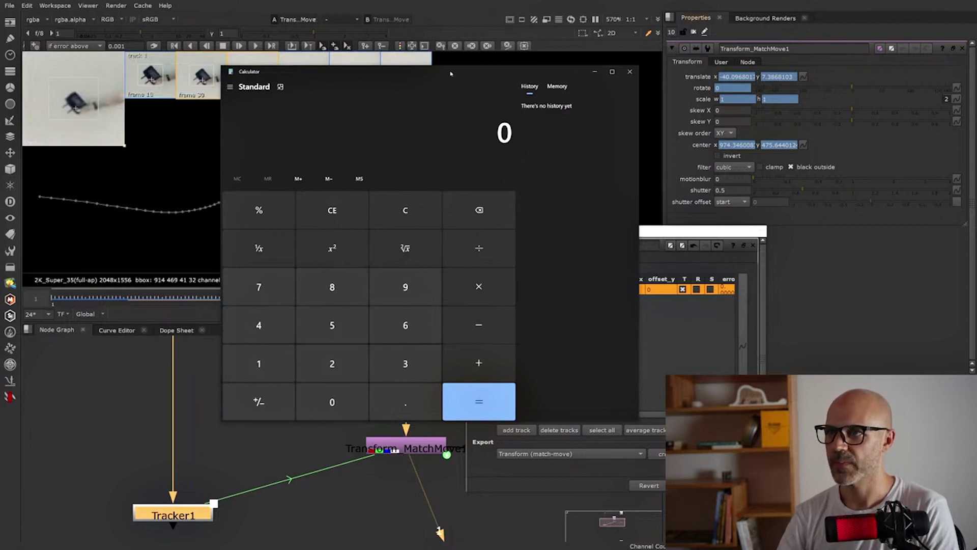
# Calculate 974.346 minus 40.0968017 and place Calculator below track 1's values to compare the result with track_x.
pyautogui.write('9')
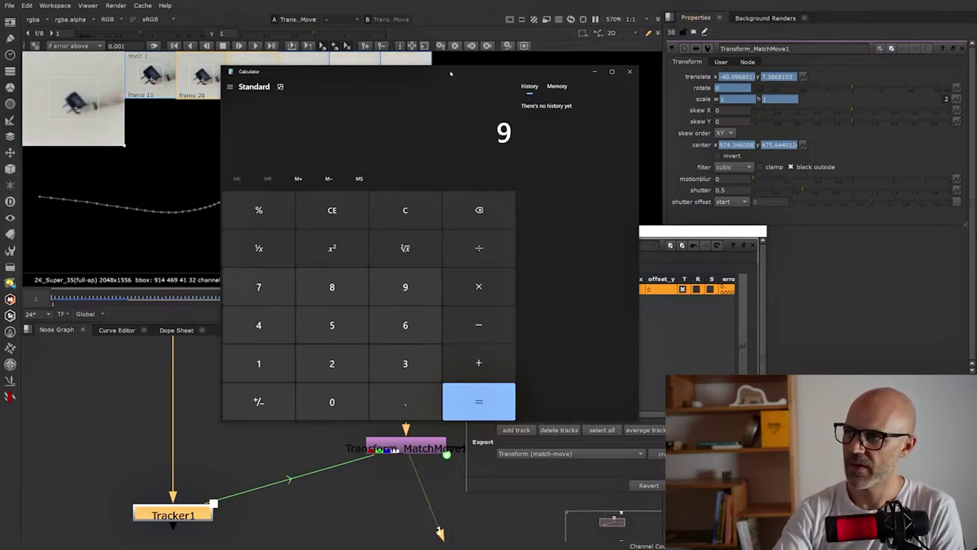
pyautogui.write('74')
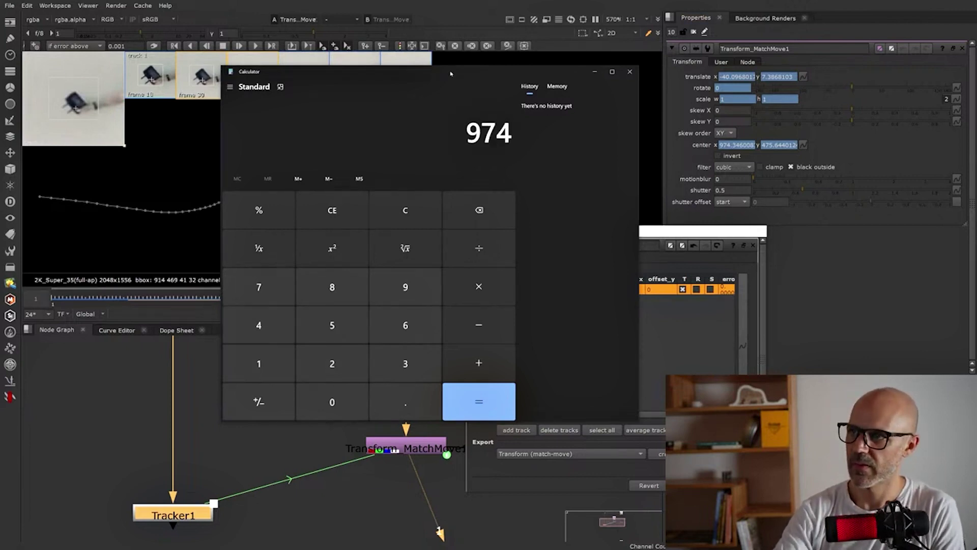
pyautogui.write('.3')
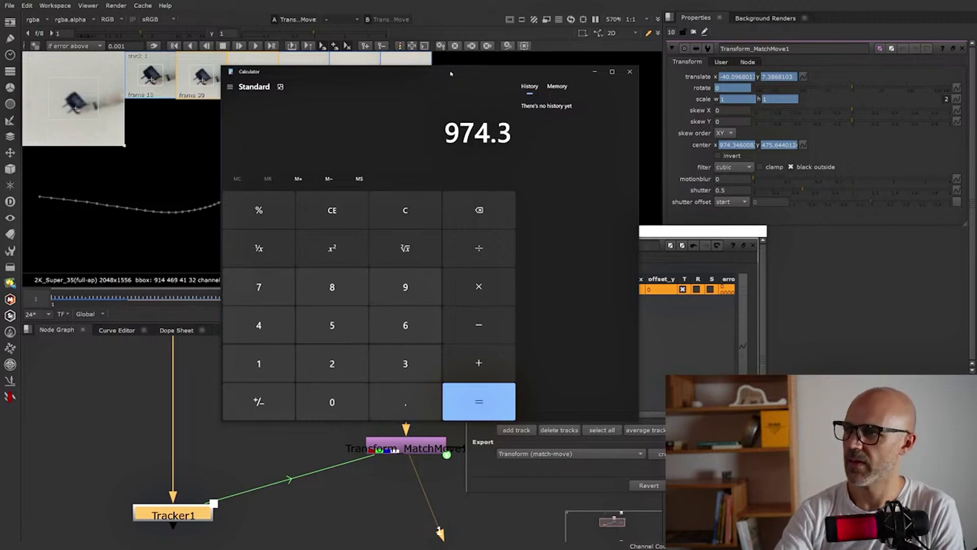
pyautogui.write('46')
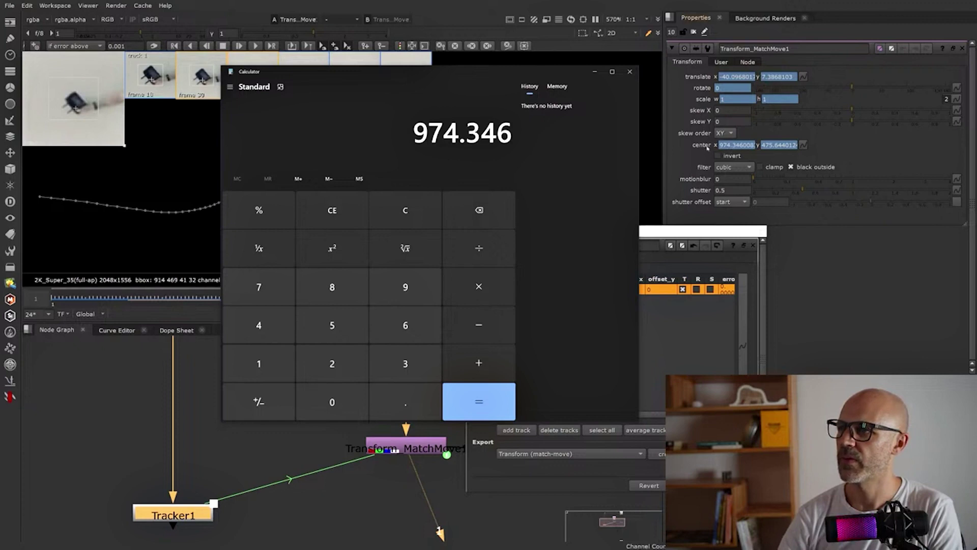
pyautogui.press('-')
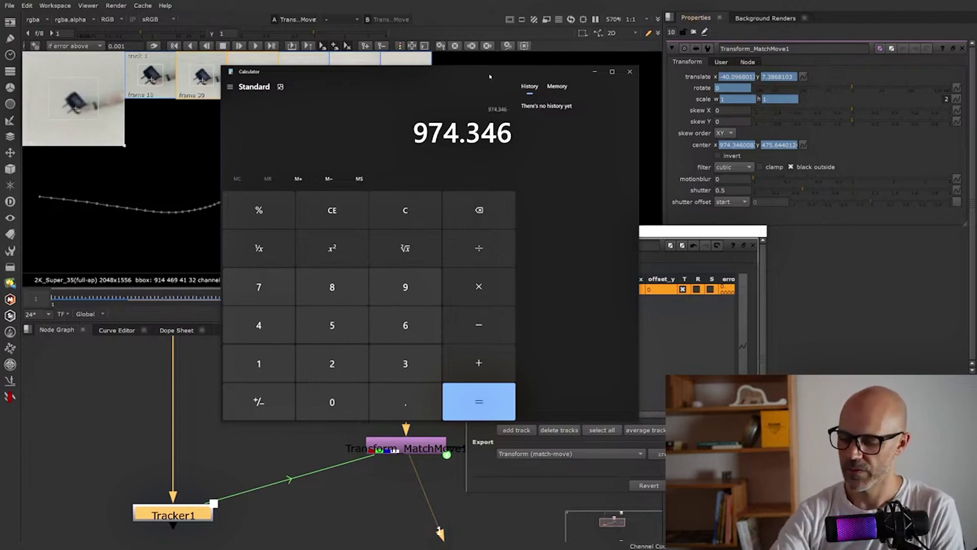
pyautogui.write('40')
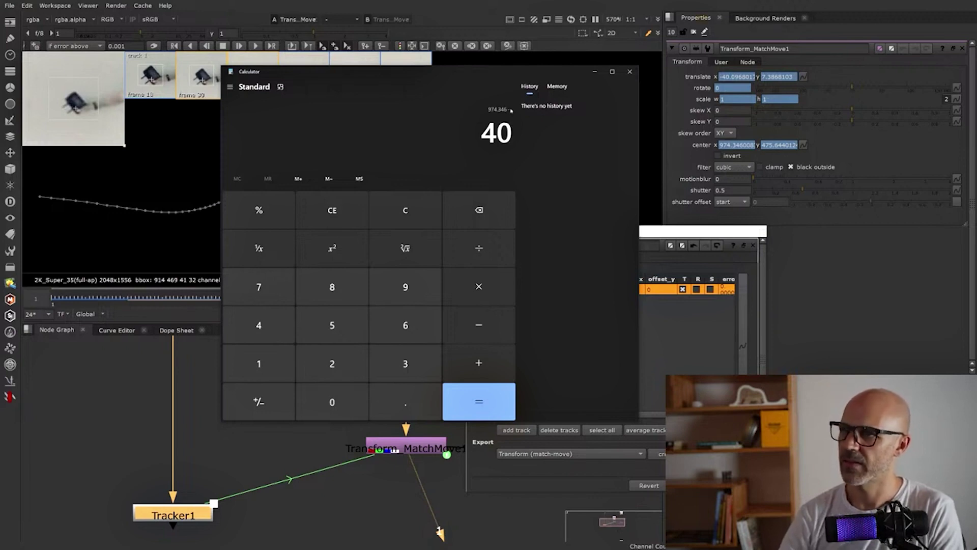
pyautogui.write('.096')
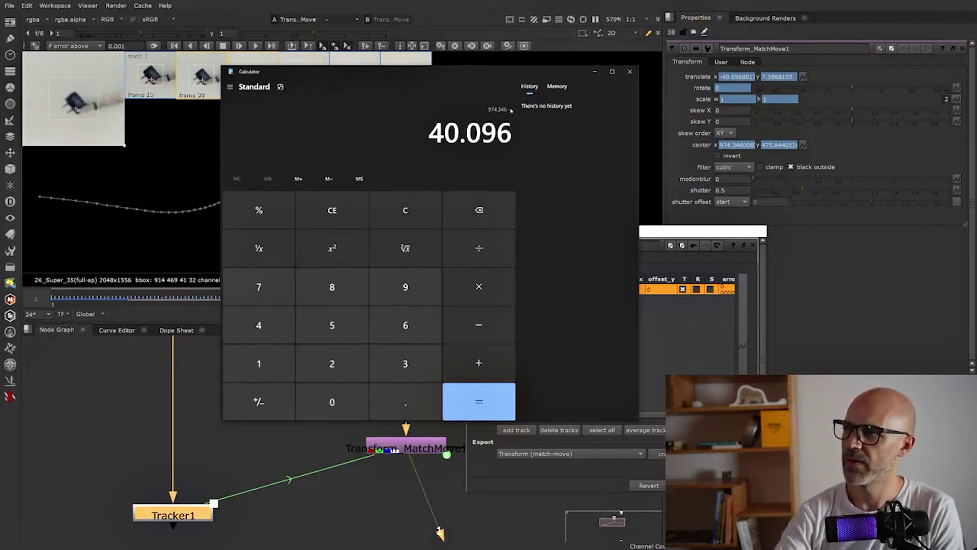
pyautogui.write('8017')
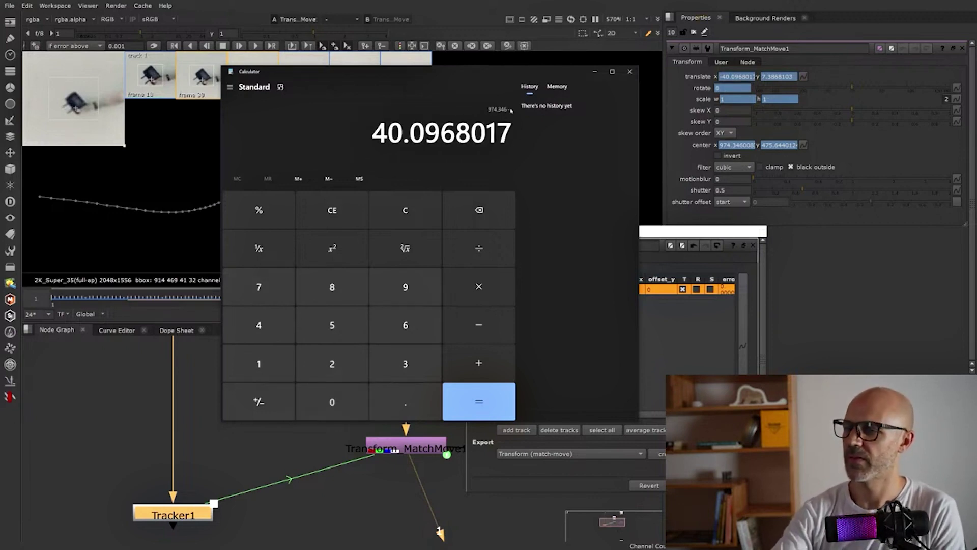
pyautogui.press('Return')
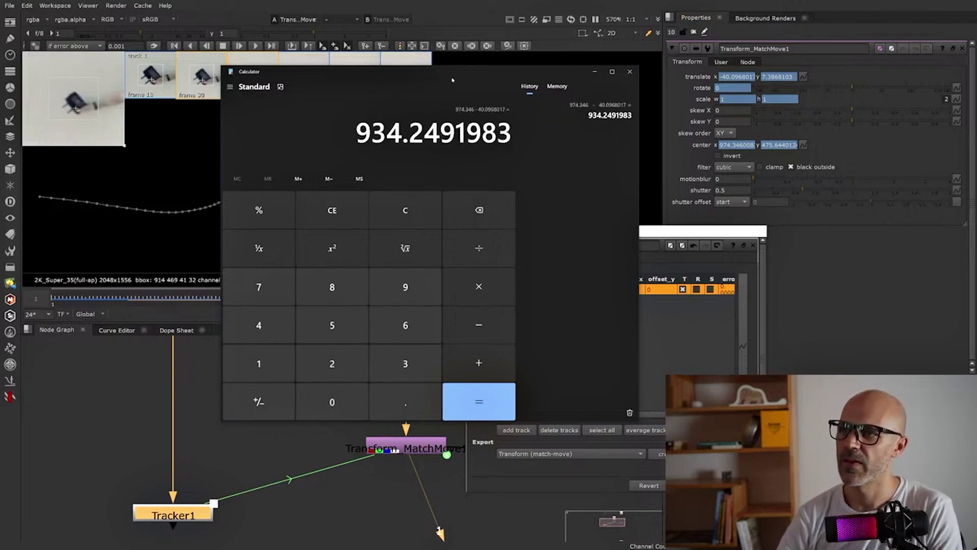
pyautogui.moveTo(399, 70); pyautogui.dragTo(553, 307)
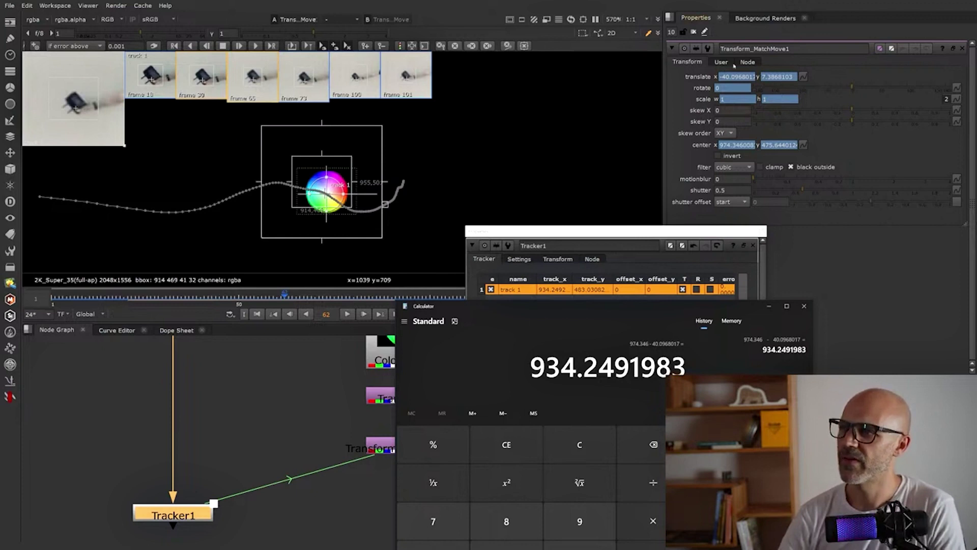
# Review the match-move transform's center x and translate values against track 1's position, and close the floating Tracker1 window.
pyautogui.moveTo(754, 146); pyautogui.dragTo(715, 149)
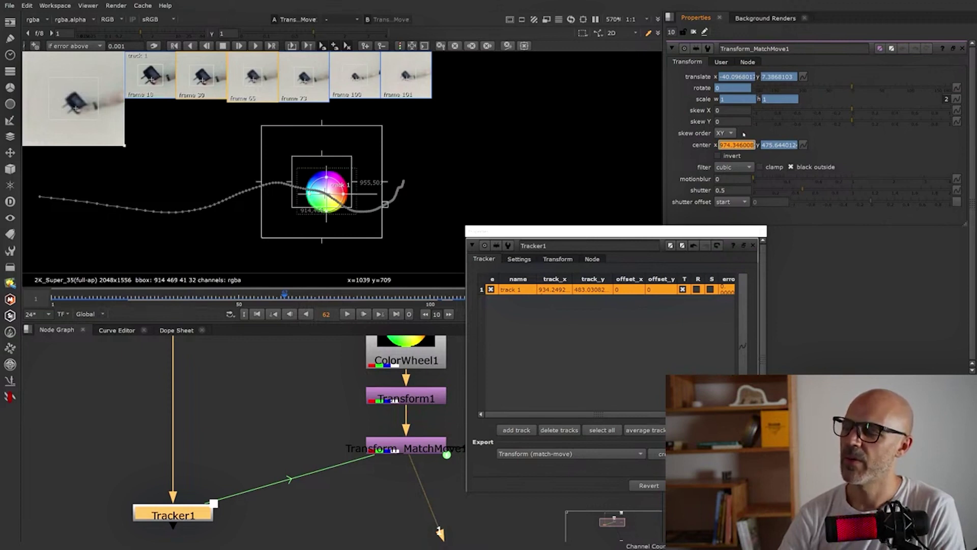
pyautogui.moveTo(744, 174)
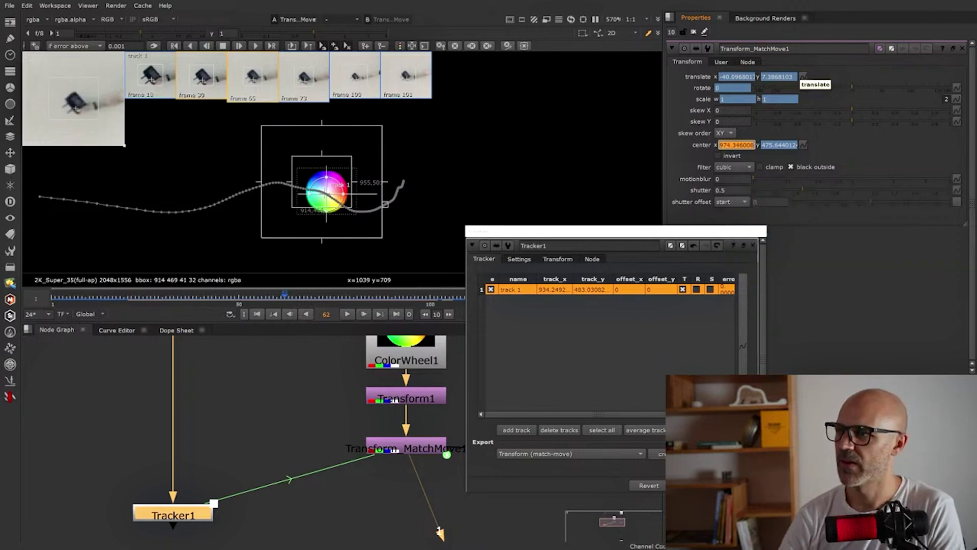
pyautogui.moveTo(729, 192)
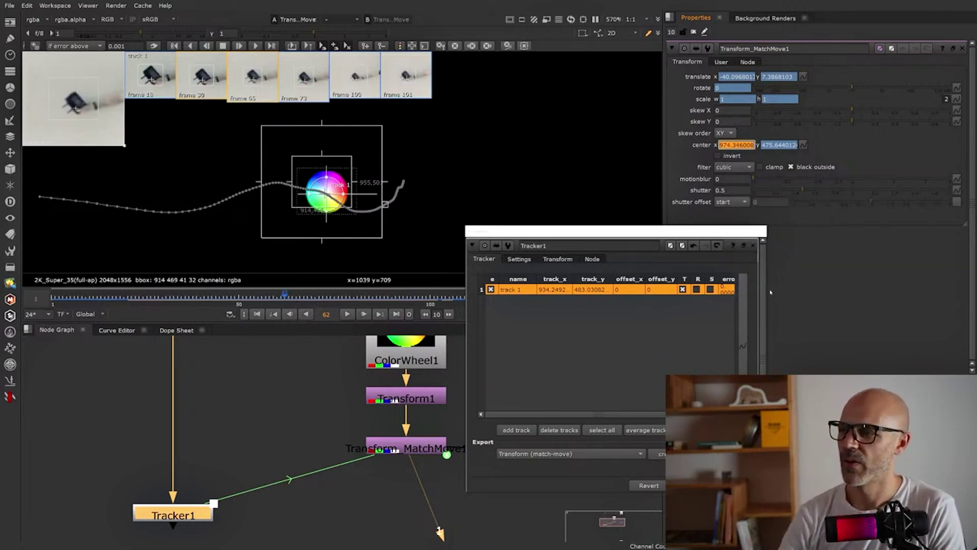
pyautogui.moveTo(763, 288); pyautogui.dragTo(821, 294)
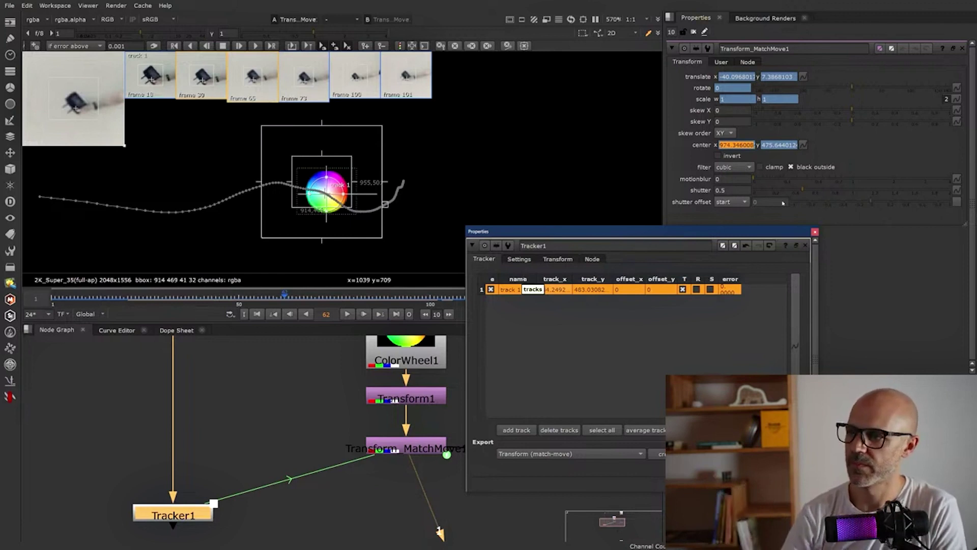
pyautogui.click(815, 232)
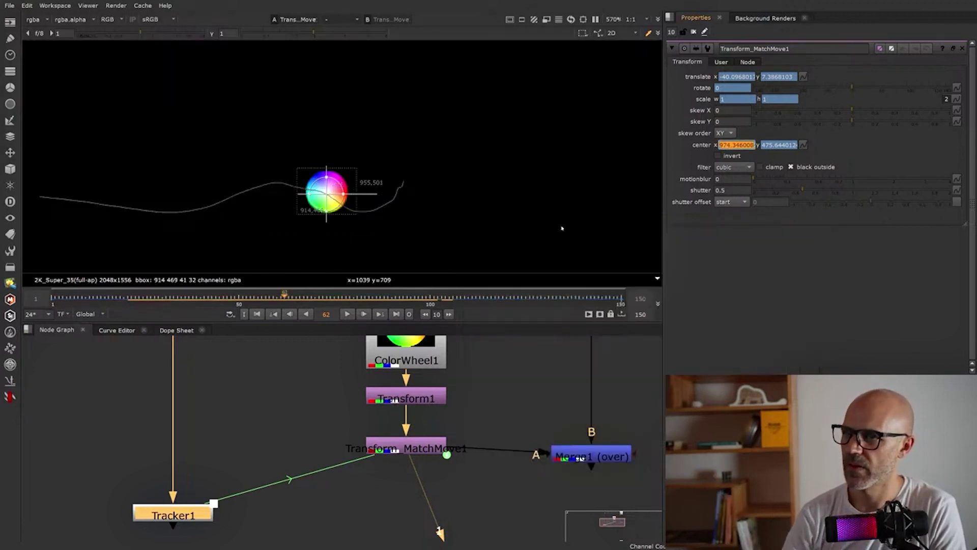
# View Merge1's output and play the footage with the overlay off, checking how the color wheel follows the controller.
pyautogui.scroll(-5, 490, 225)
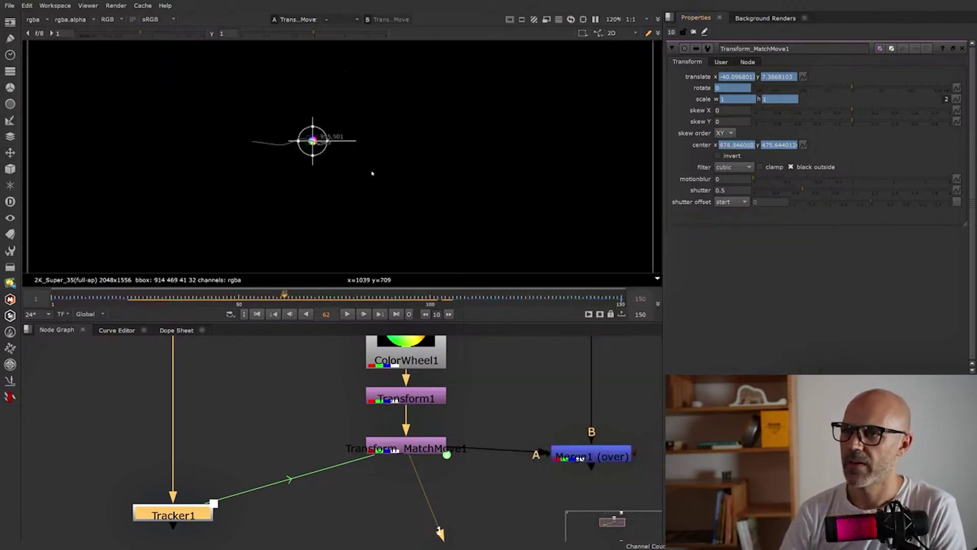
pyautogui.click(590, 456)
pyautogui.press('1')
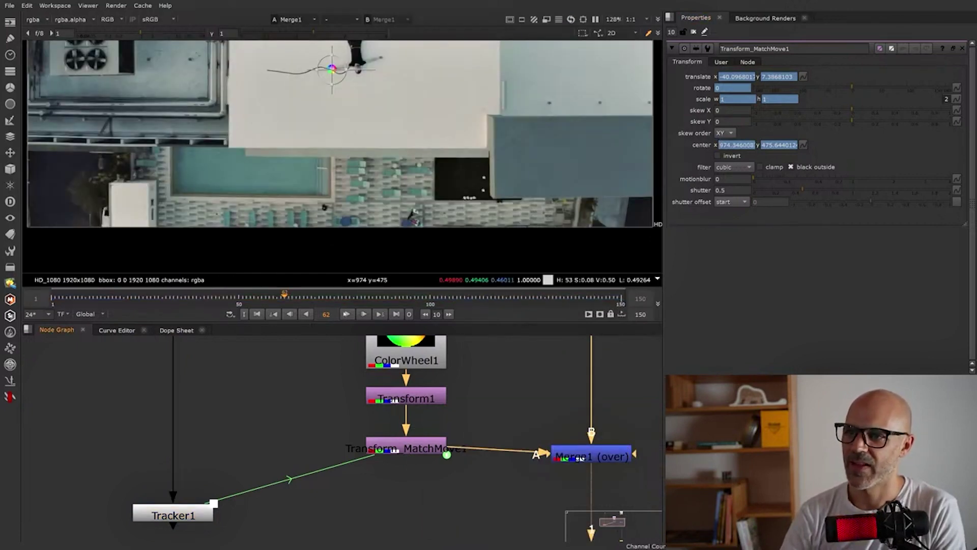
pyautogui.press('l')
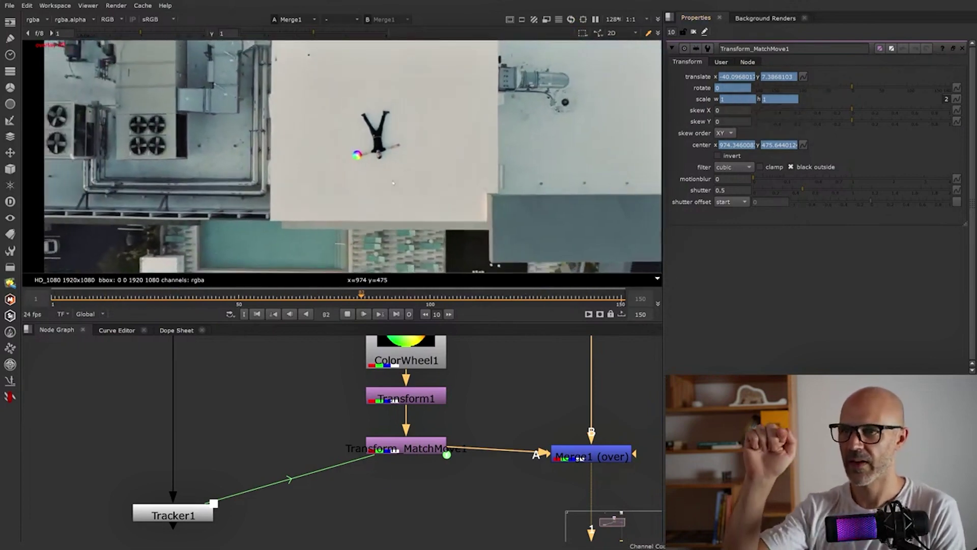
pyautogui.scroll(-3, 195, 249)
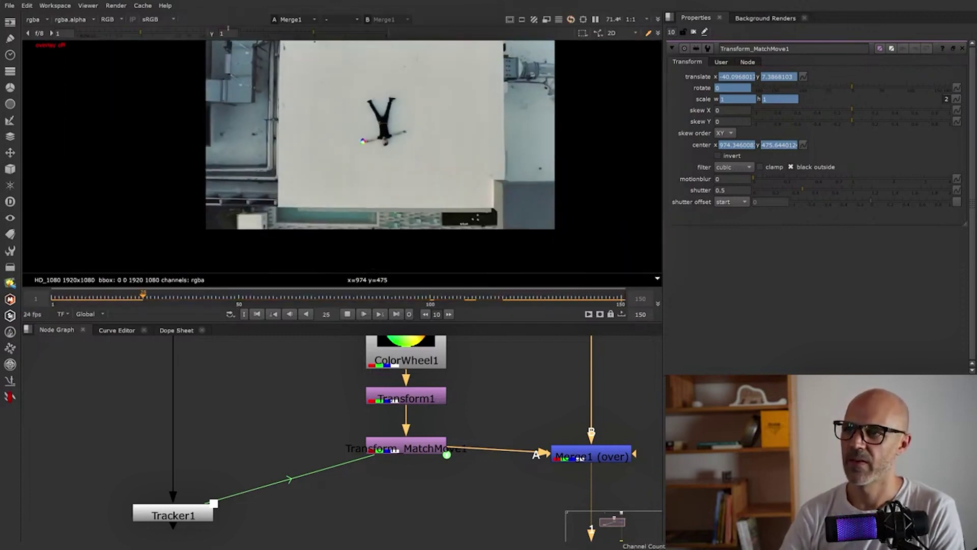
pyautogui.scroll(5, 332, 137)
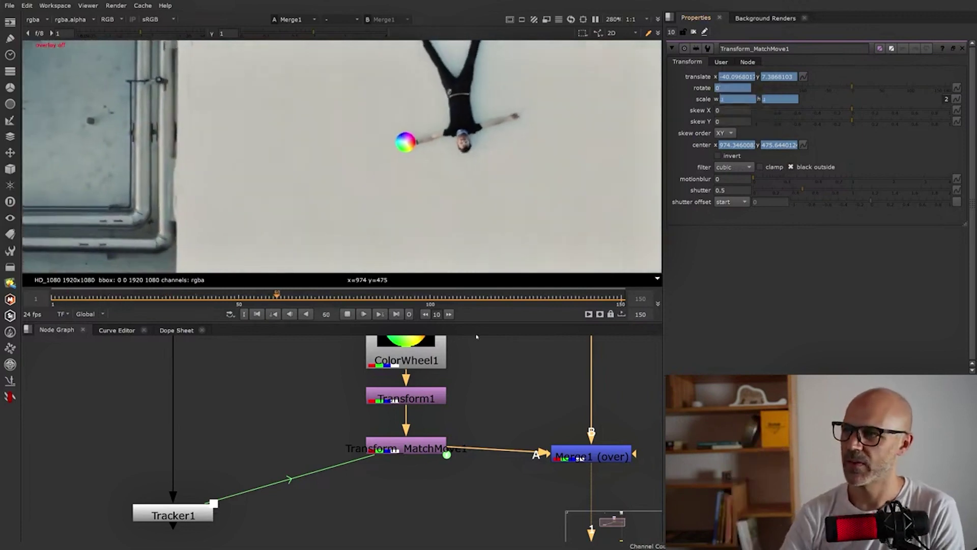
# Select the Transform_MatchMove1 node in the node graph.
pyautogui.moveTo(352, 380); pyautogui.dragTo(477, 414)
pyautogui.click(415, 451)
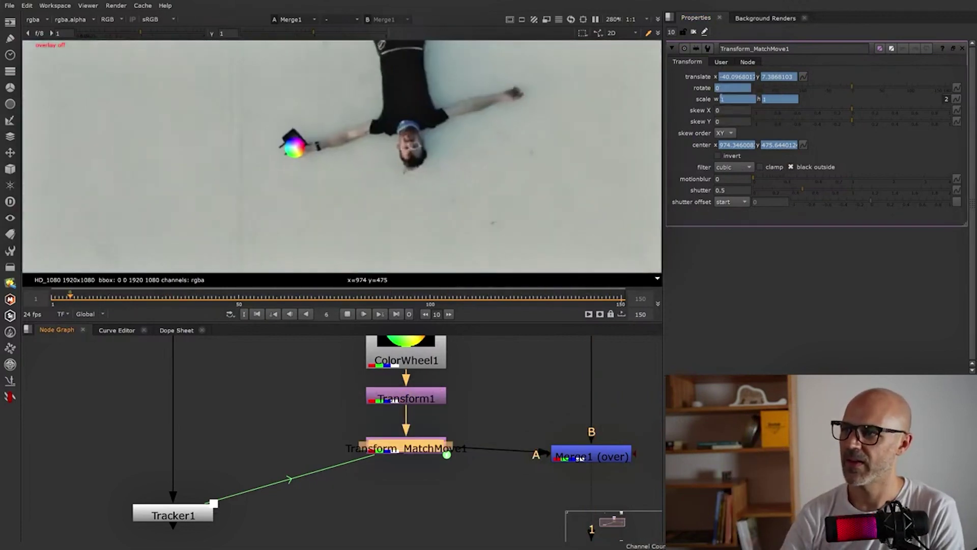